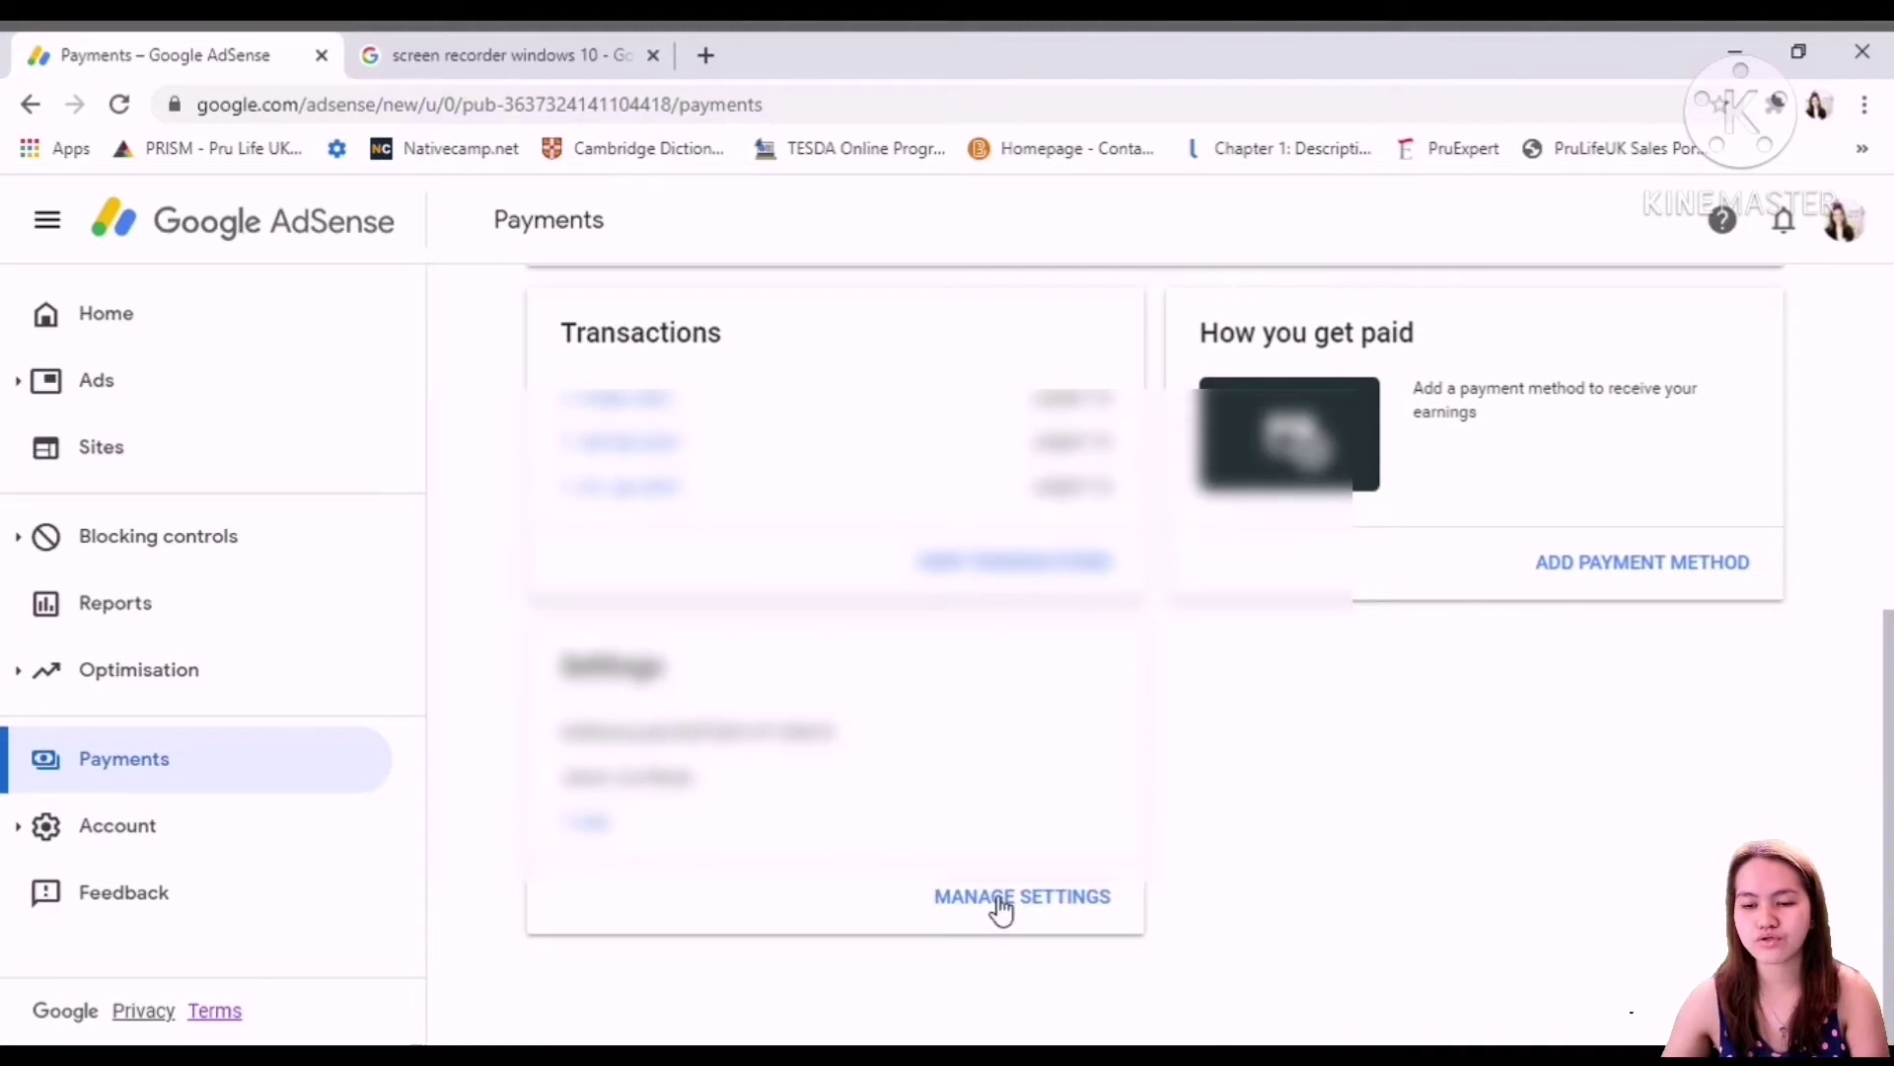
Open the United States tax info from the payments settings and start adding tax information
left_click(999, 903)
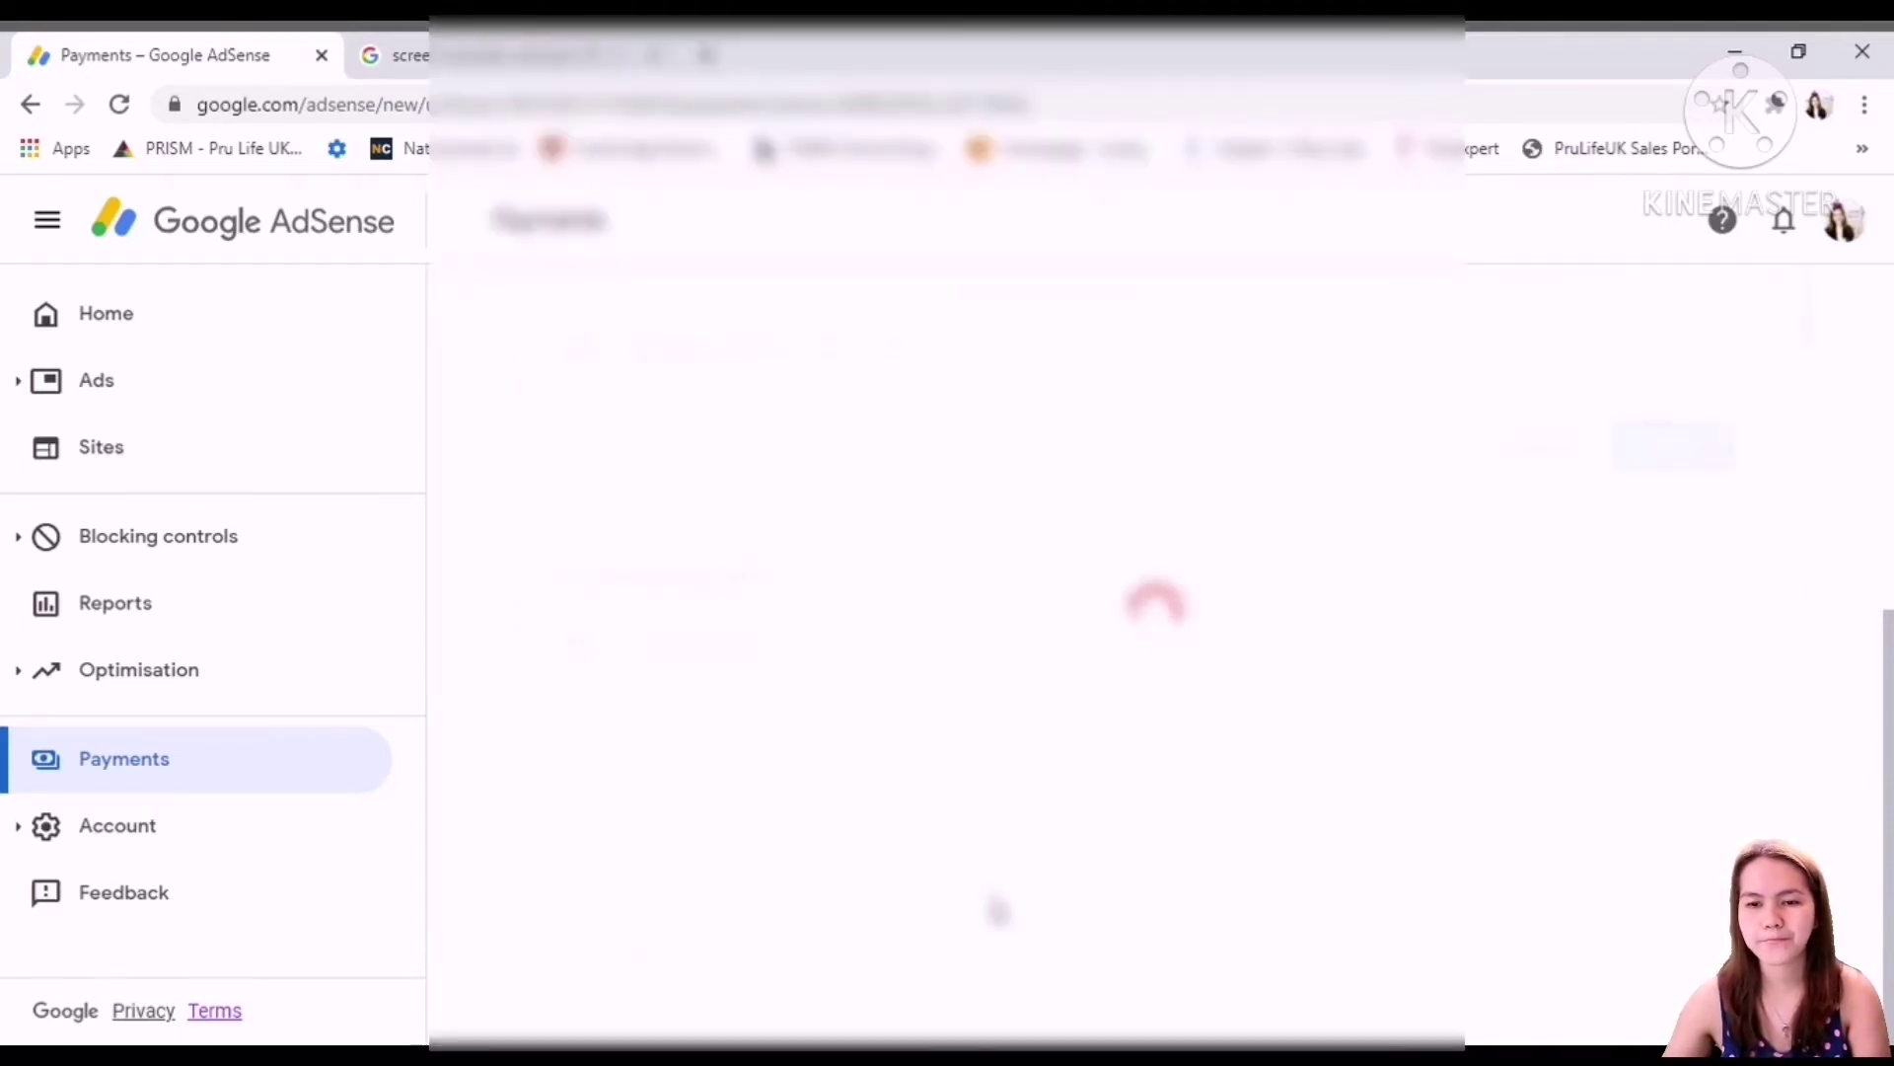
scroll(996, 908, "down", 10)
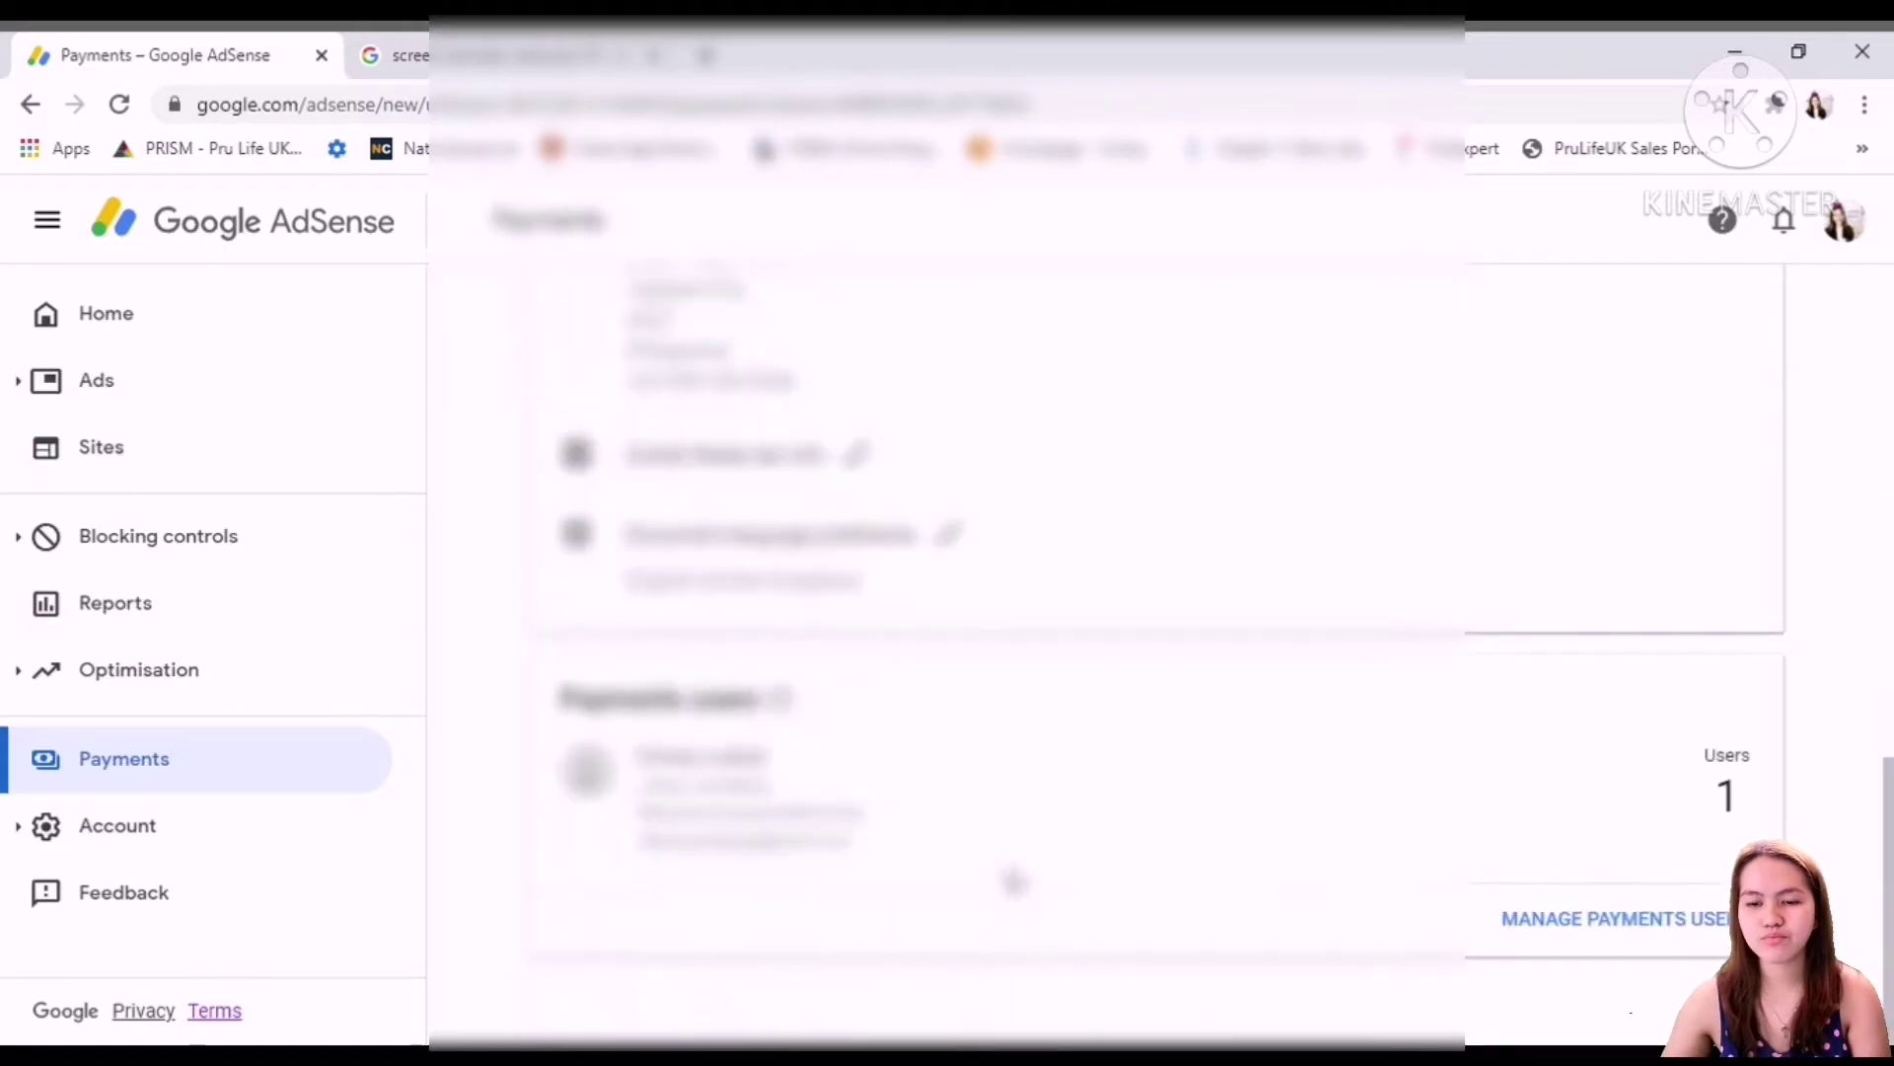
left_click(804, 456)
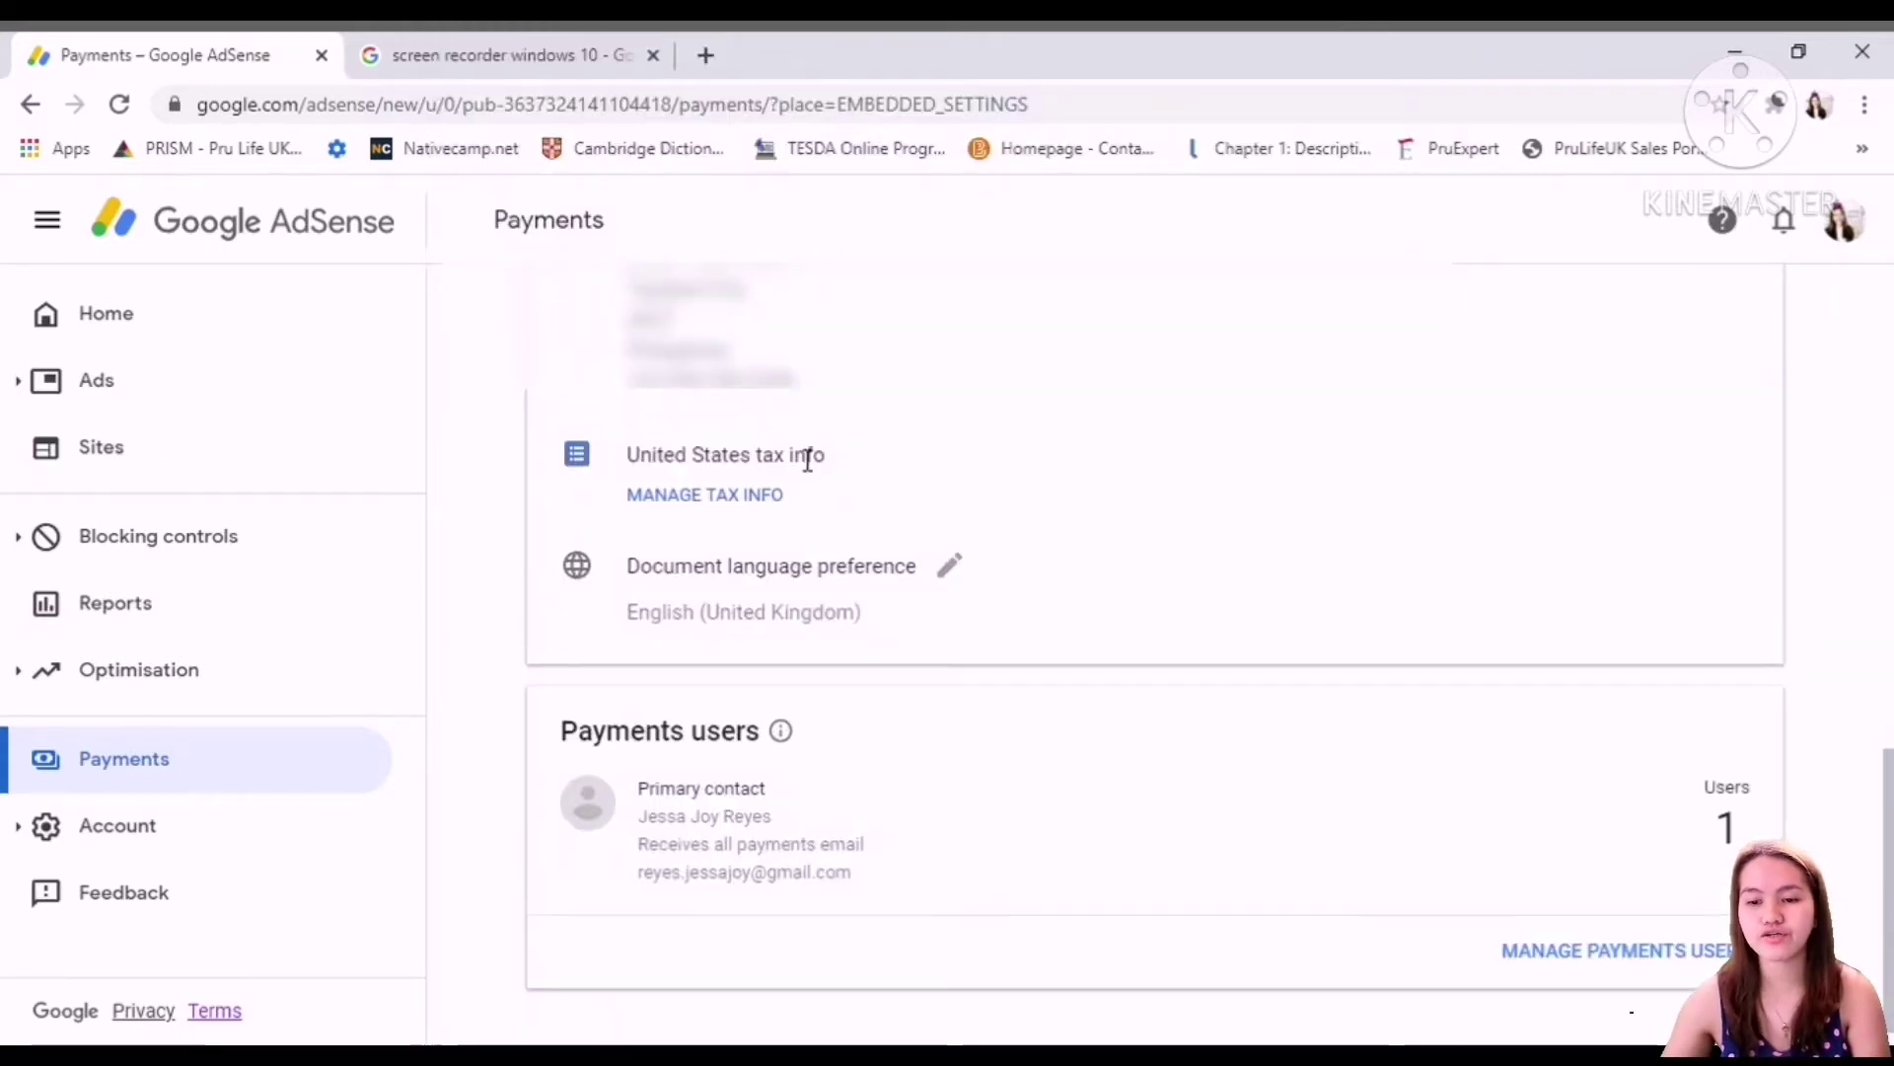
left_click(742, 498)
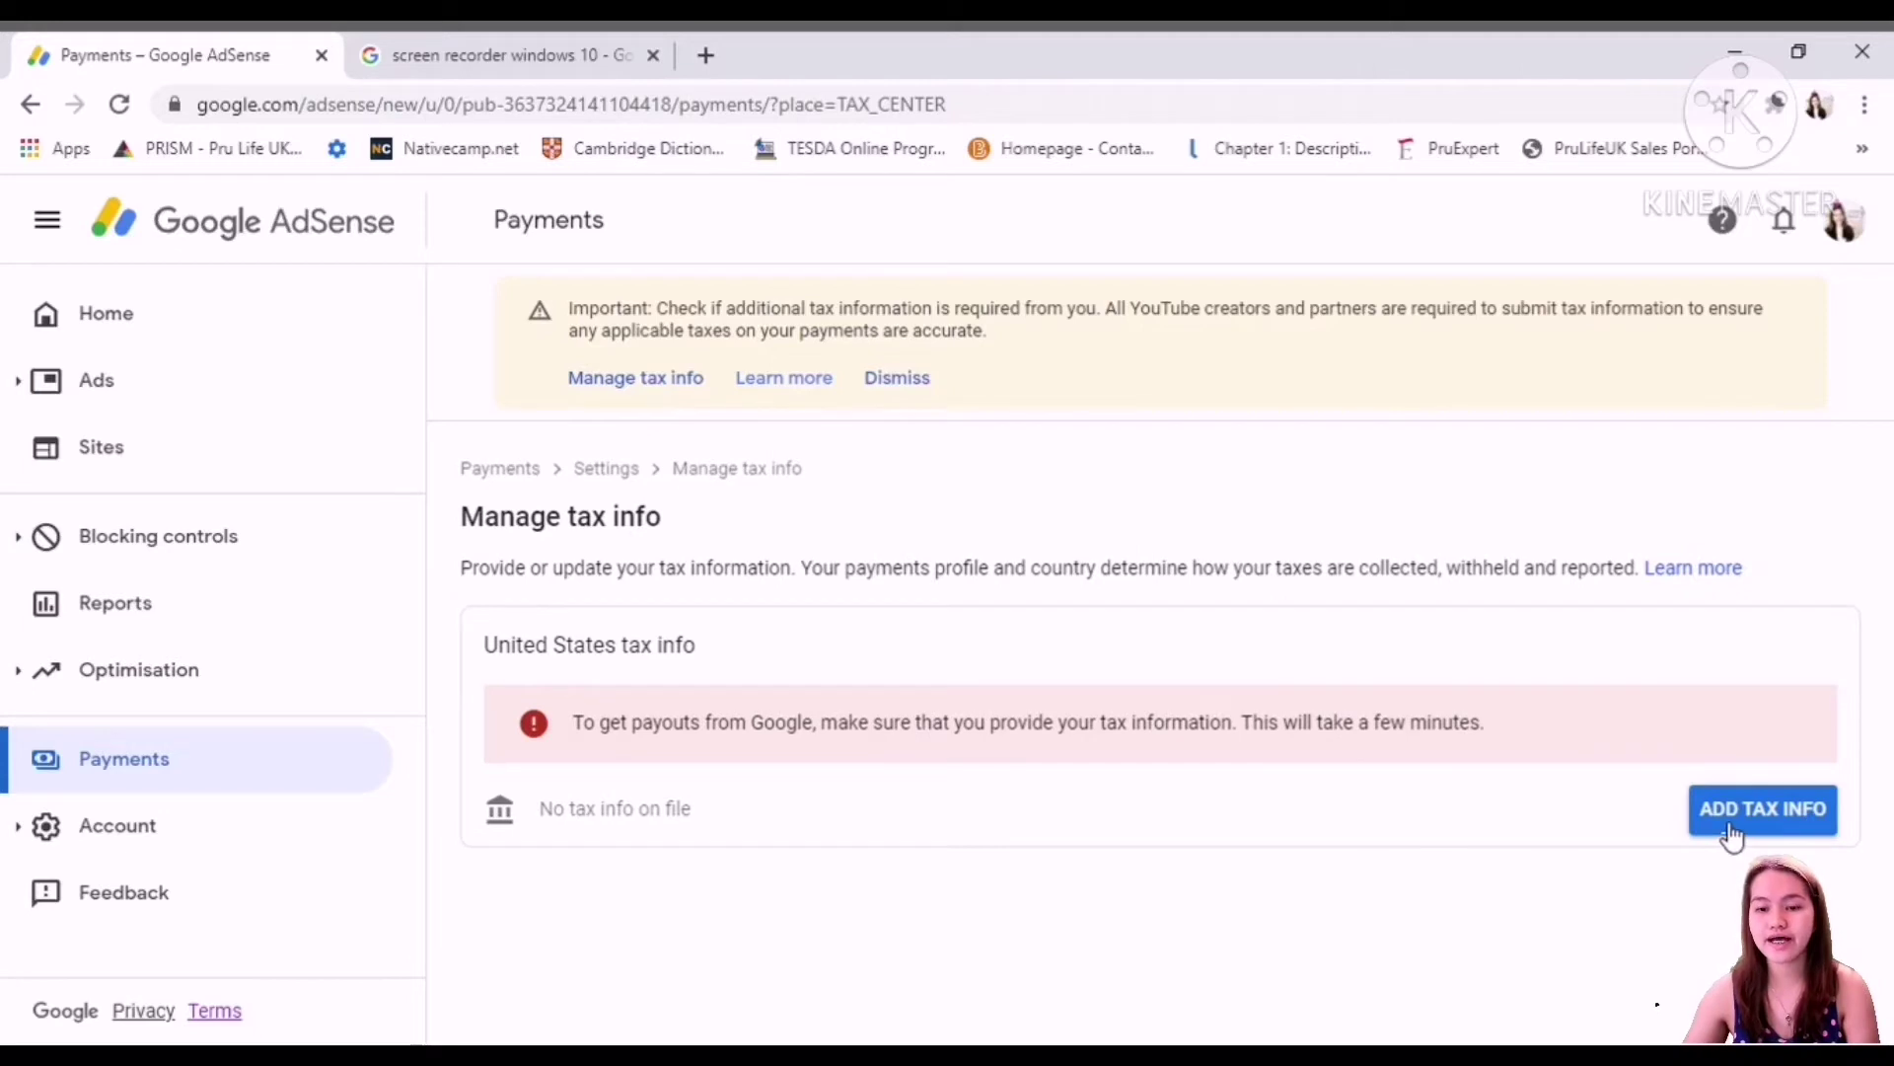
left_click(1732, 834)
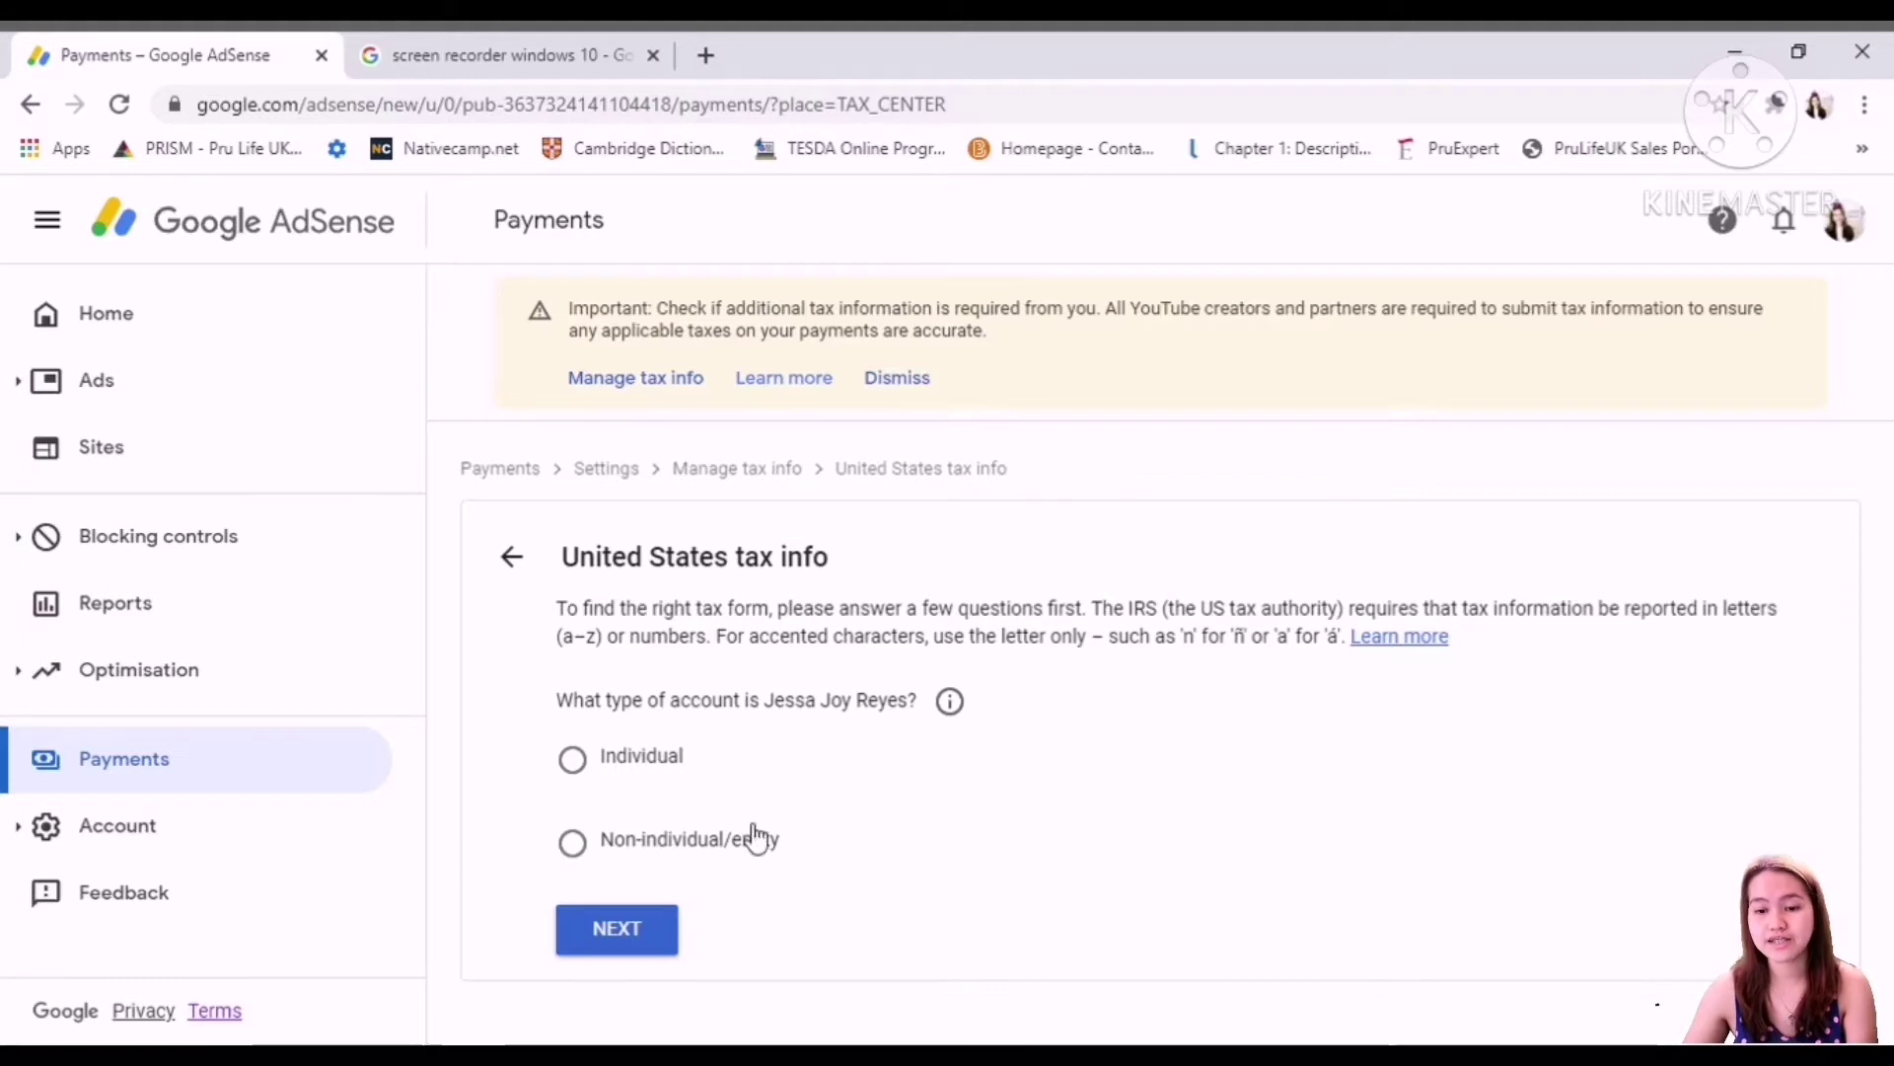
Declare the account as Individual and not a US citizen or resident, and start the W-8BEN form
left_click(575, 761)
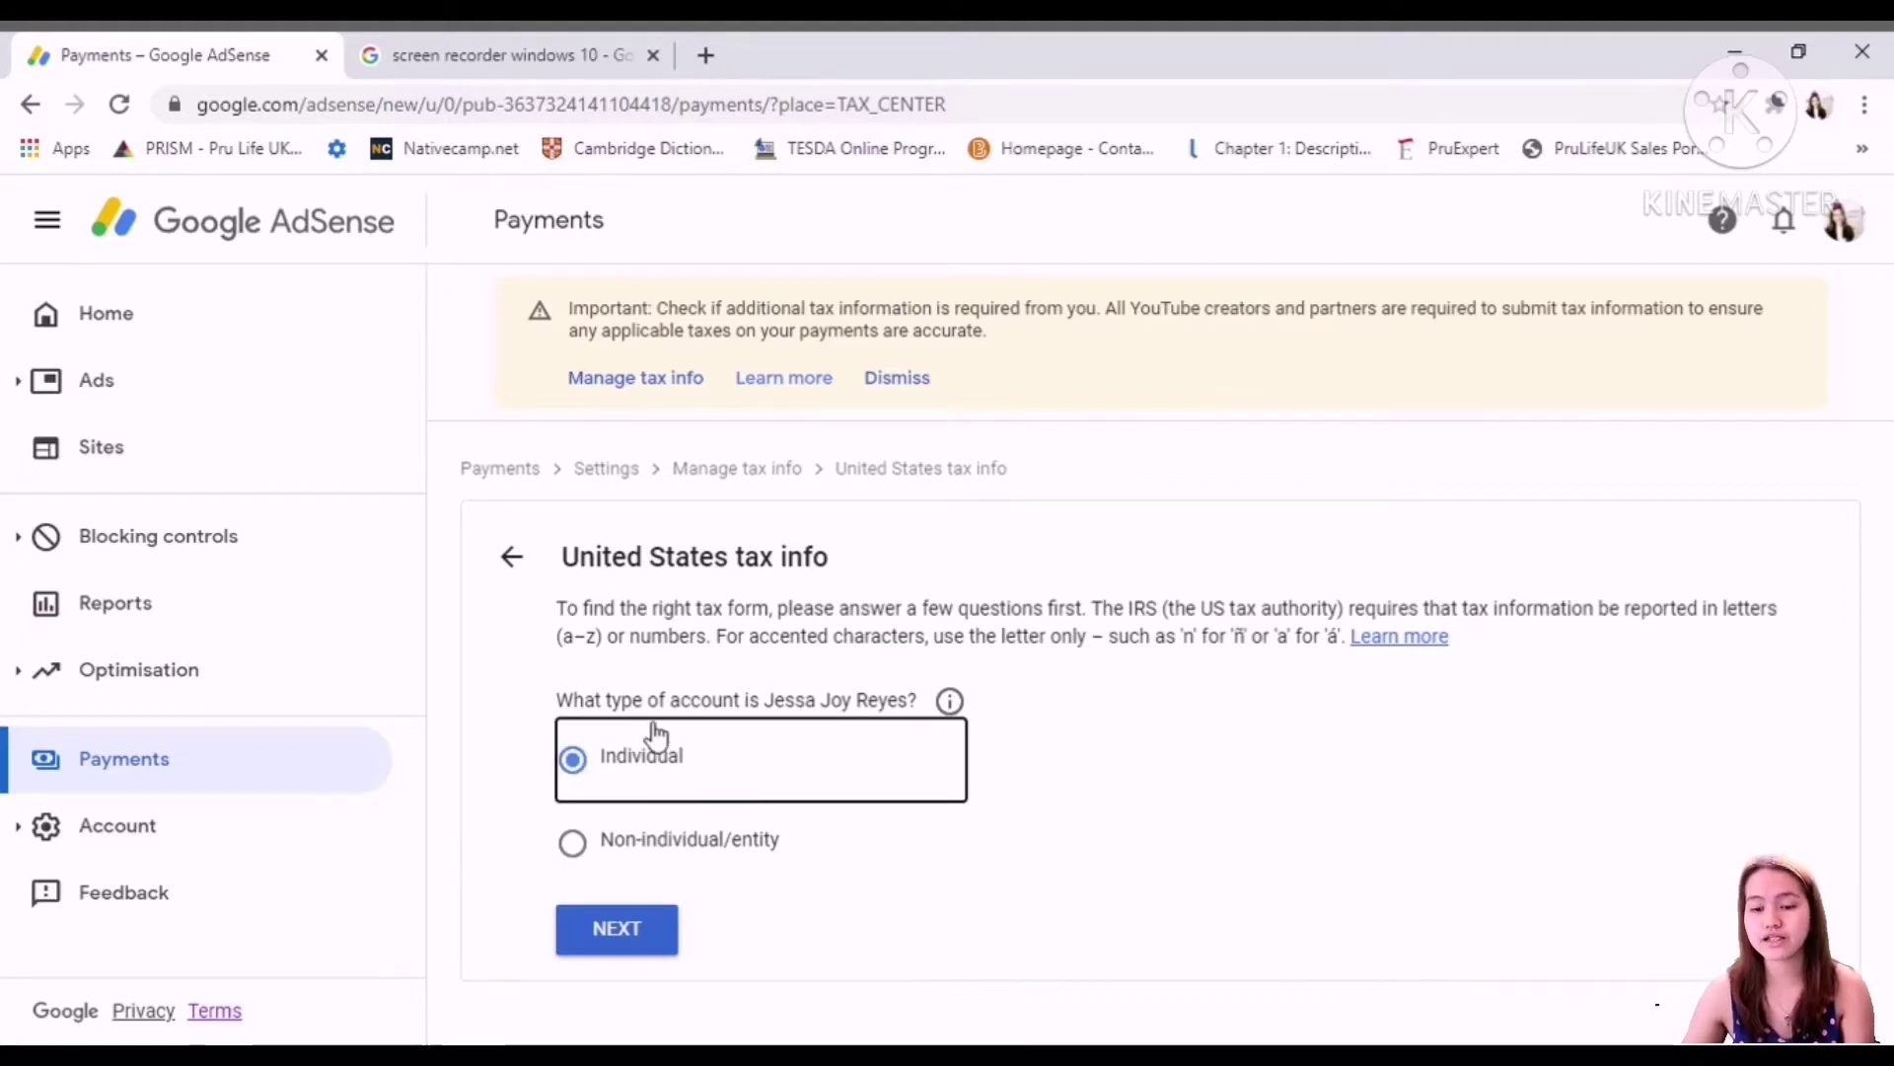
left_click(641, 962)
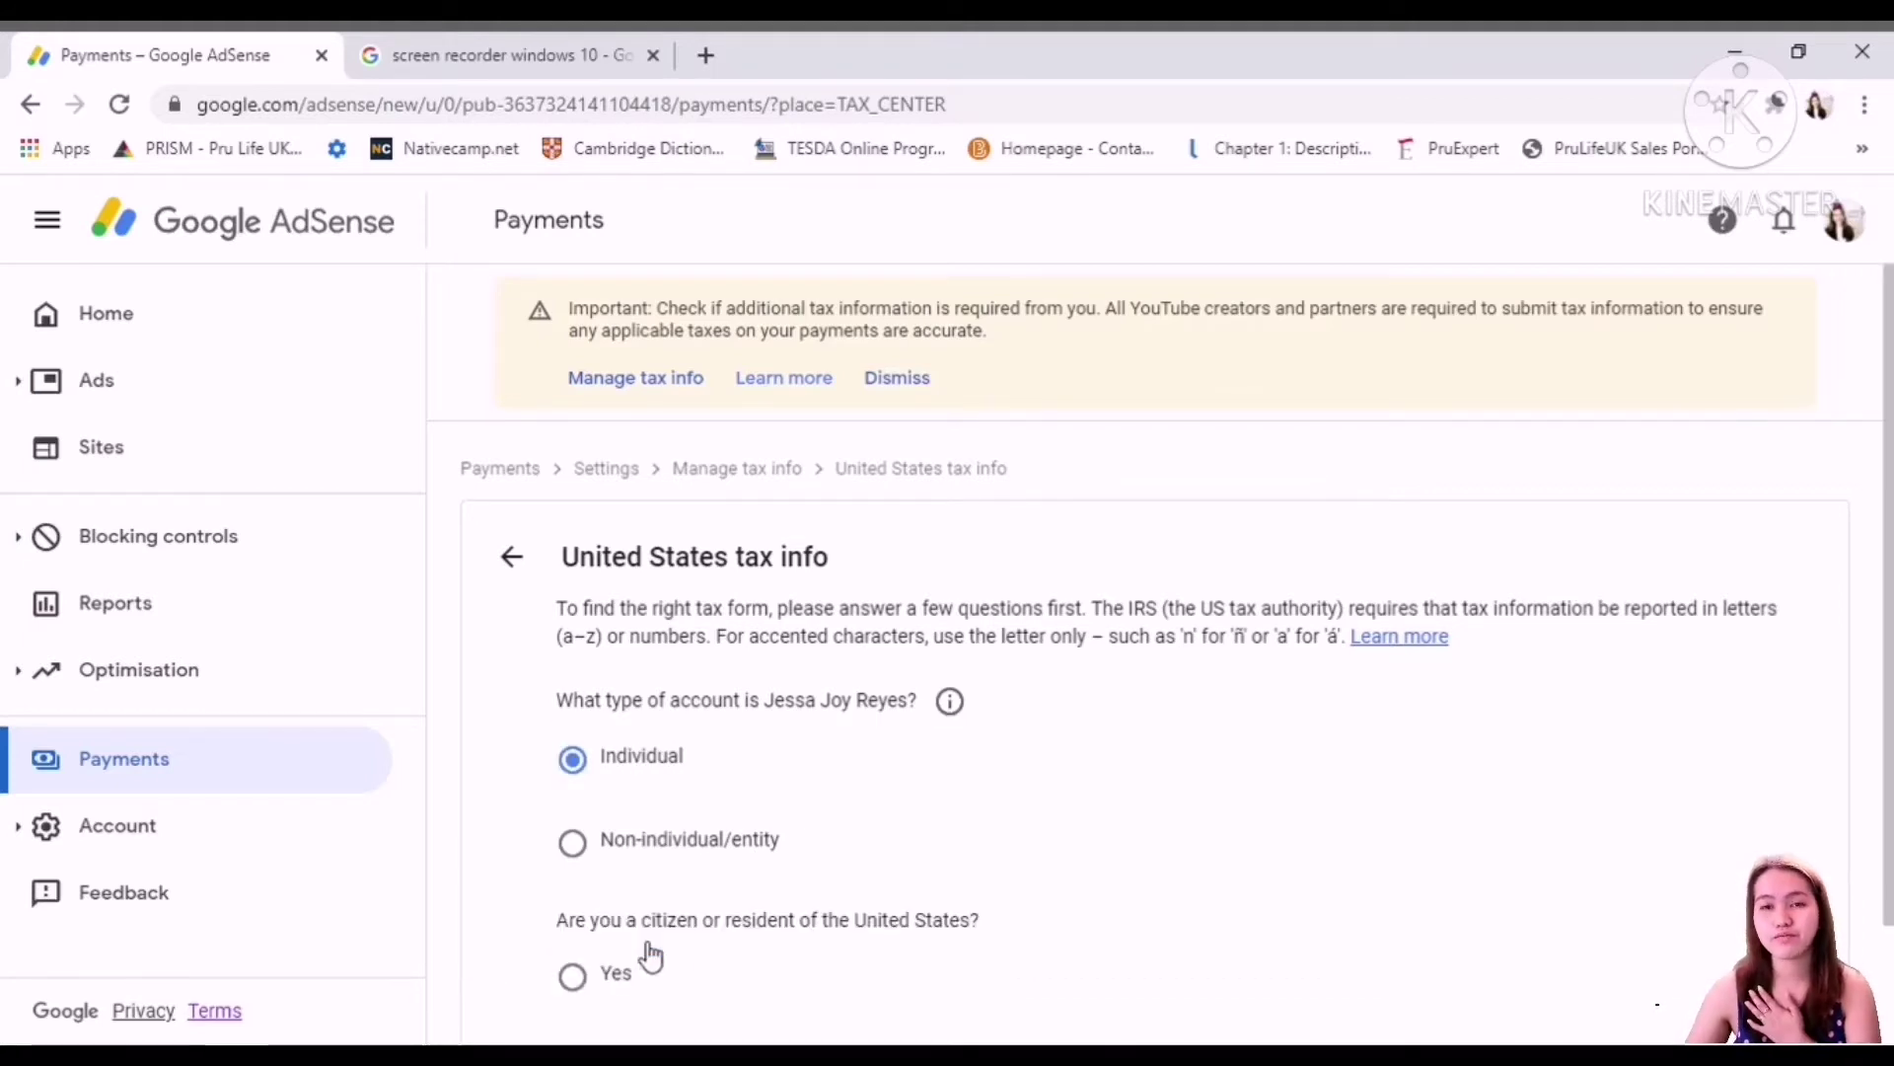
scroll(646, 955, "down", 2)
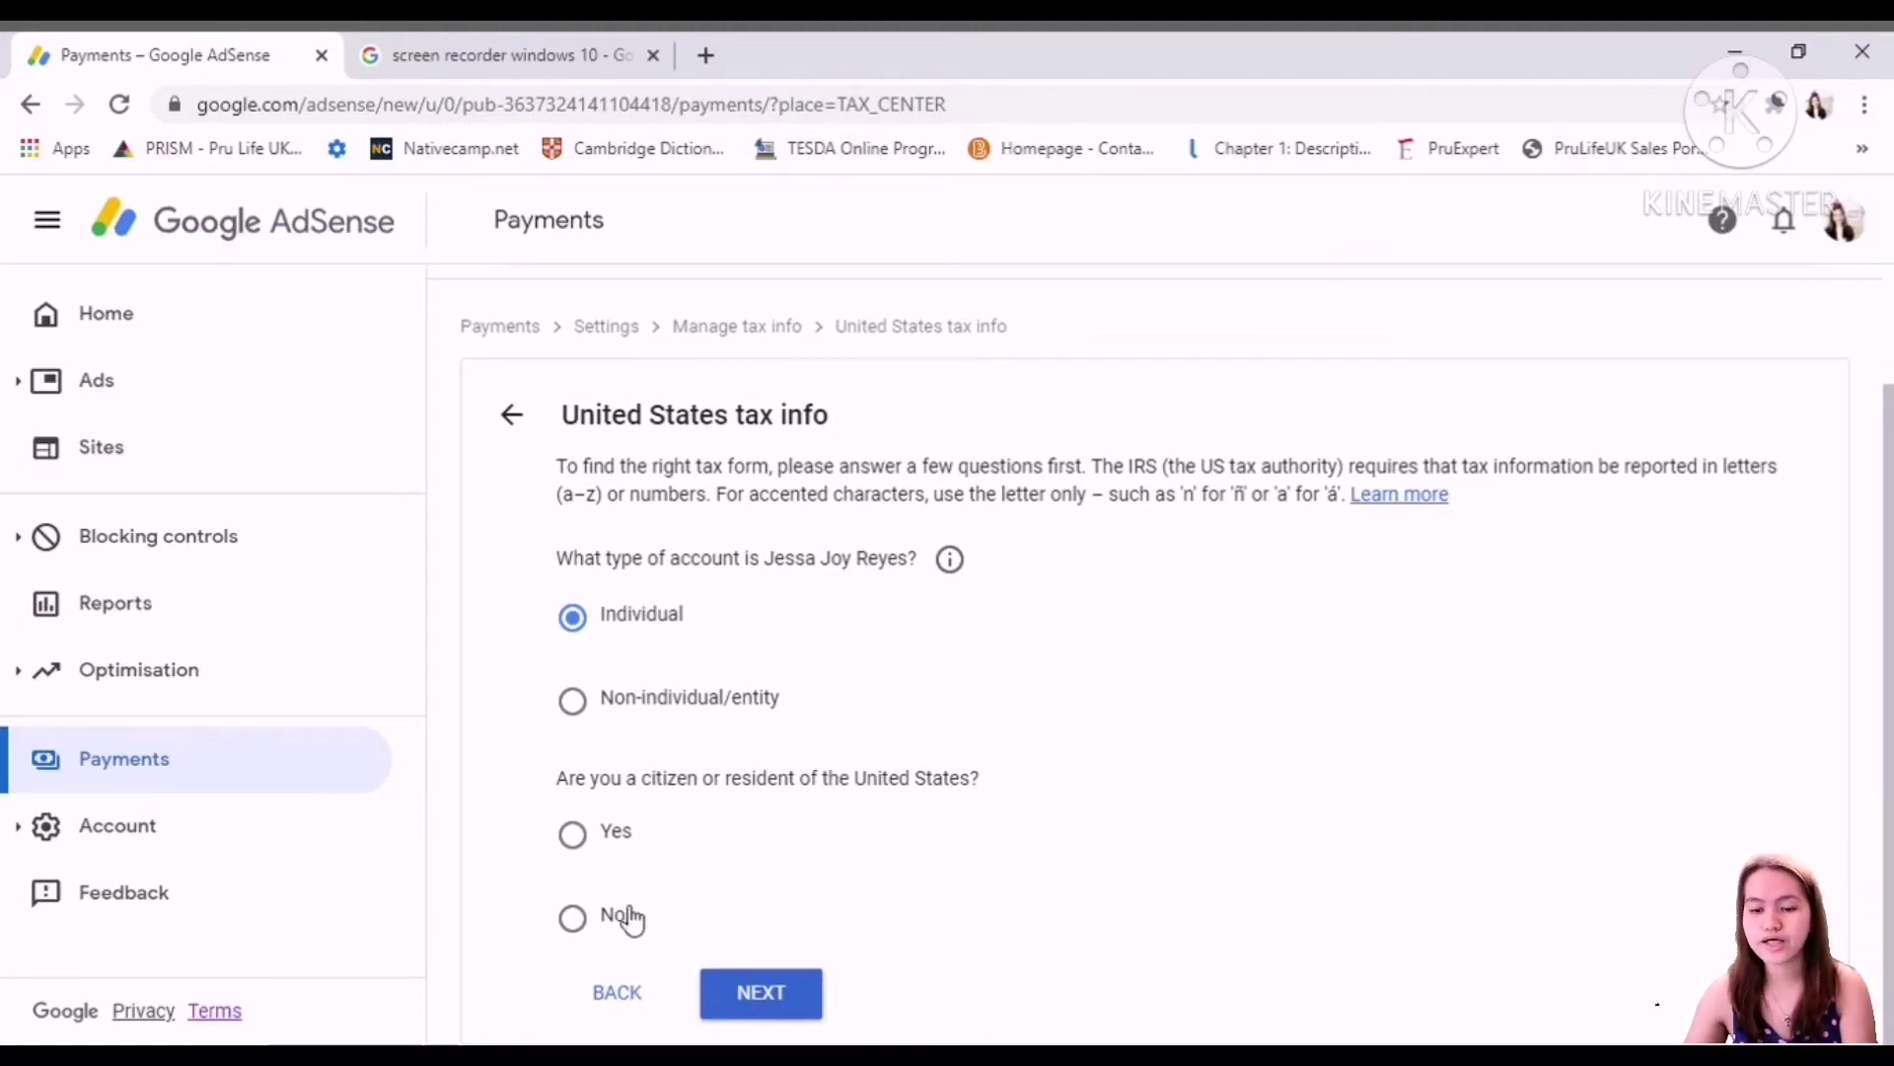
left_click(573, 915)
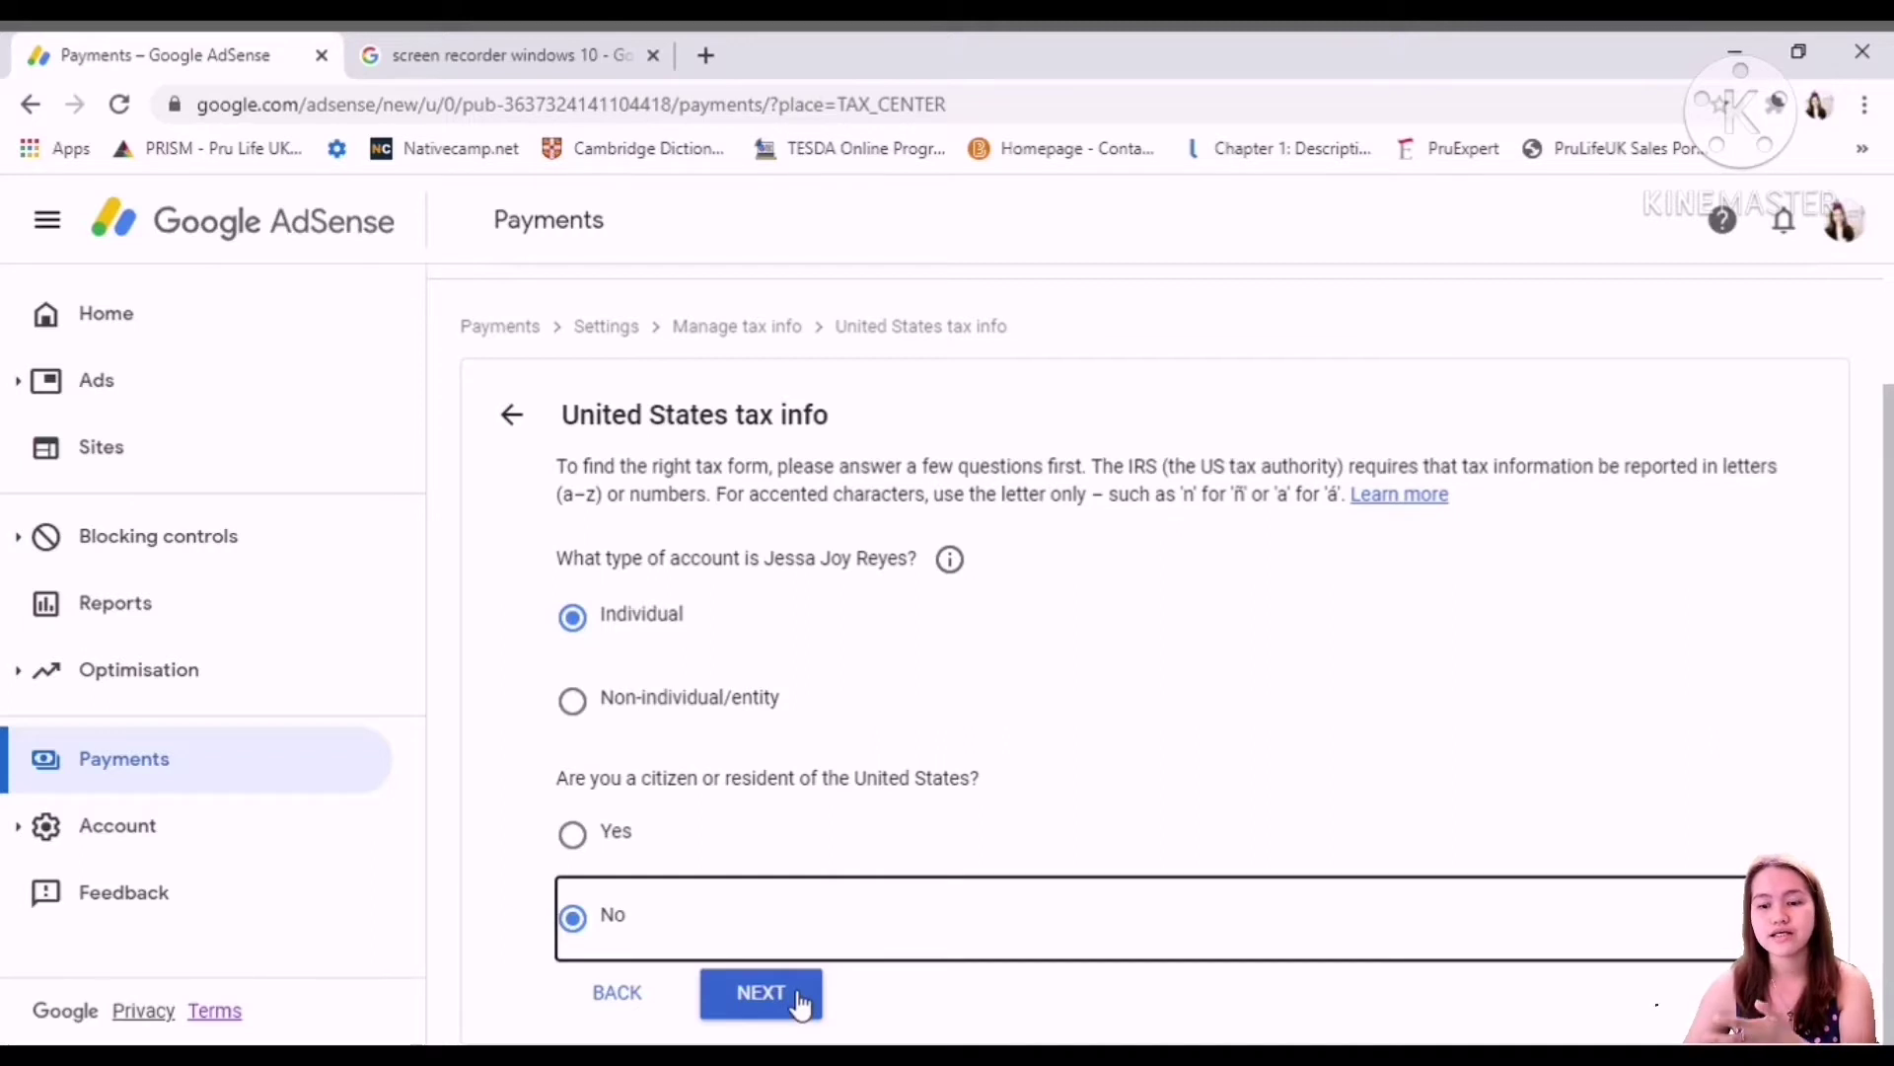
left_click(800, 999)
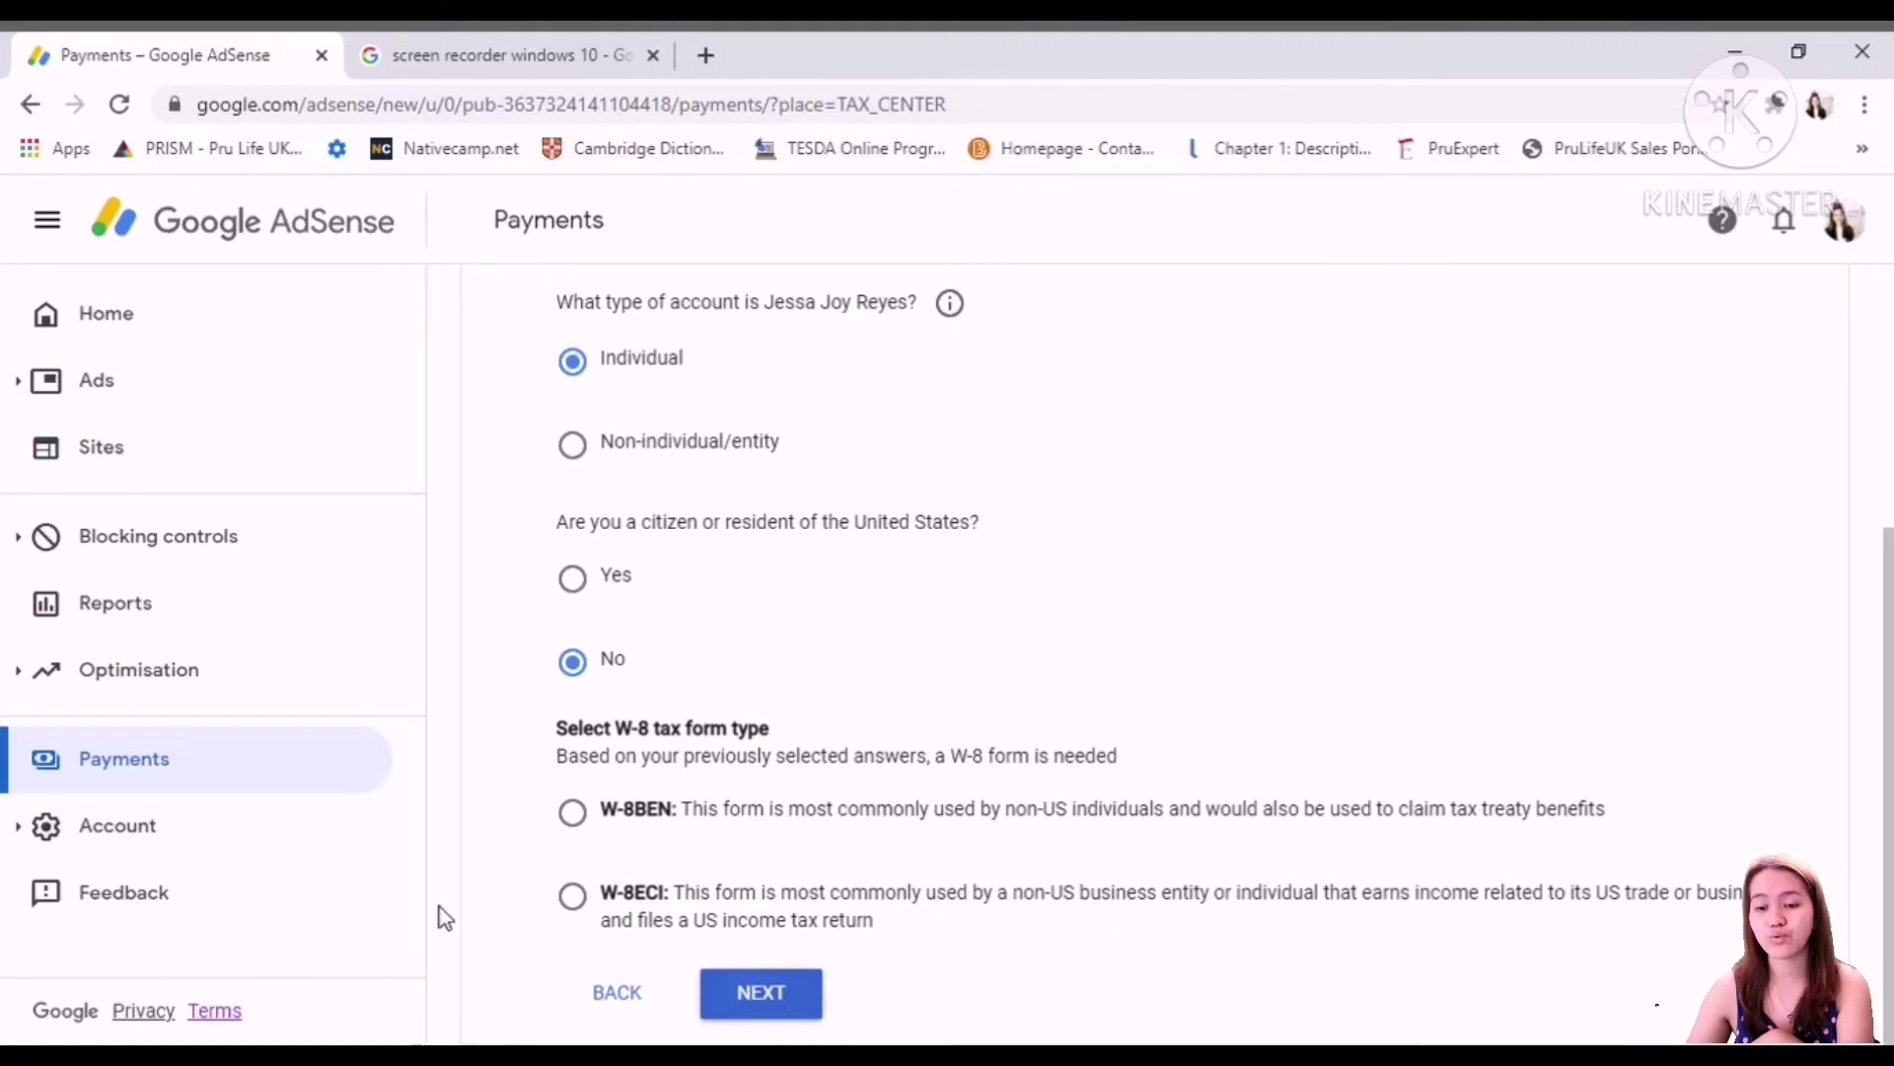
left_click(577, 815)
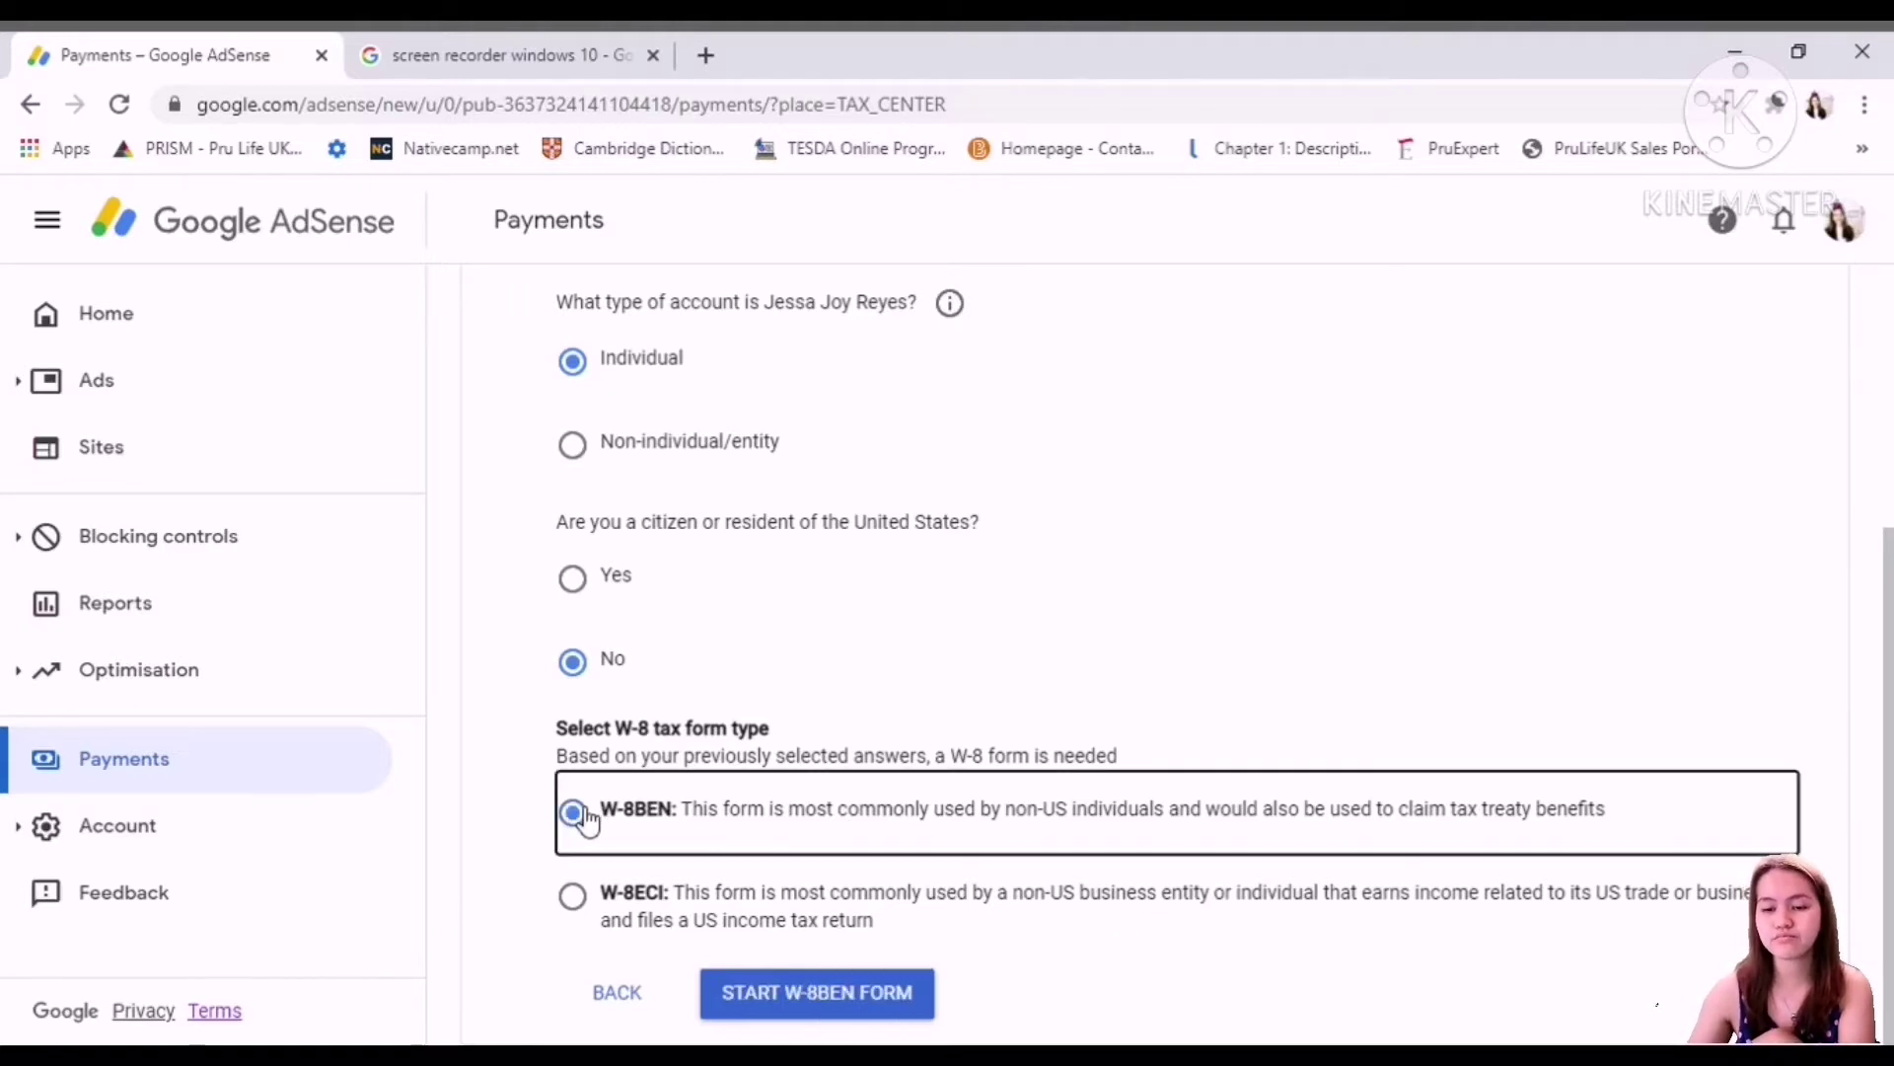
left_click(854, 998)
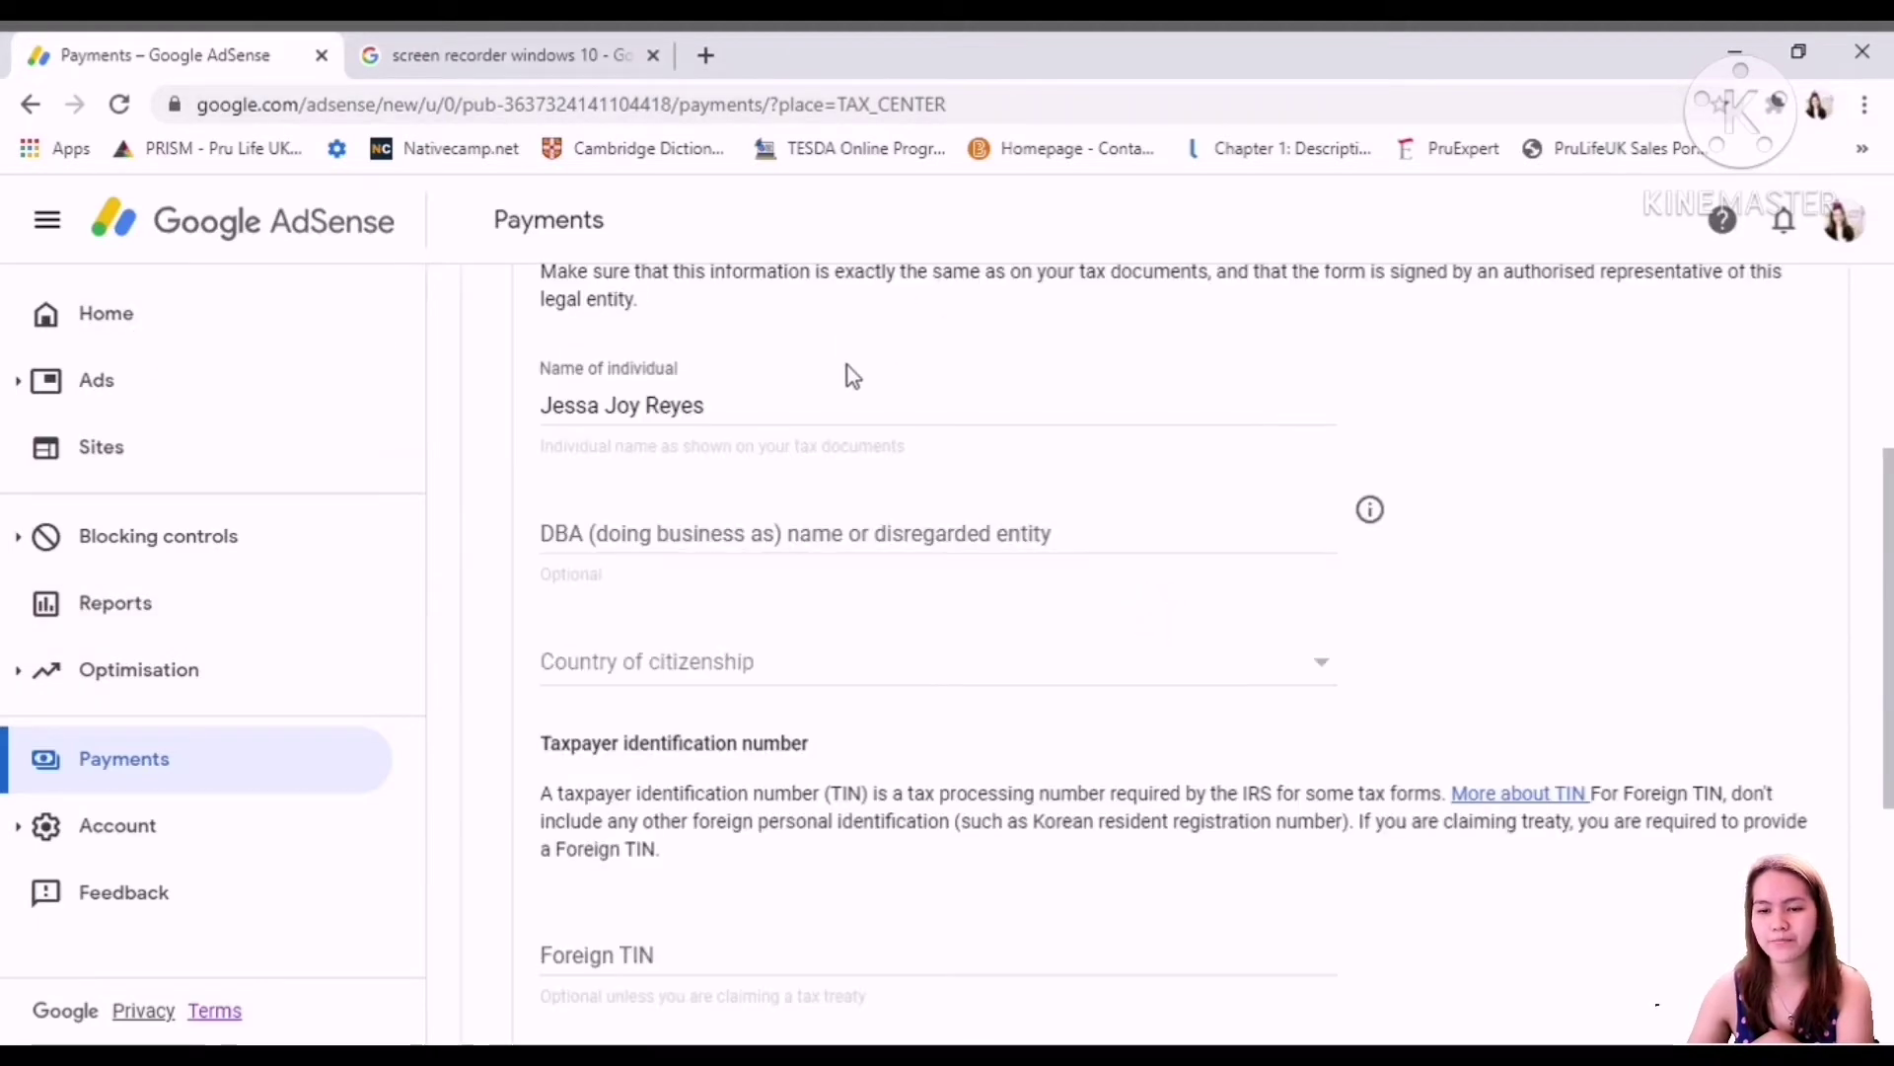
Review the tax identity section and read the explanation of the DBA name or disregarded entity field
scroll(790, 355, "down", 3)
scroll(759, 363, "up", 3)
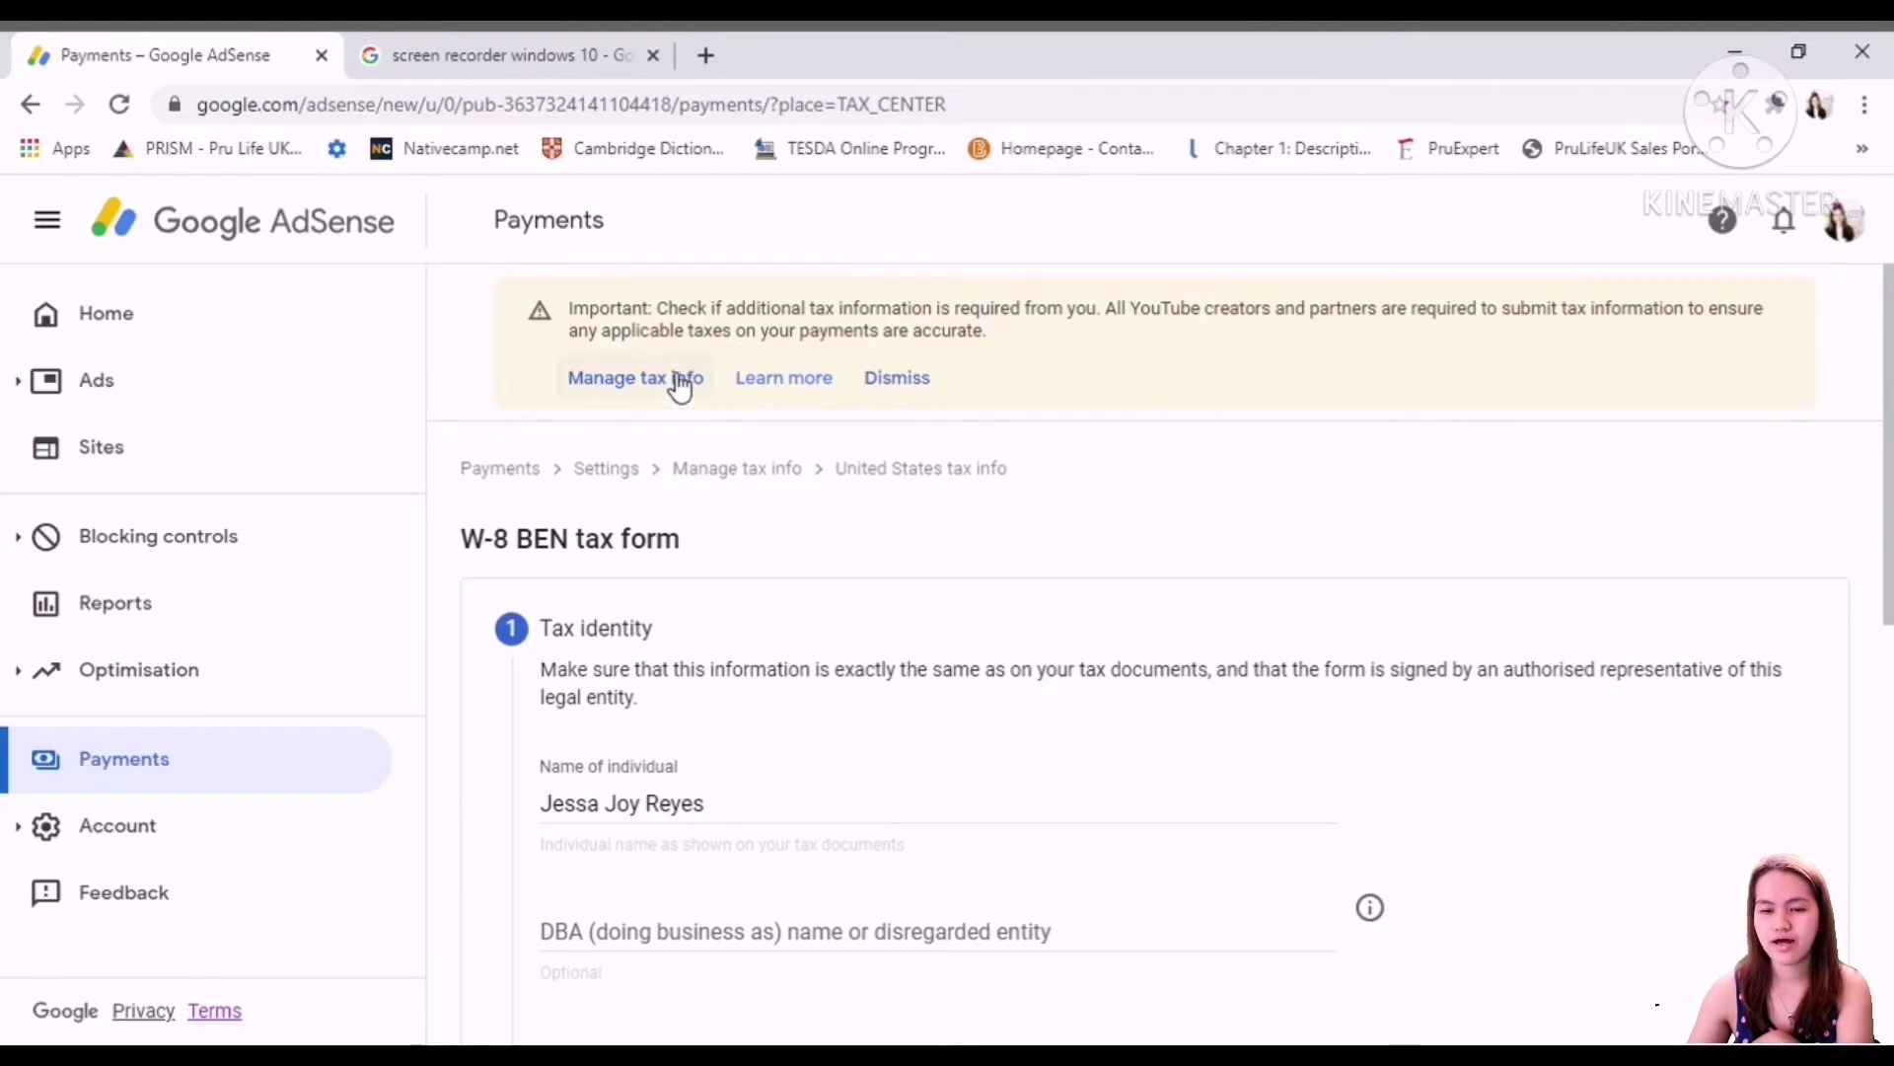
scroll(677, 381, "down", 3)
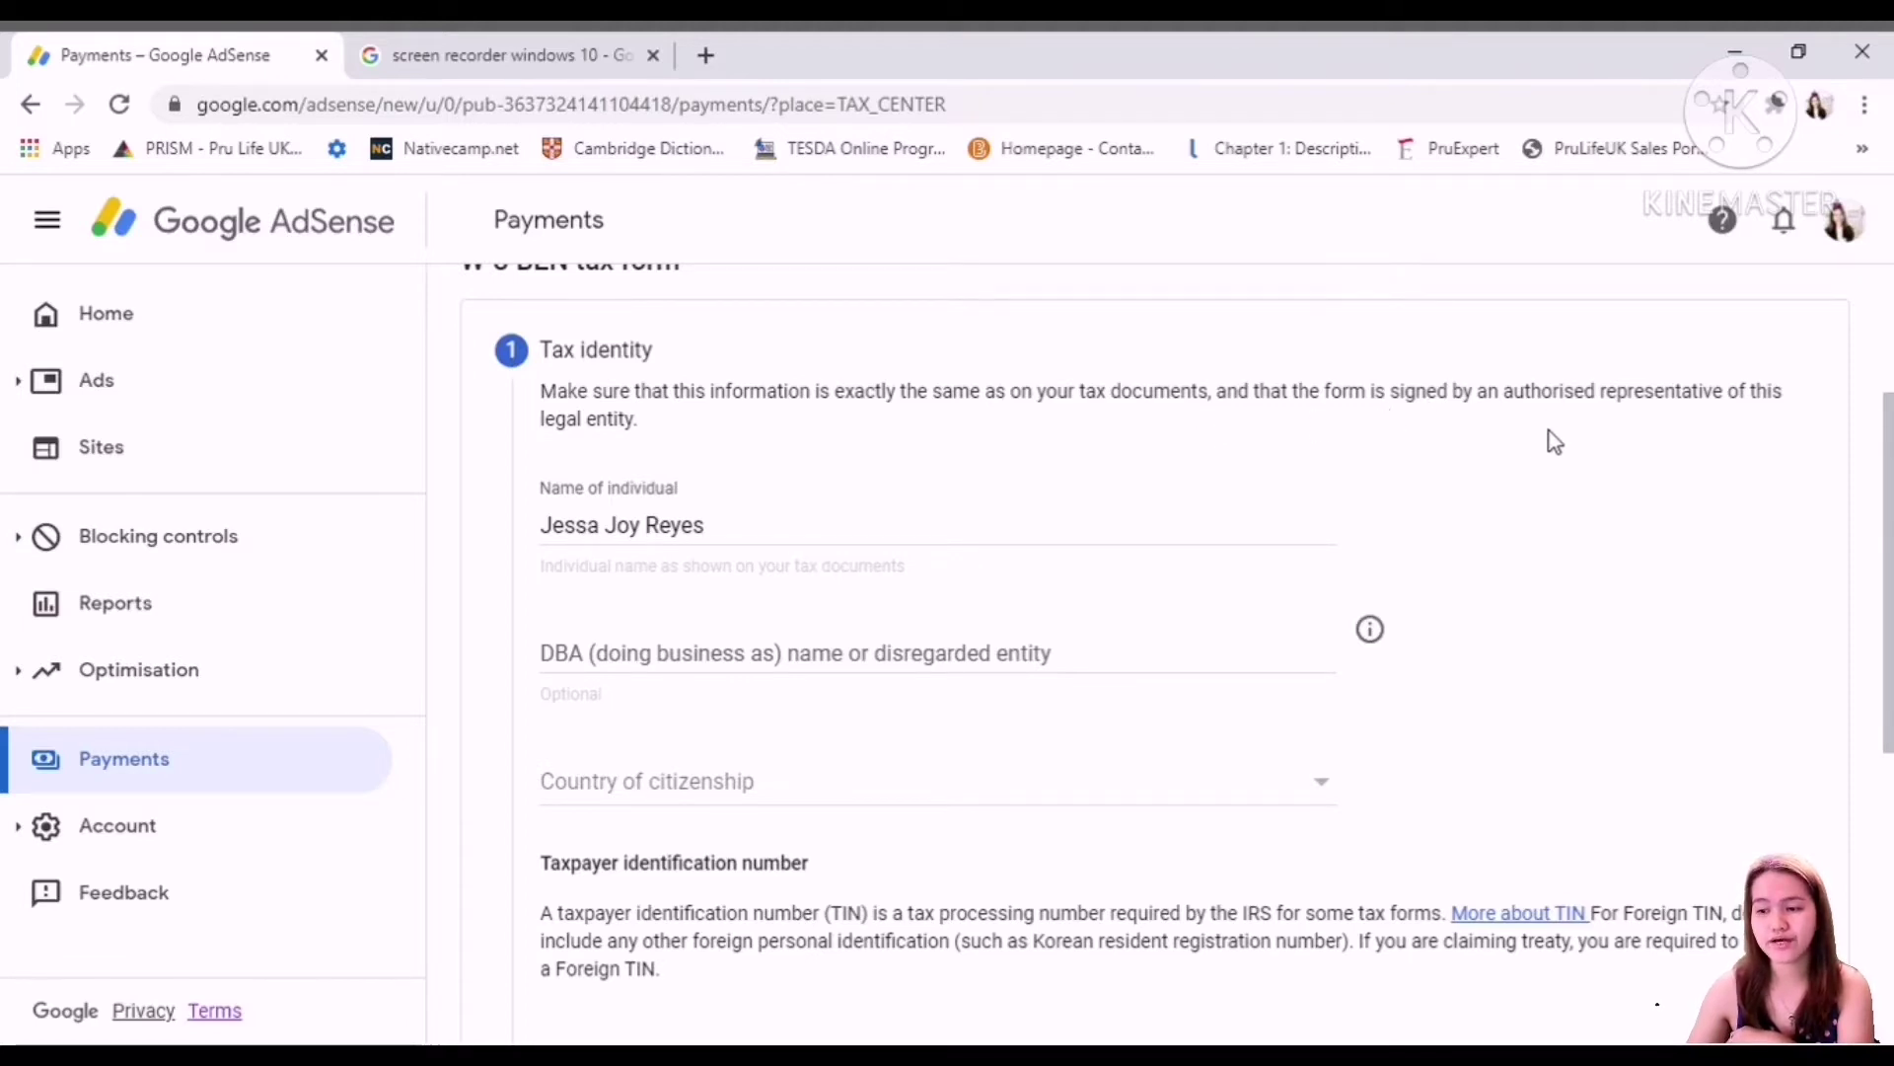
scroll(730, 424, "down", 2)
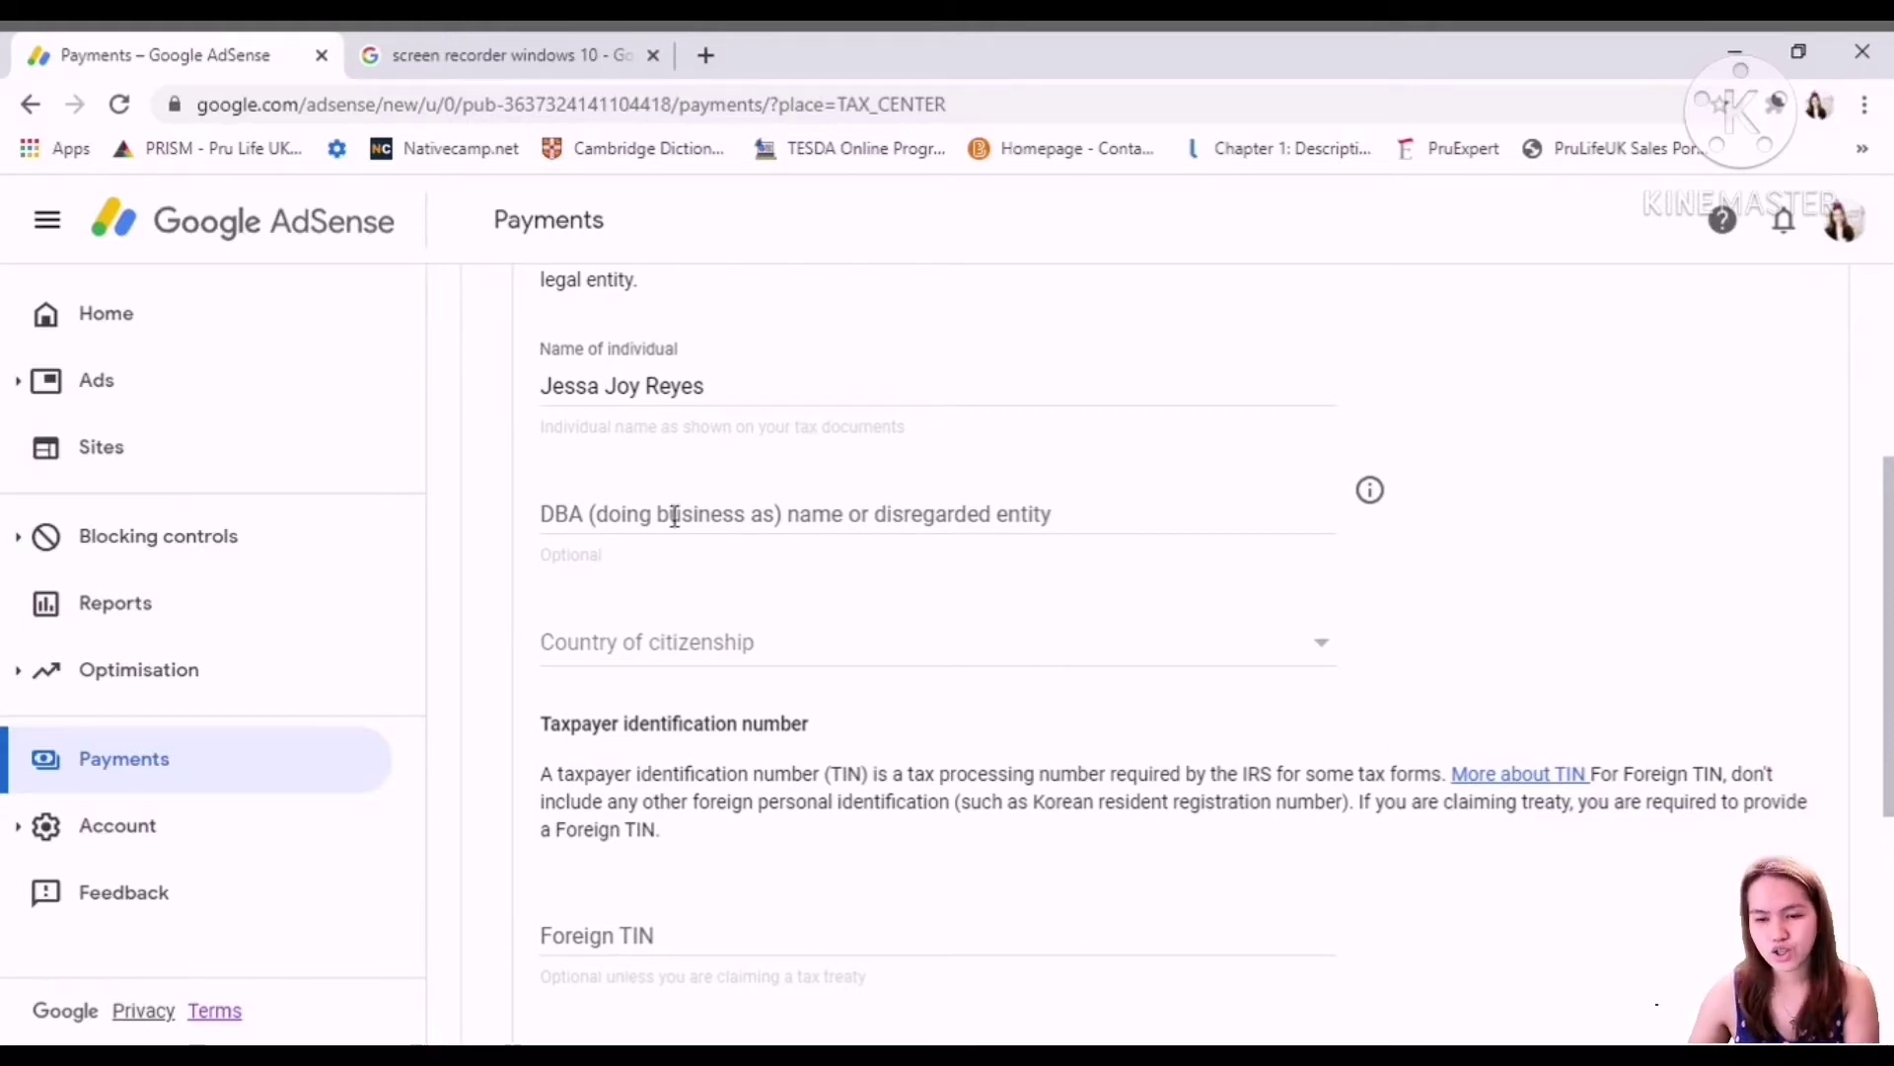
left_click(997, 530)
left_click(805, 490)
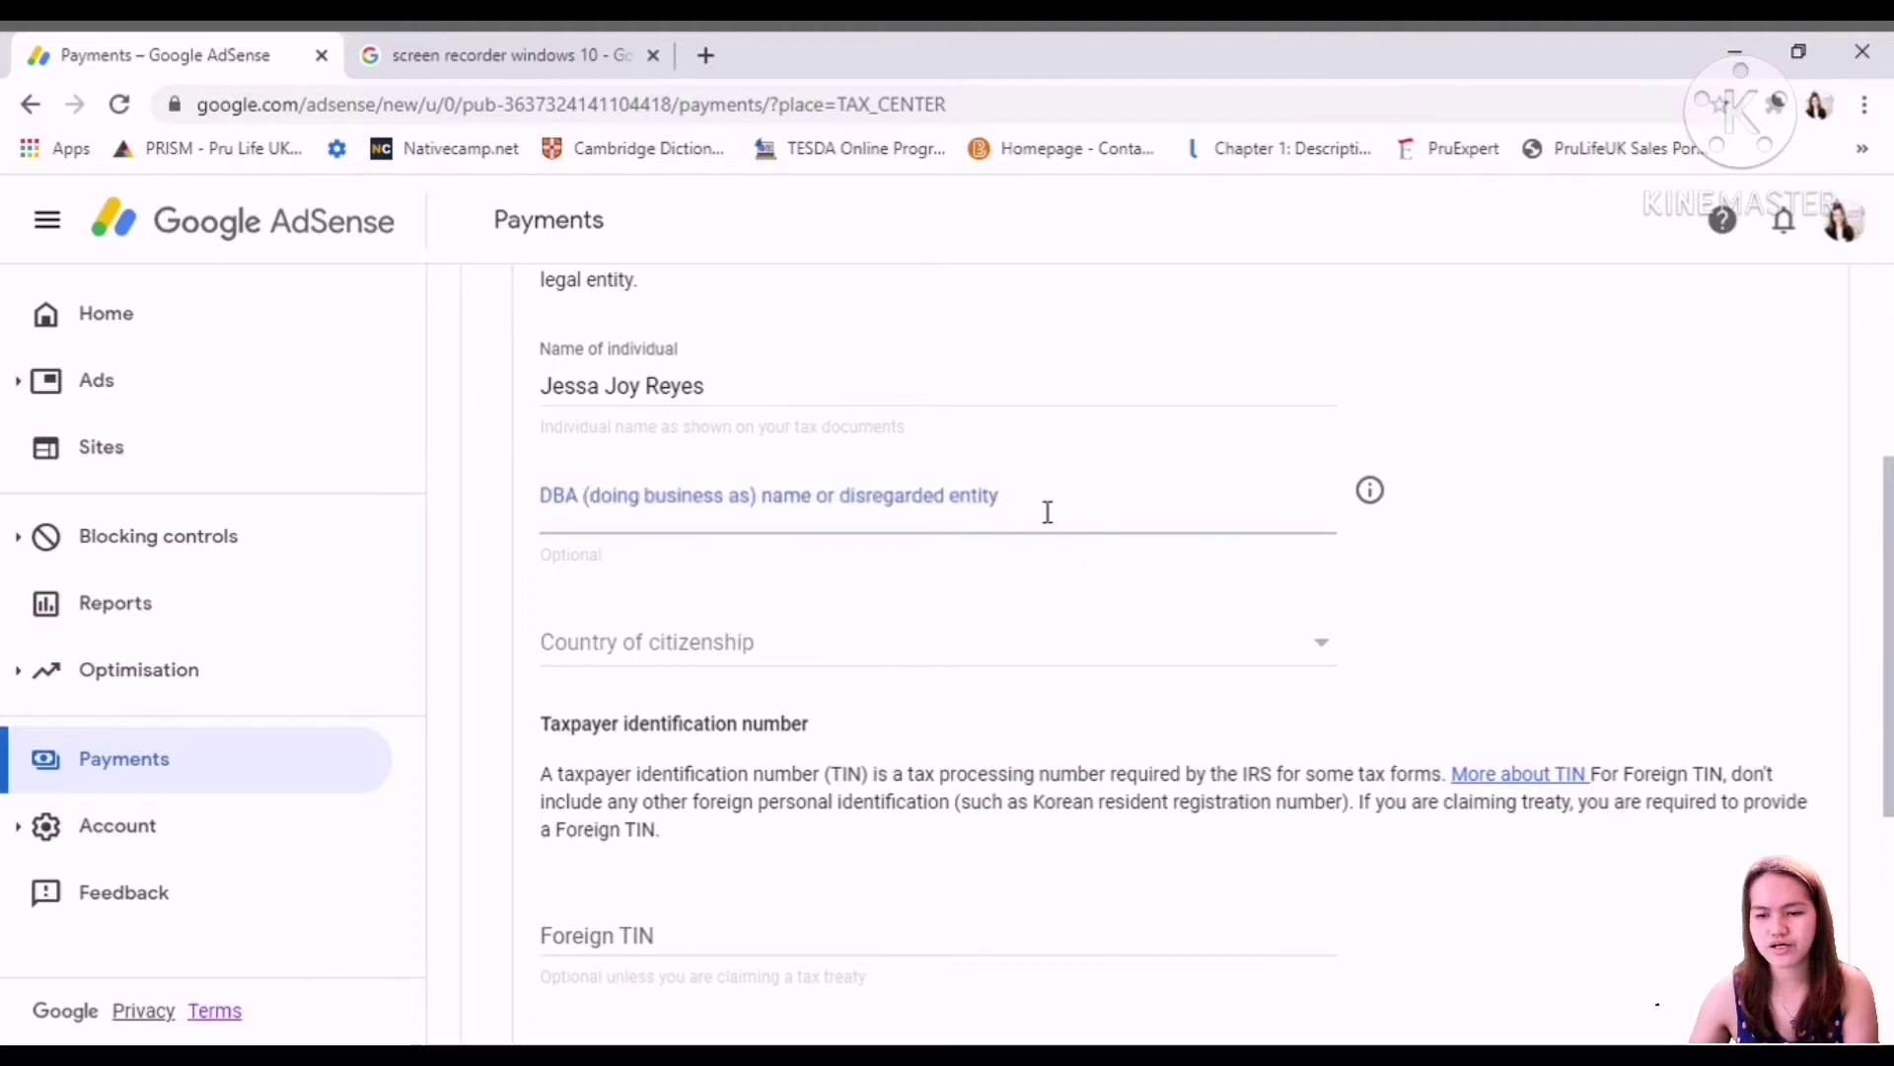
scroll(1095, 582, "down", 1)
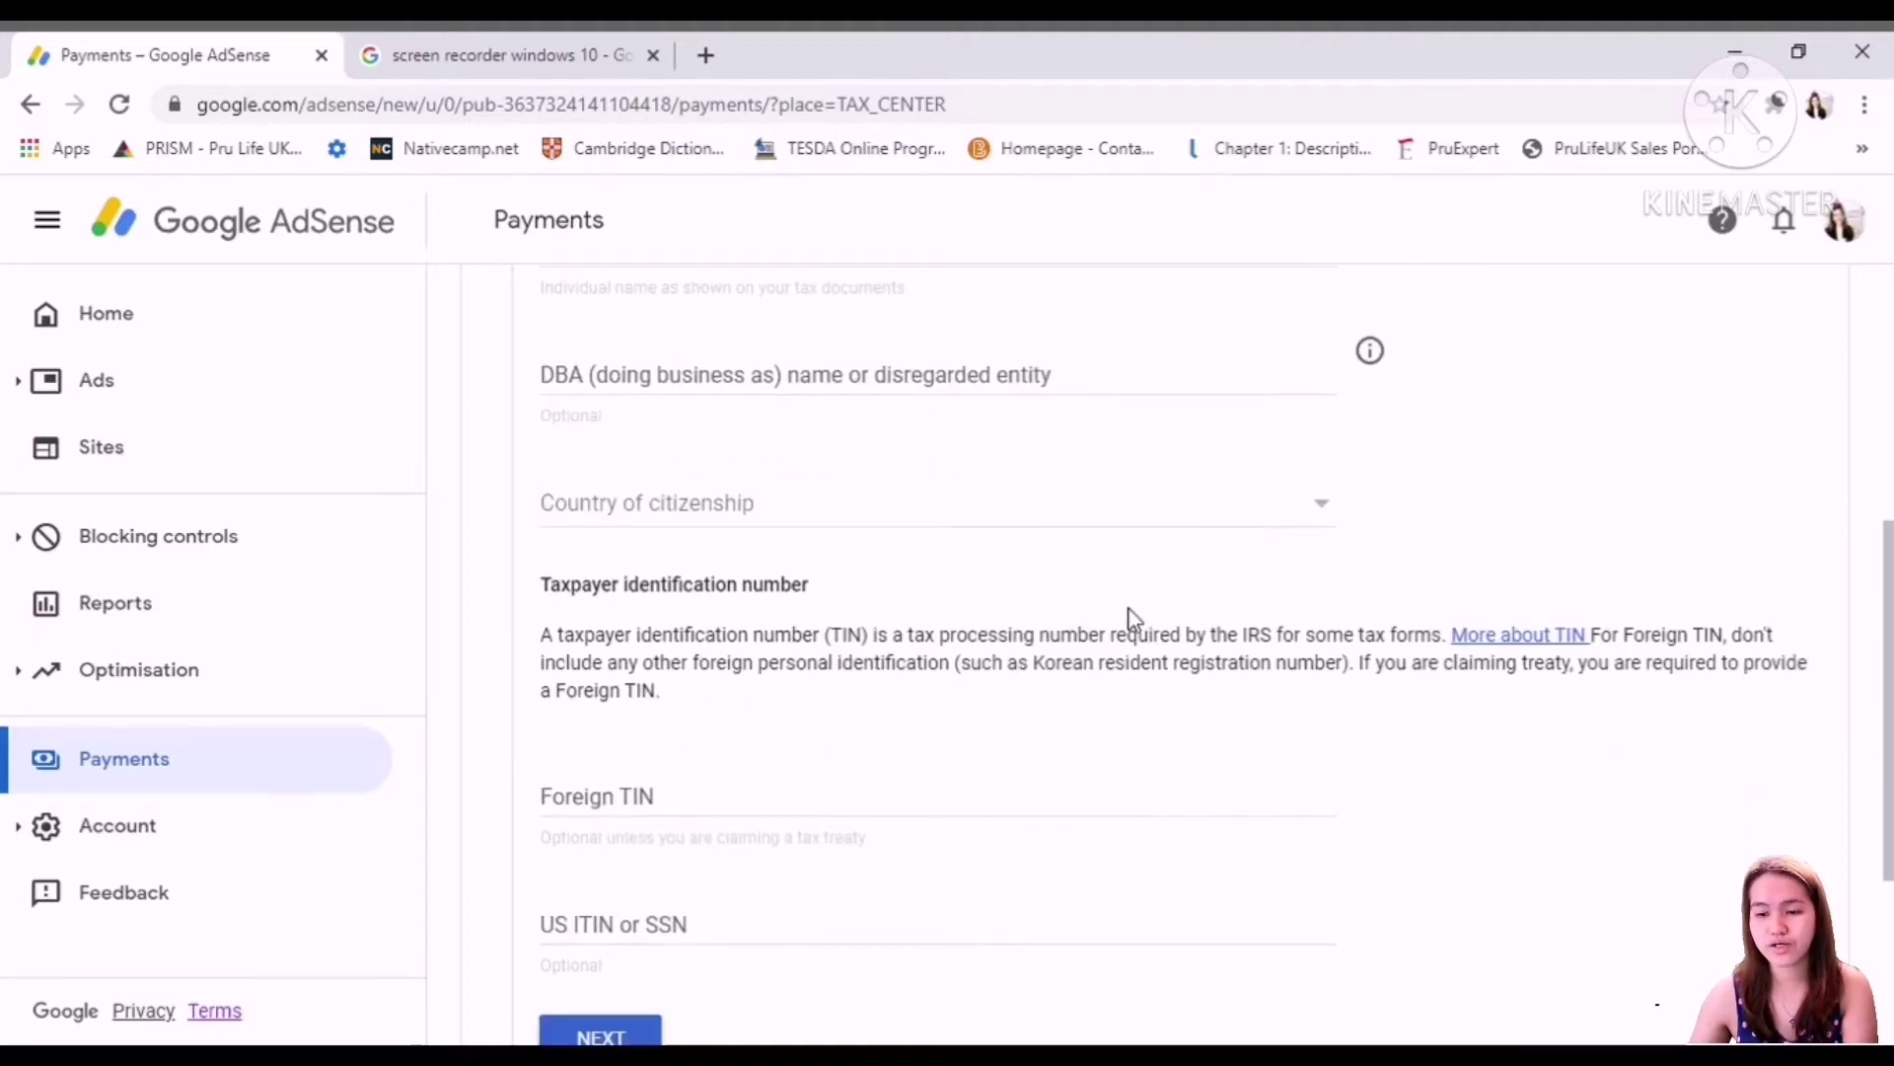
left_click(1371, 352)
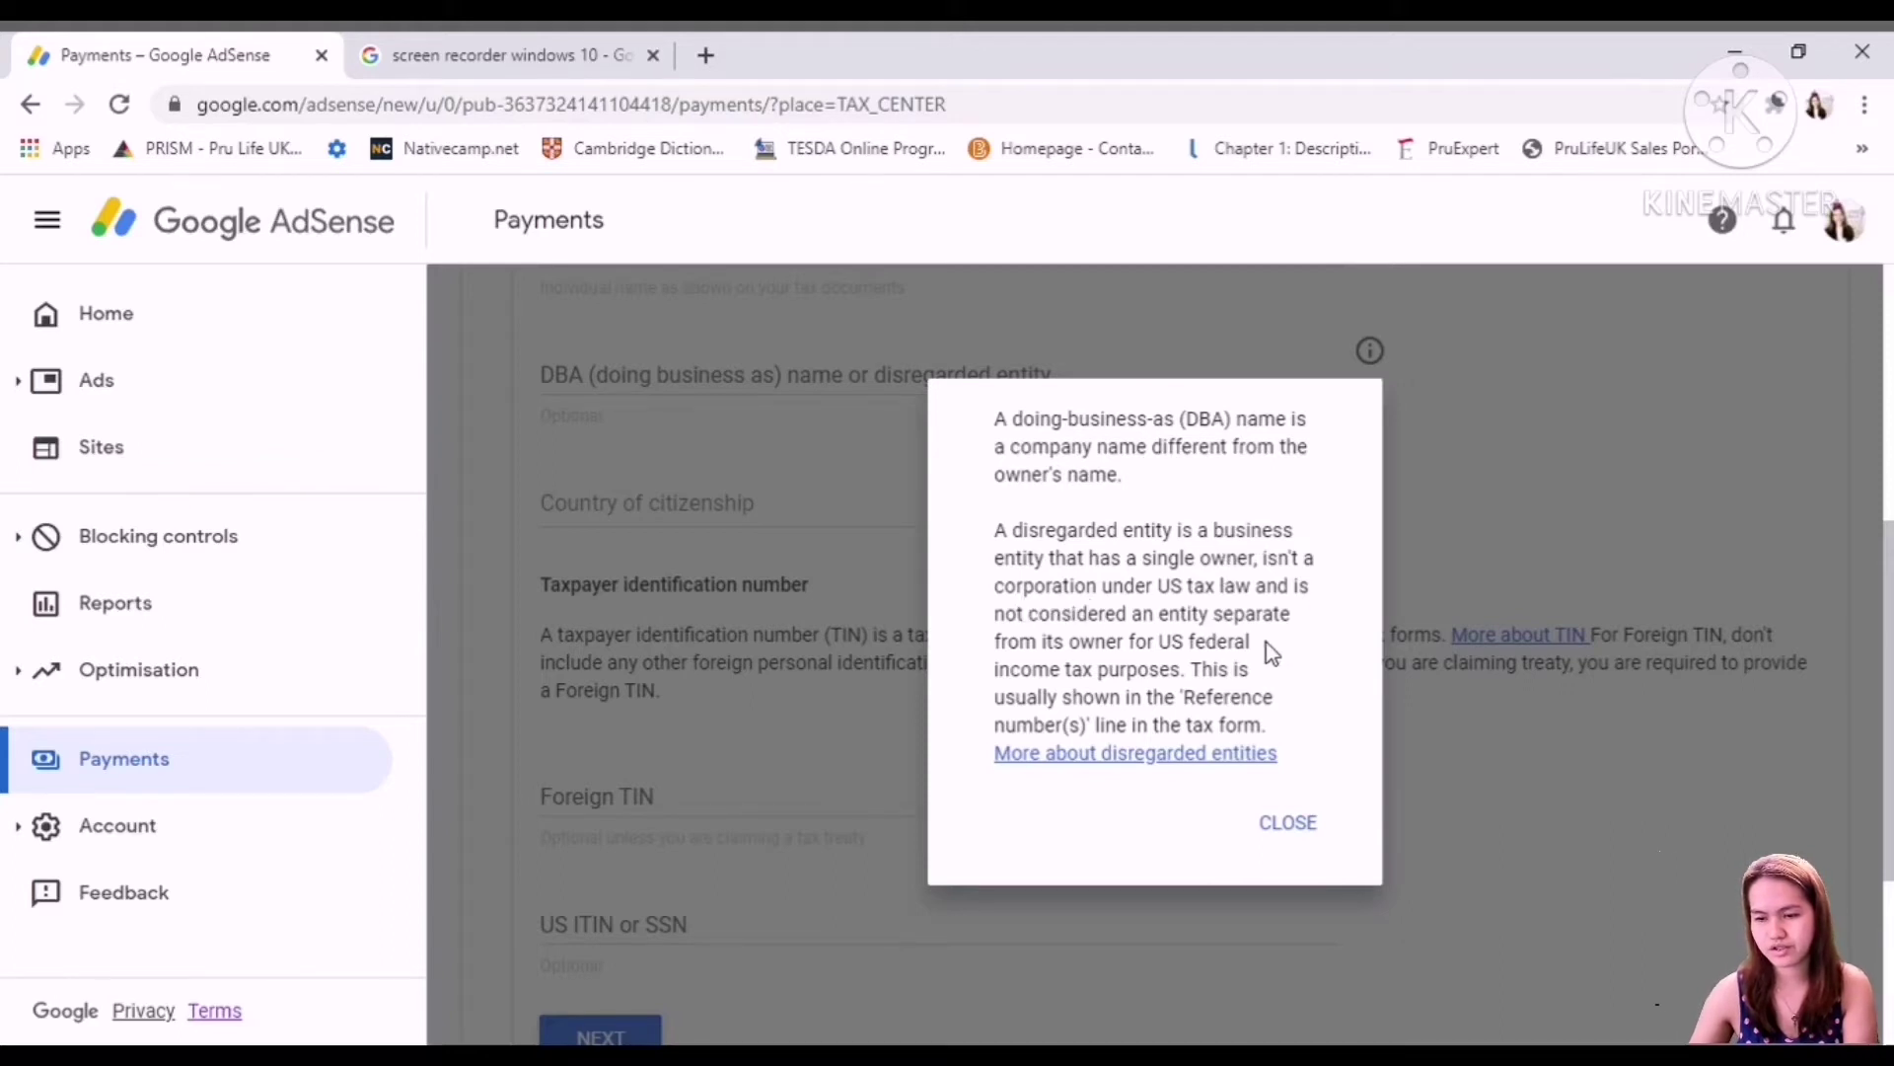
left_click(1296, 840)
Set the country of citizenship to Philippines in the tax identity section
scroll(1085, 552, "up", 2)
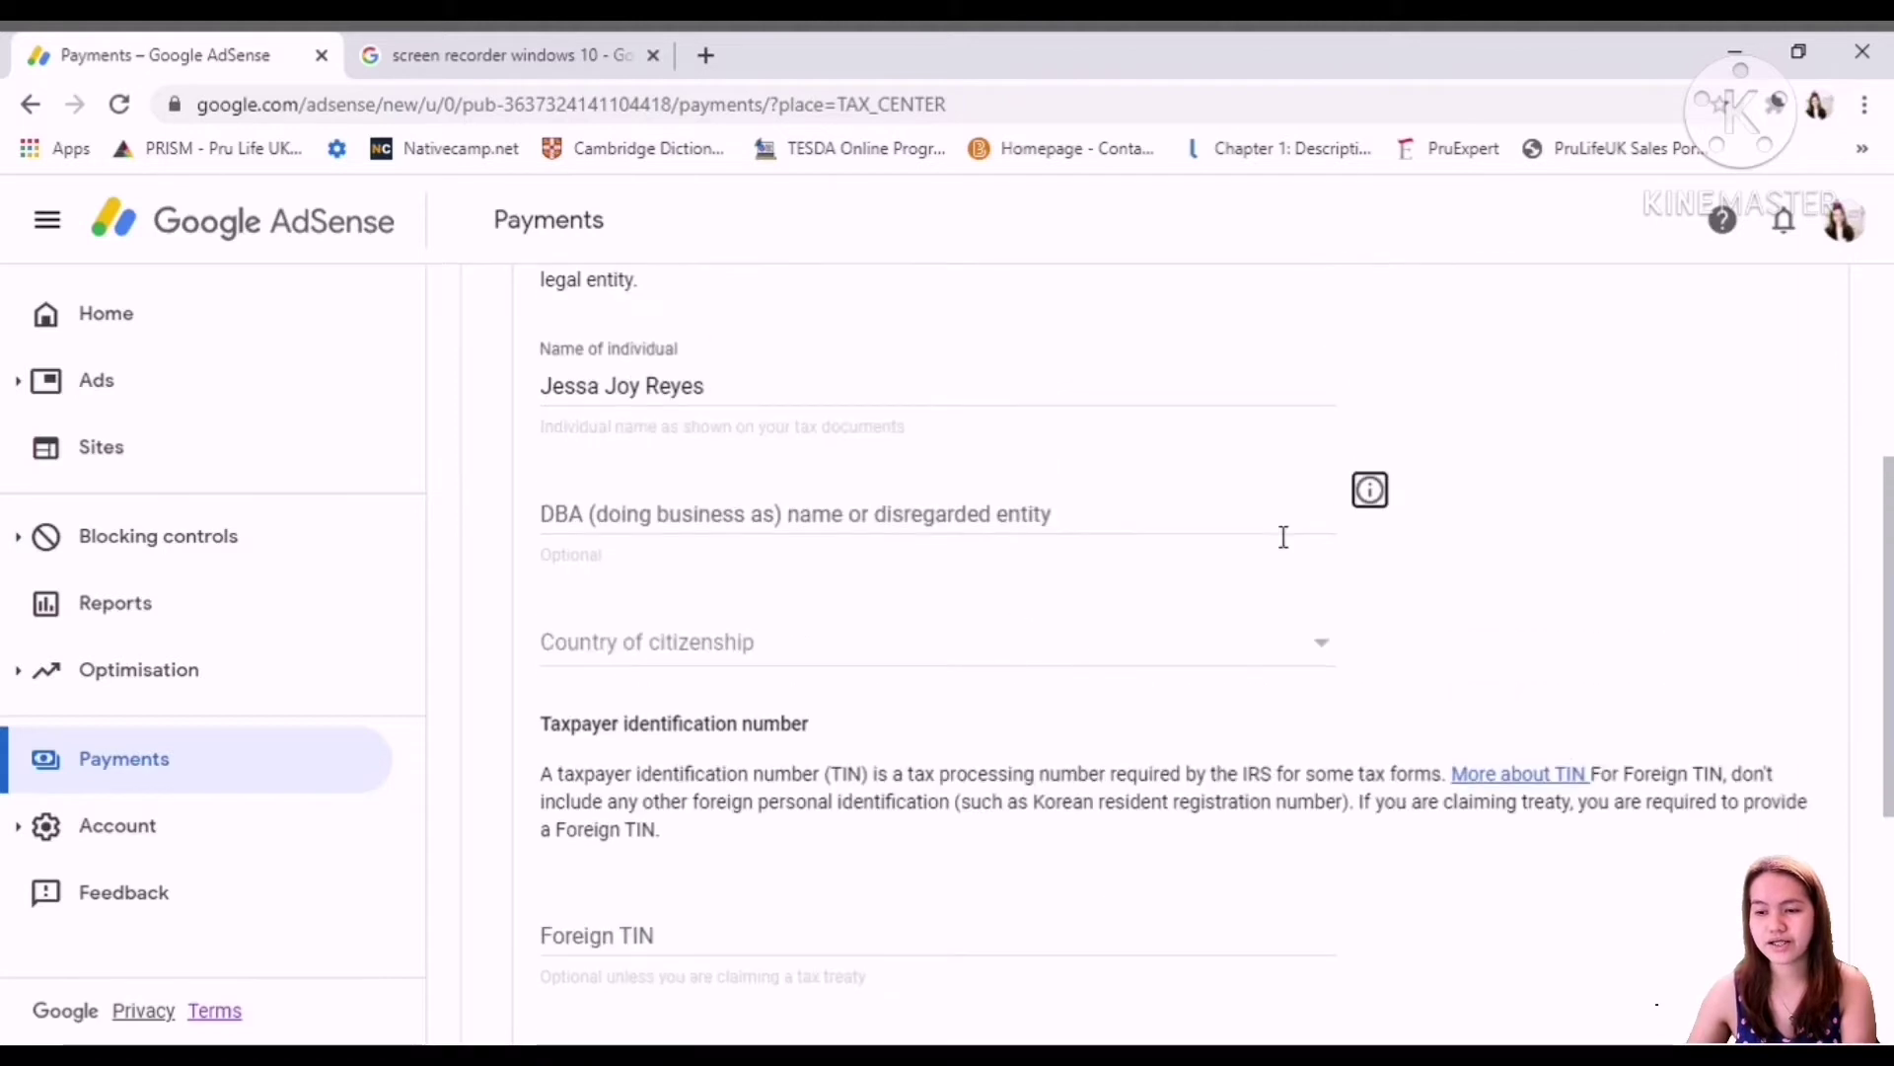
left_click(1346, 661)
scroll(994, 583, "down", 10)
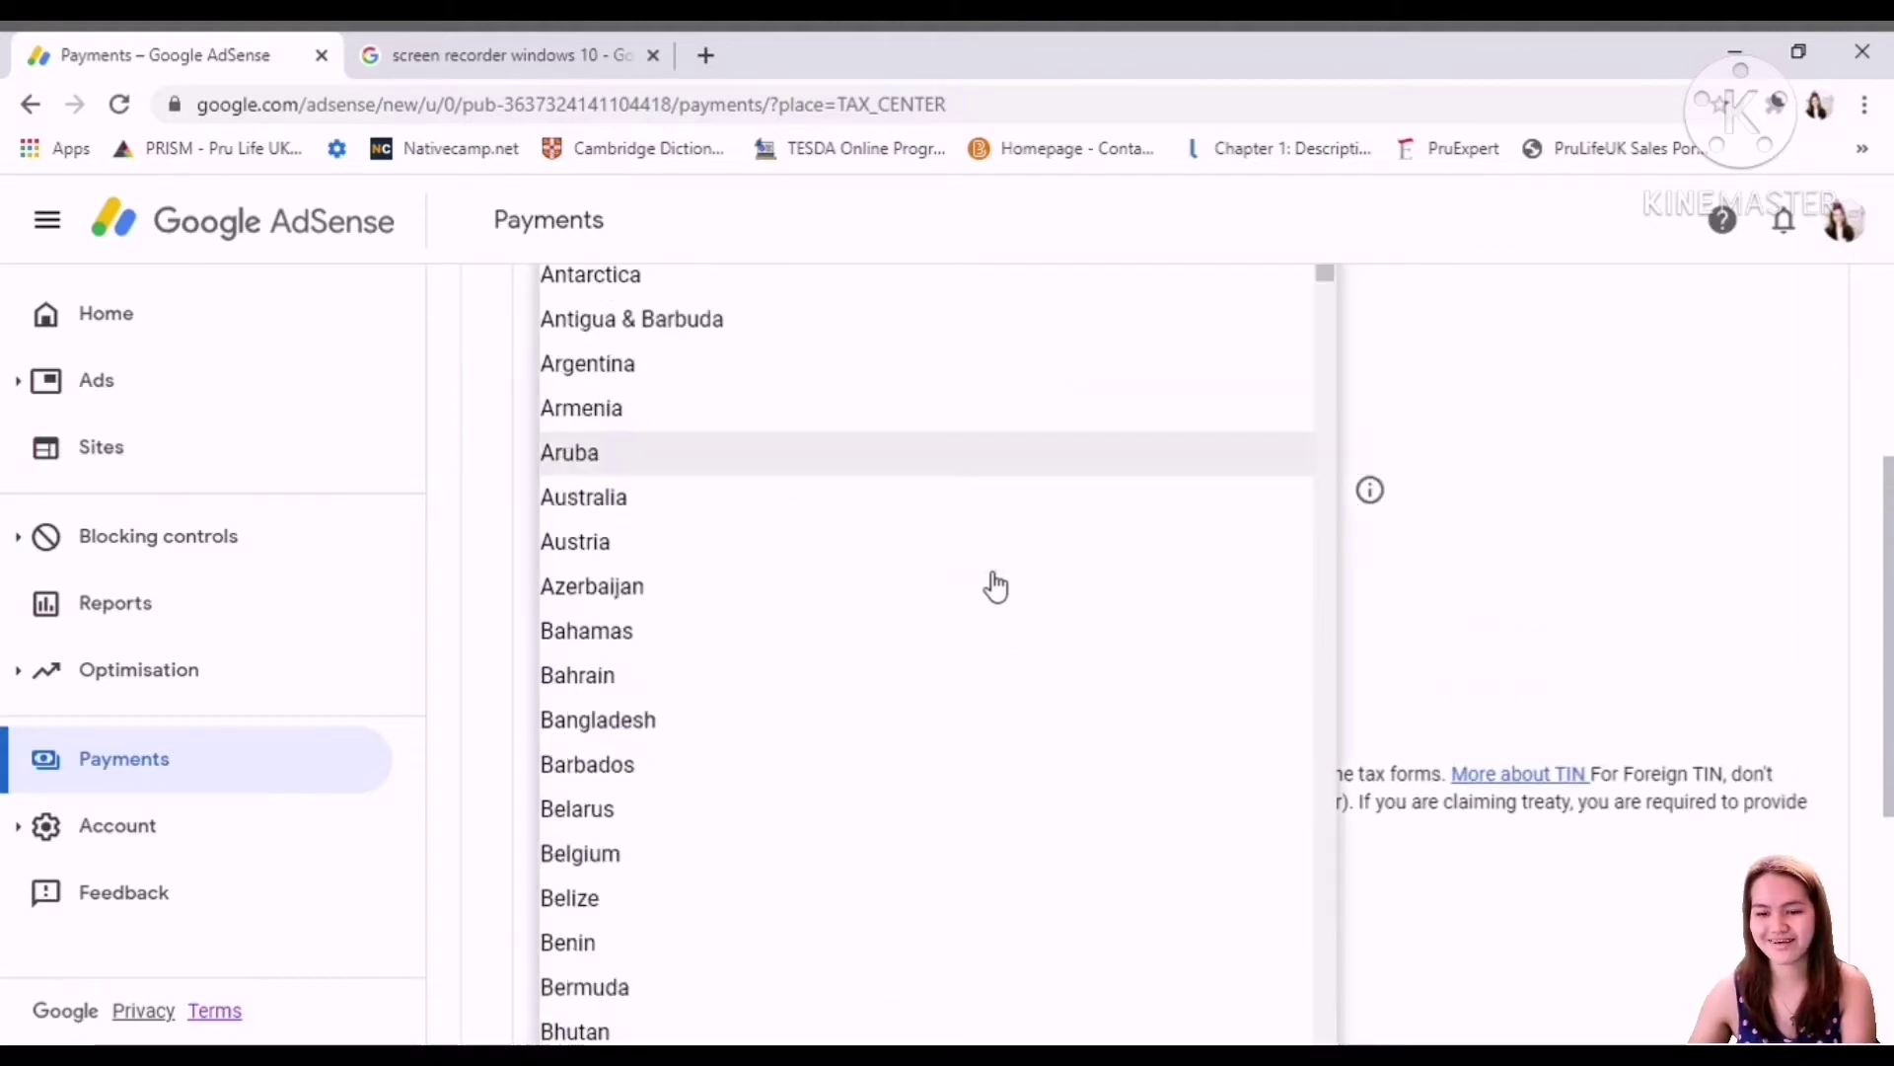
scroll(992, 572, "down", 20)
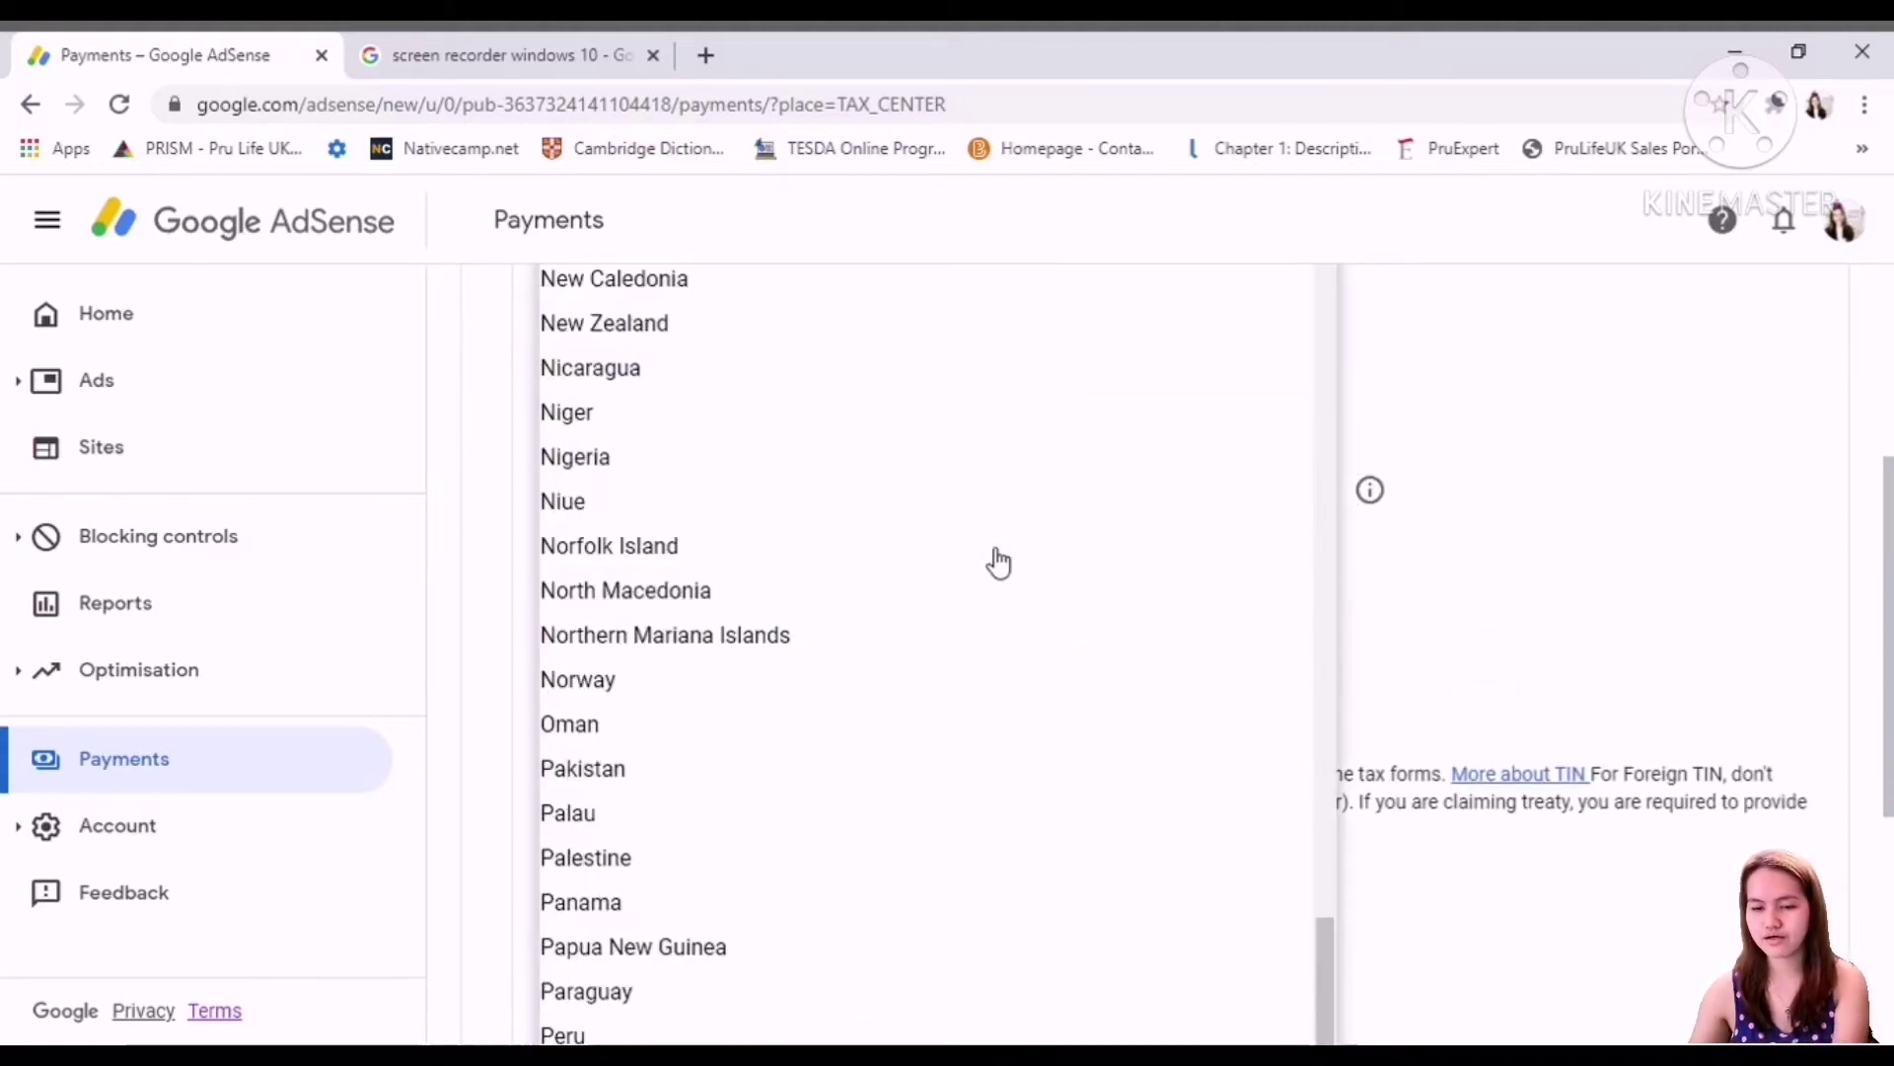
scroll(918, 892, "down", 5)
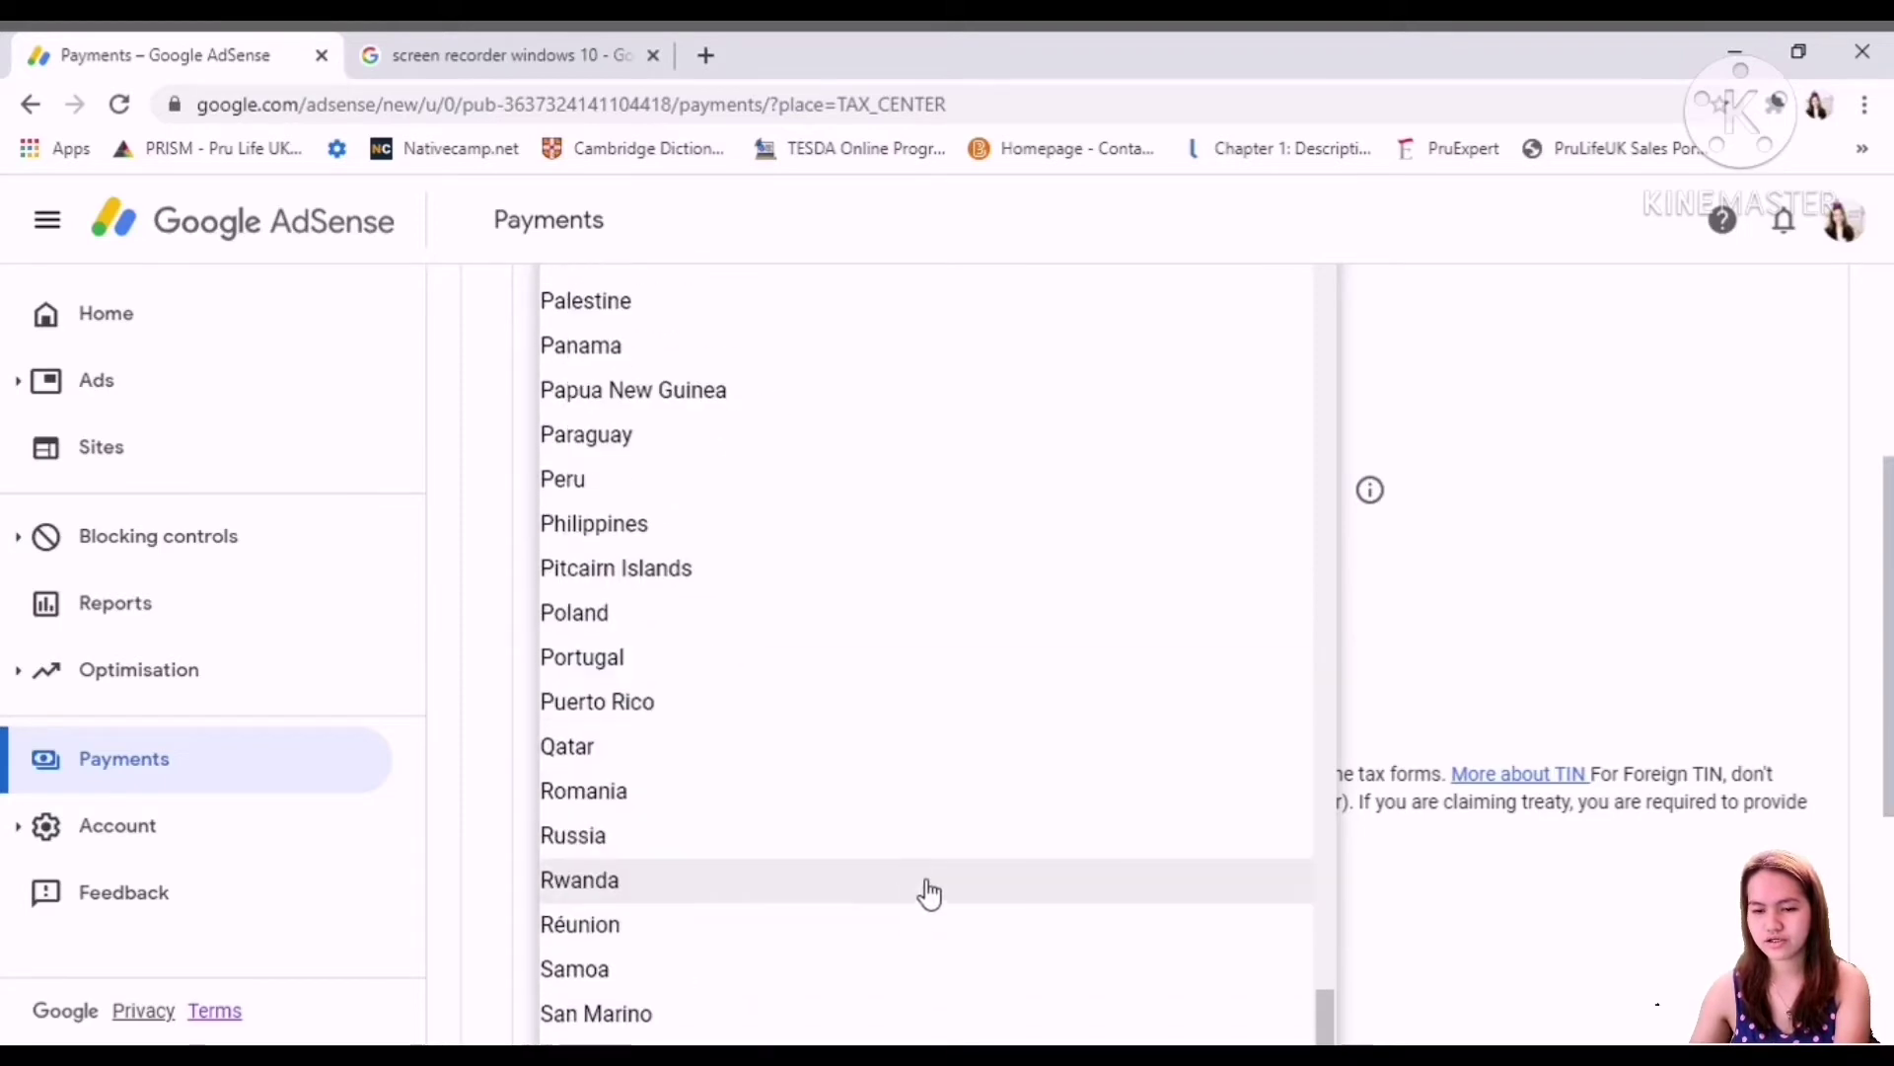
left_click(613, 521)
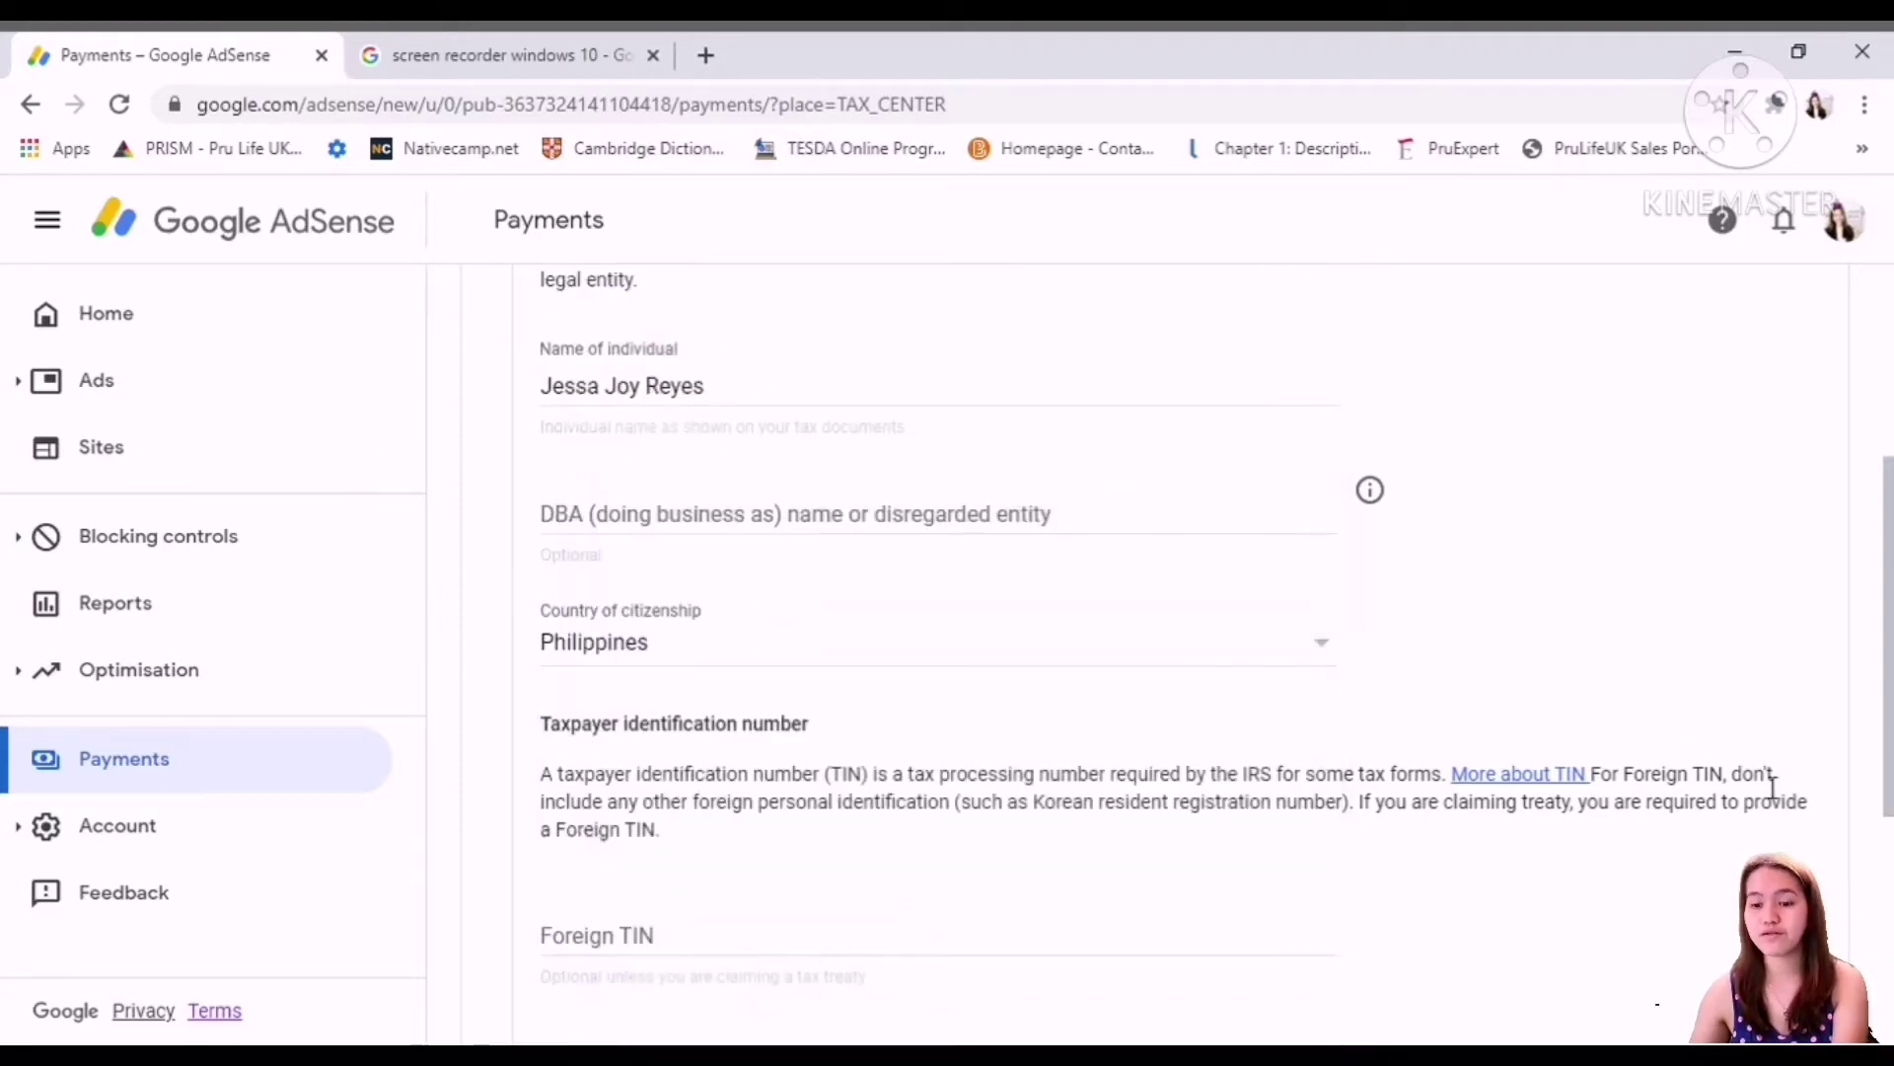
Enter the foreign taxpayer identification number, leave the US ITIN or SSN blank, and continue to the address section
scroll(1192, 890, "down", 3)
scroll(904, 612, "up", 1)
scroll(570, 537, "down", 3)
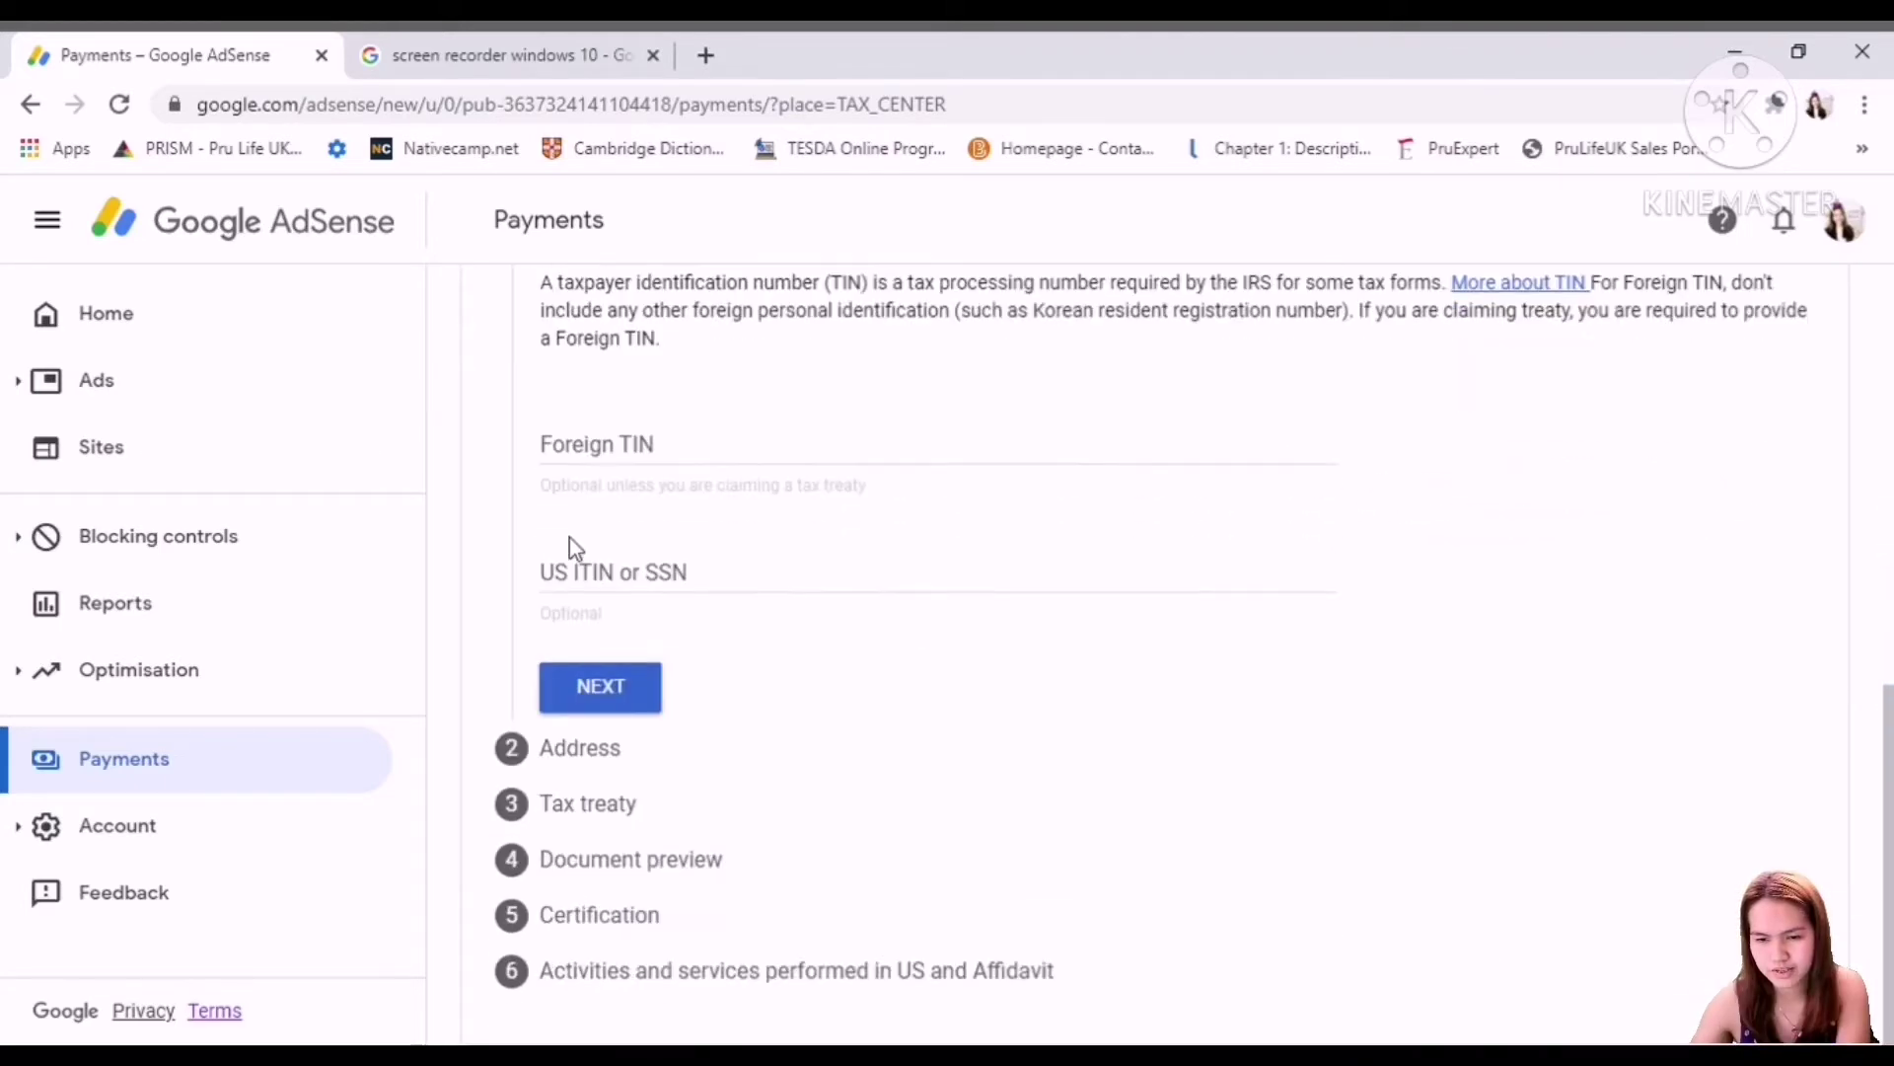
left_click(747, 452)
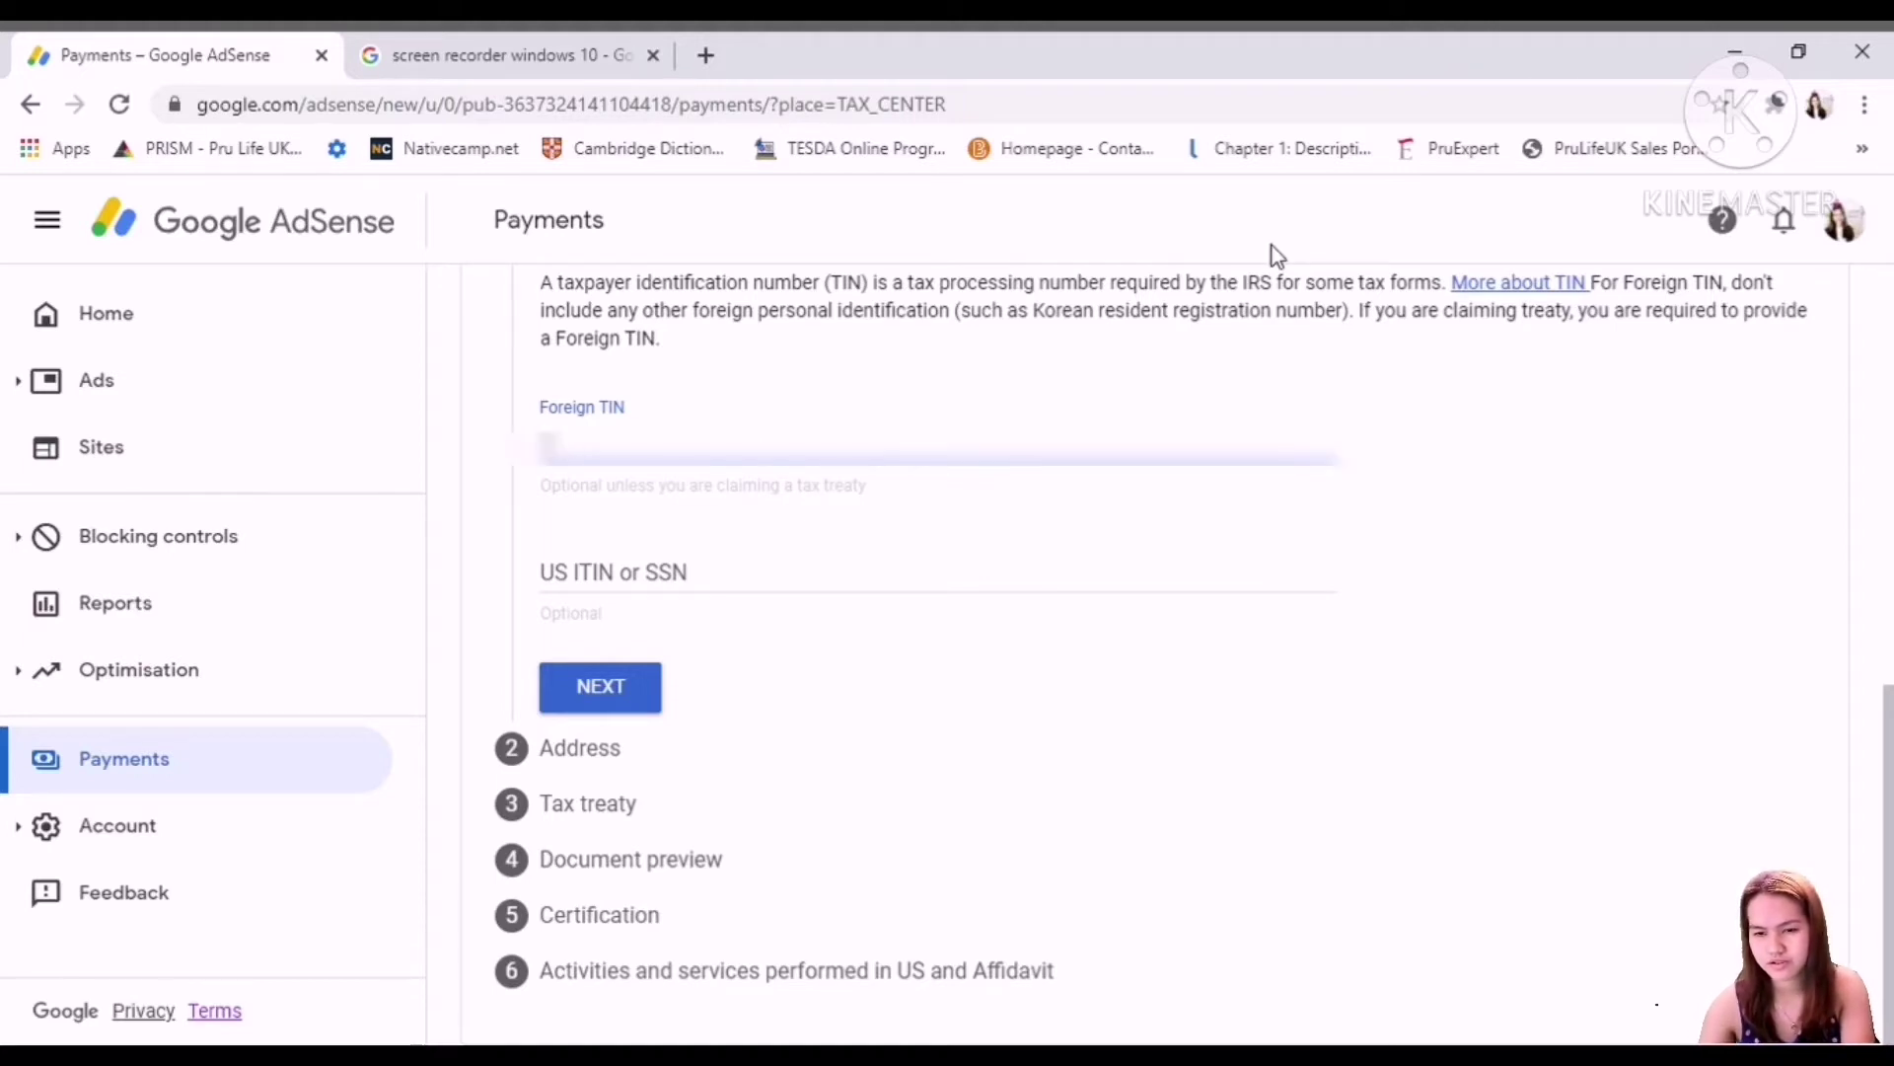
left_click(609, 688)
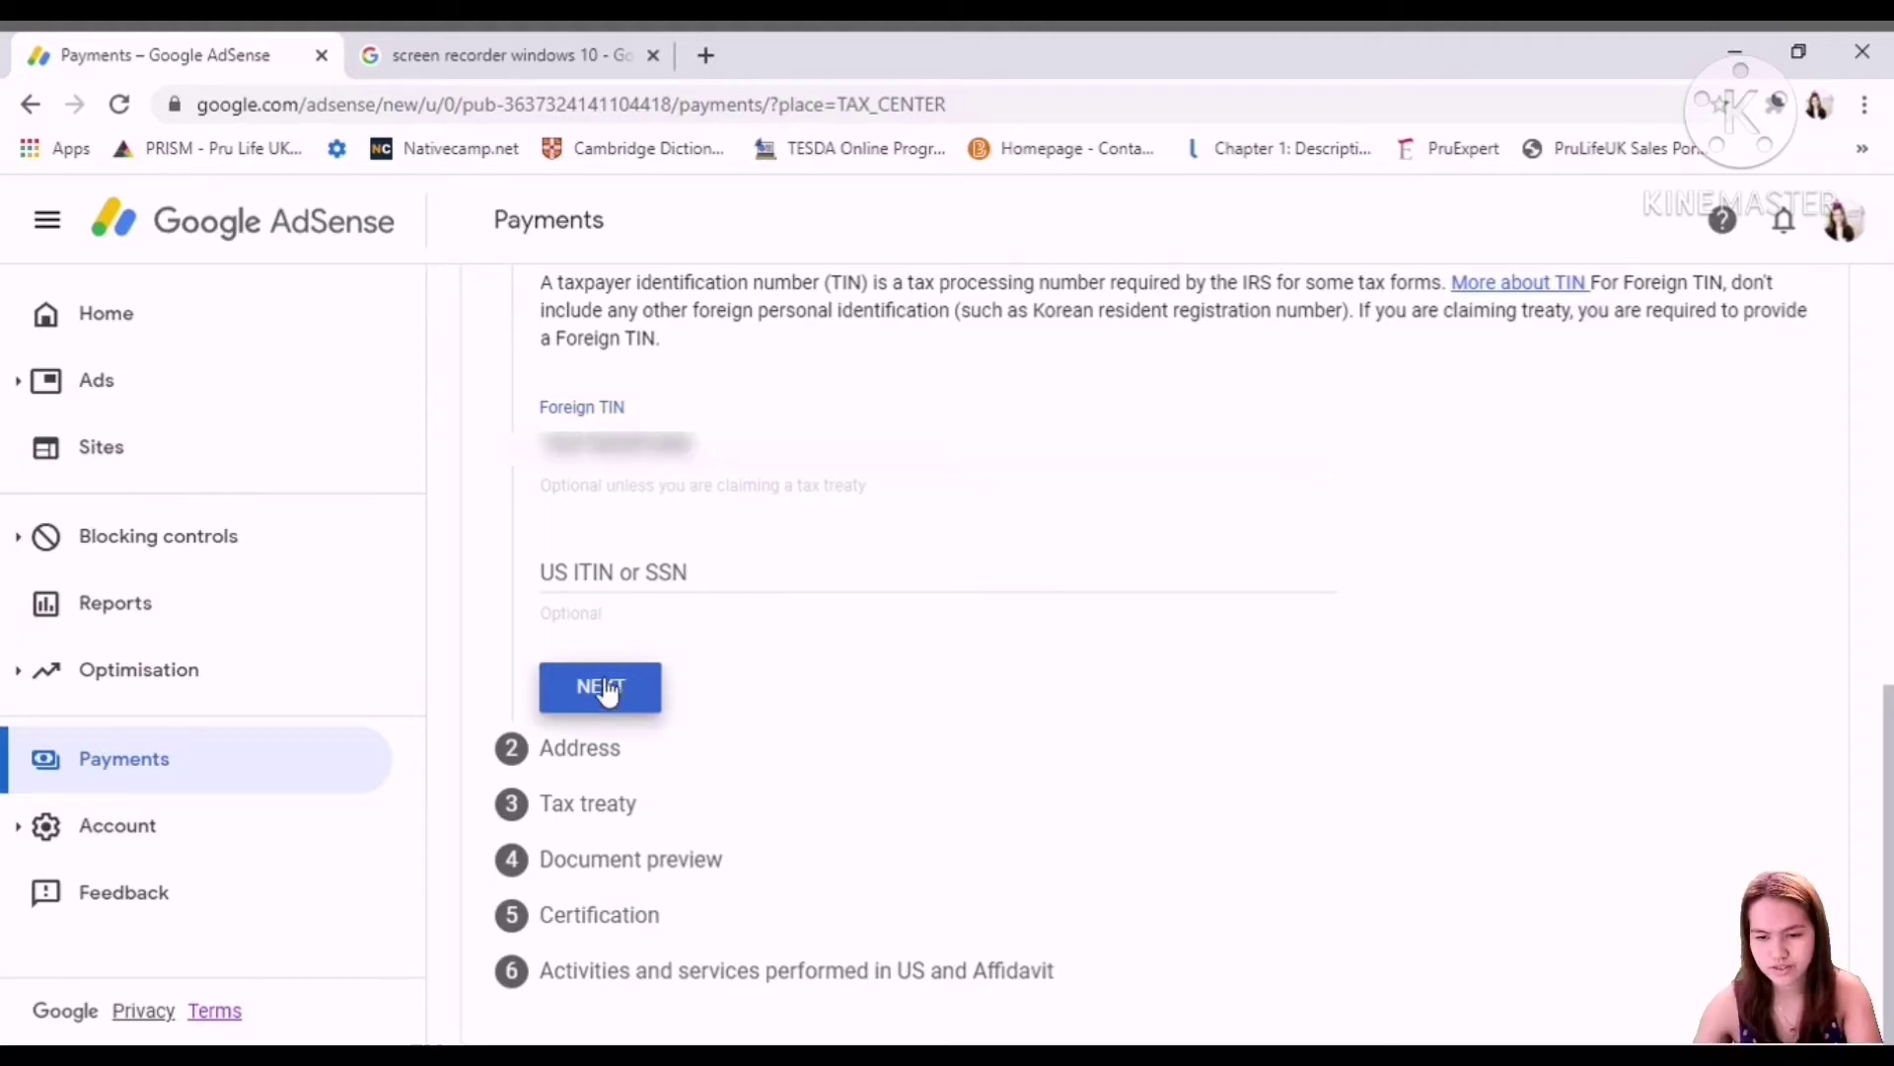
Mark the permanent residence address as a PO Box or in-care-of address and fill in the address fields from the saved address
scroll(972, 570, "up", 7)
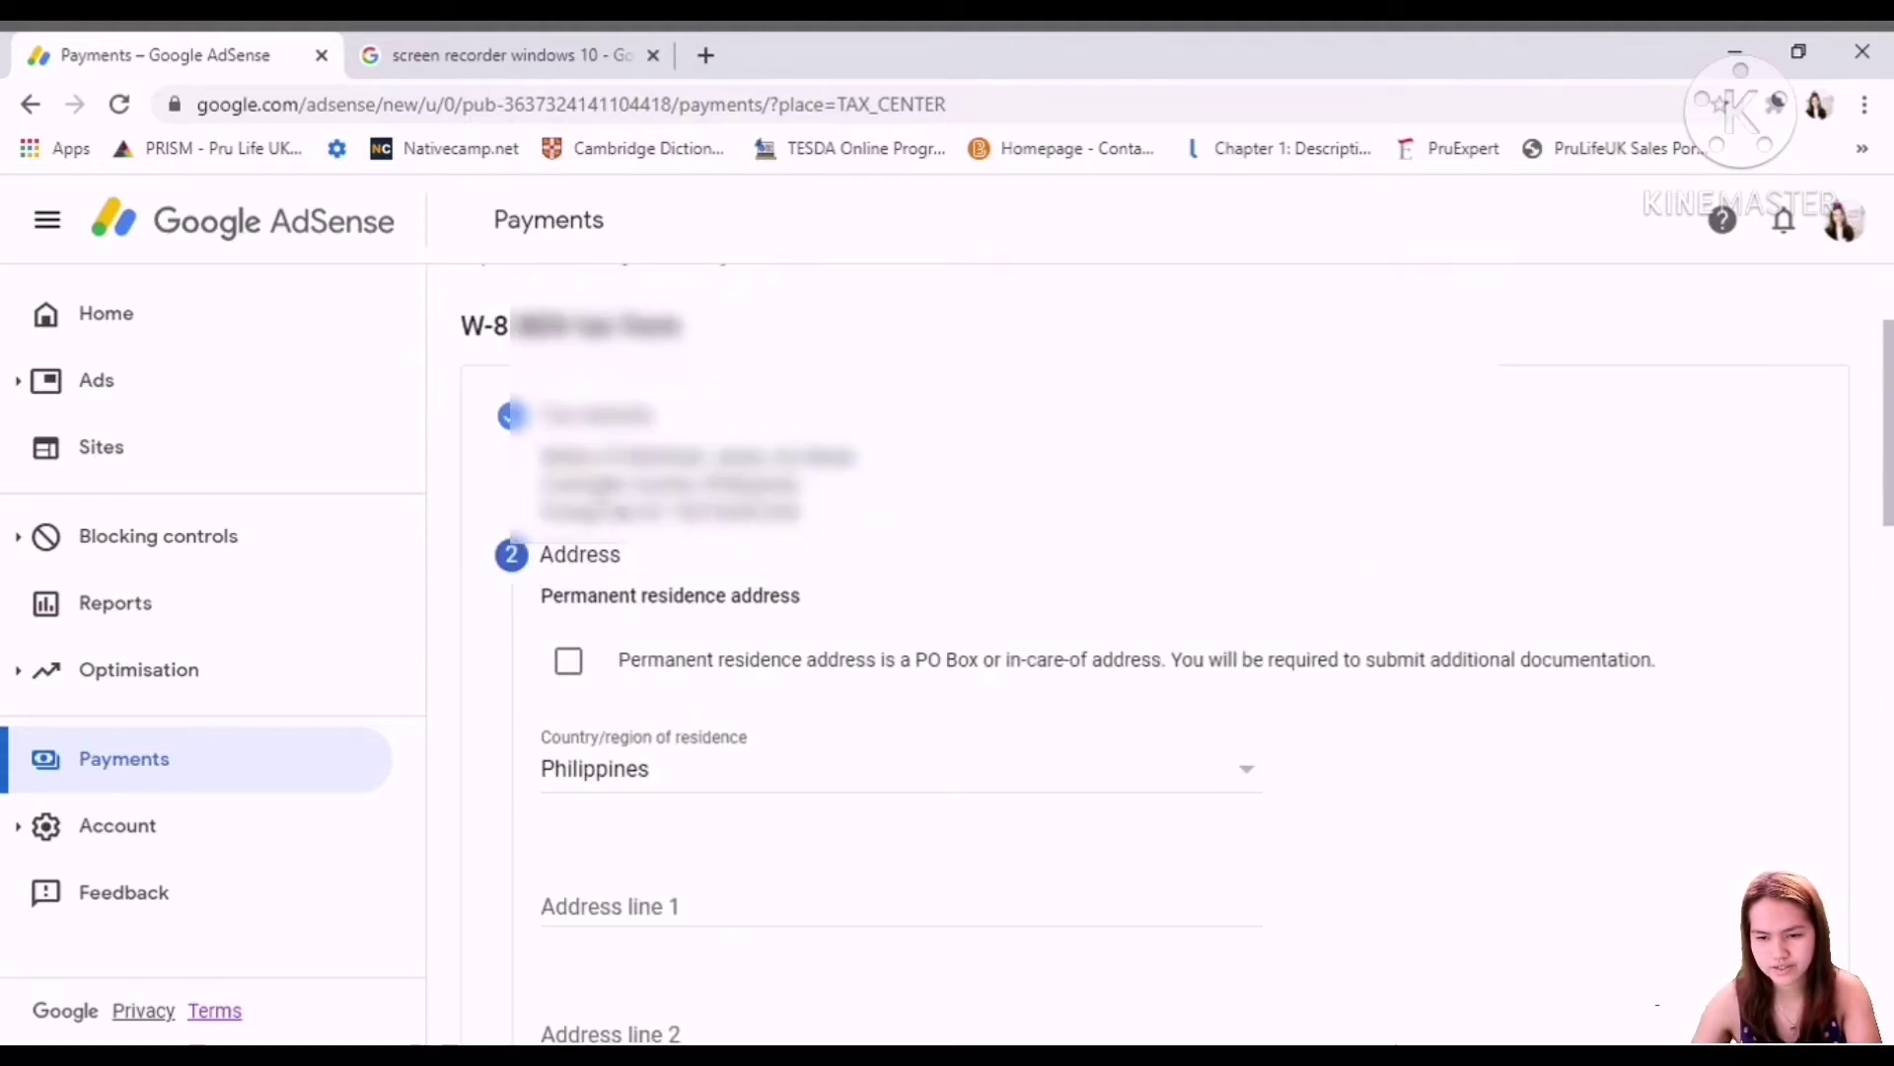
left_click(572, 664)
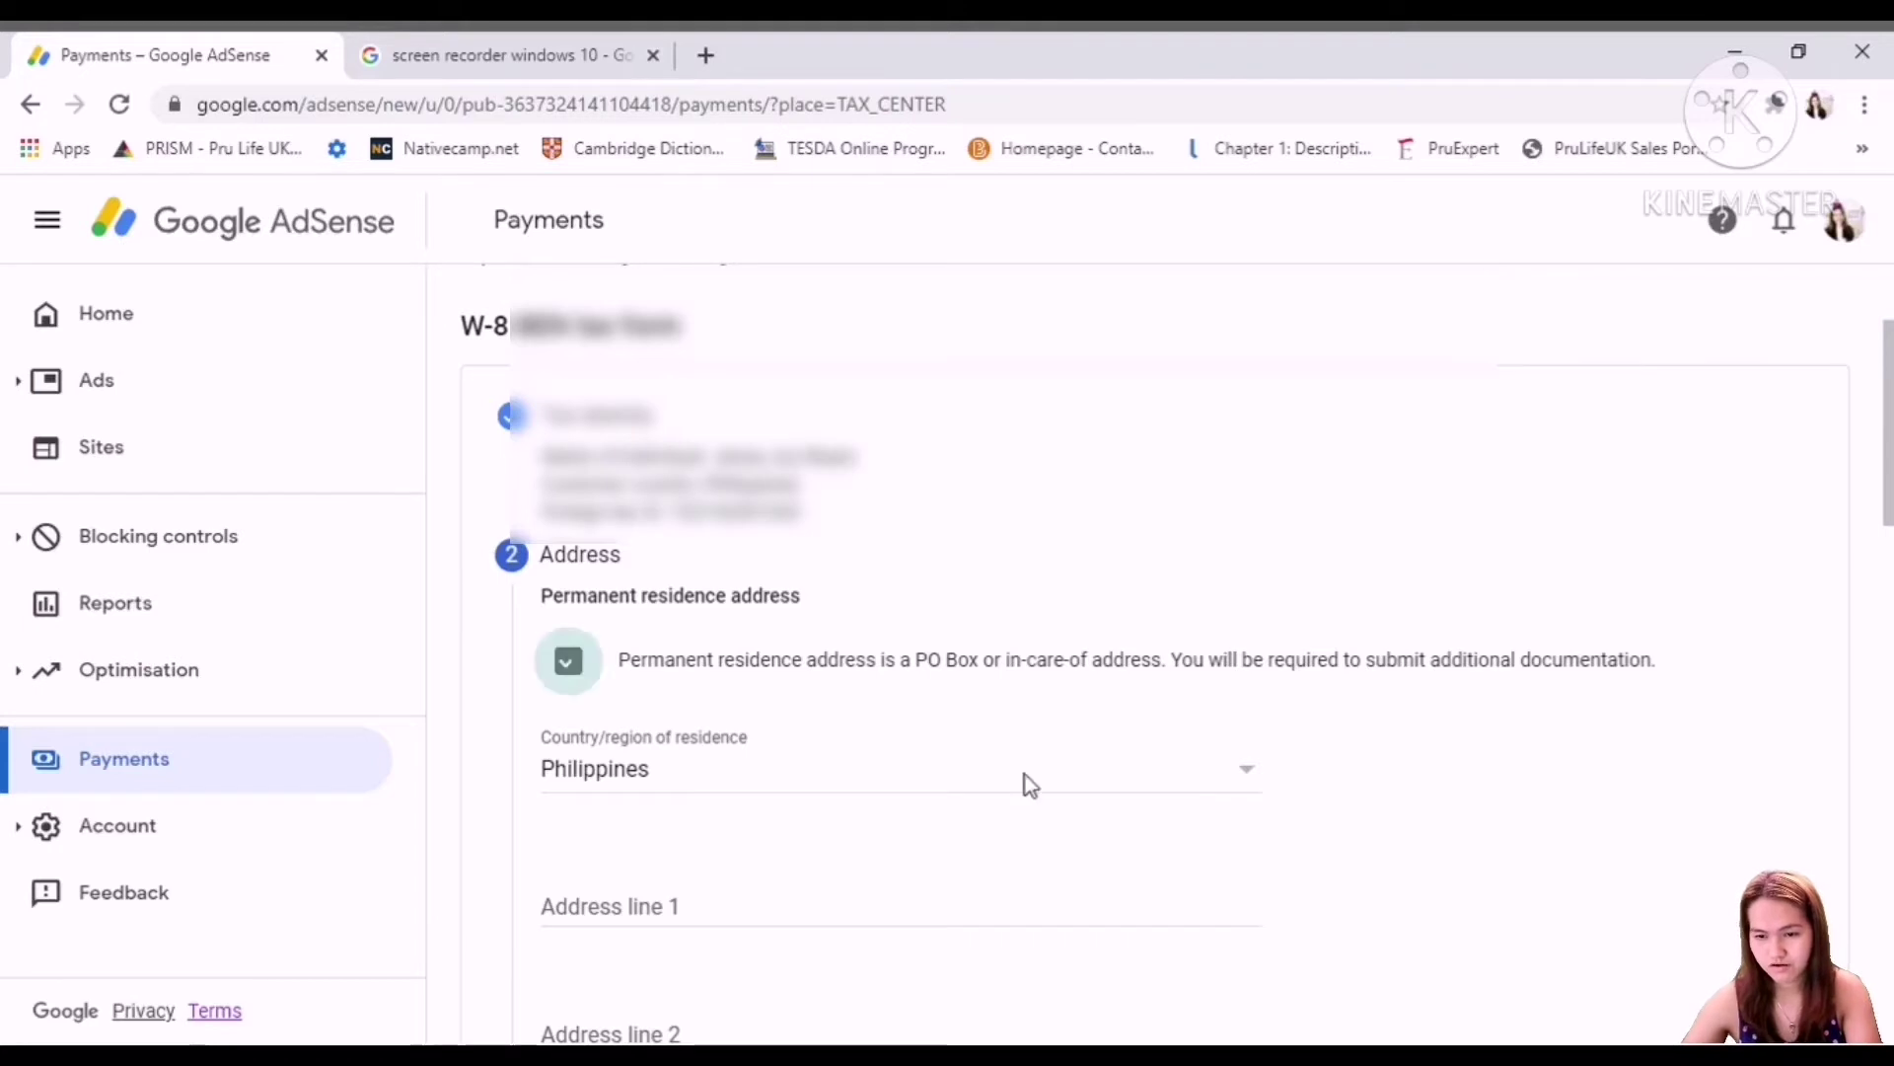
scroll(888, 804, "down", 3)
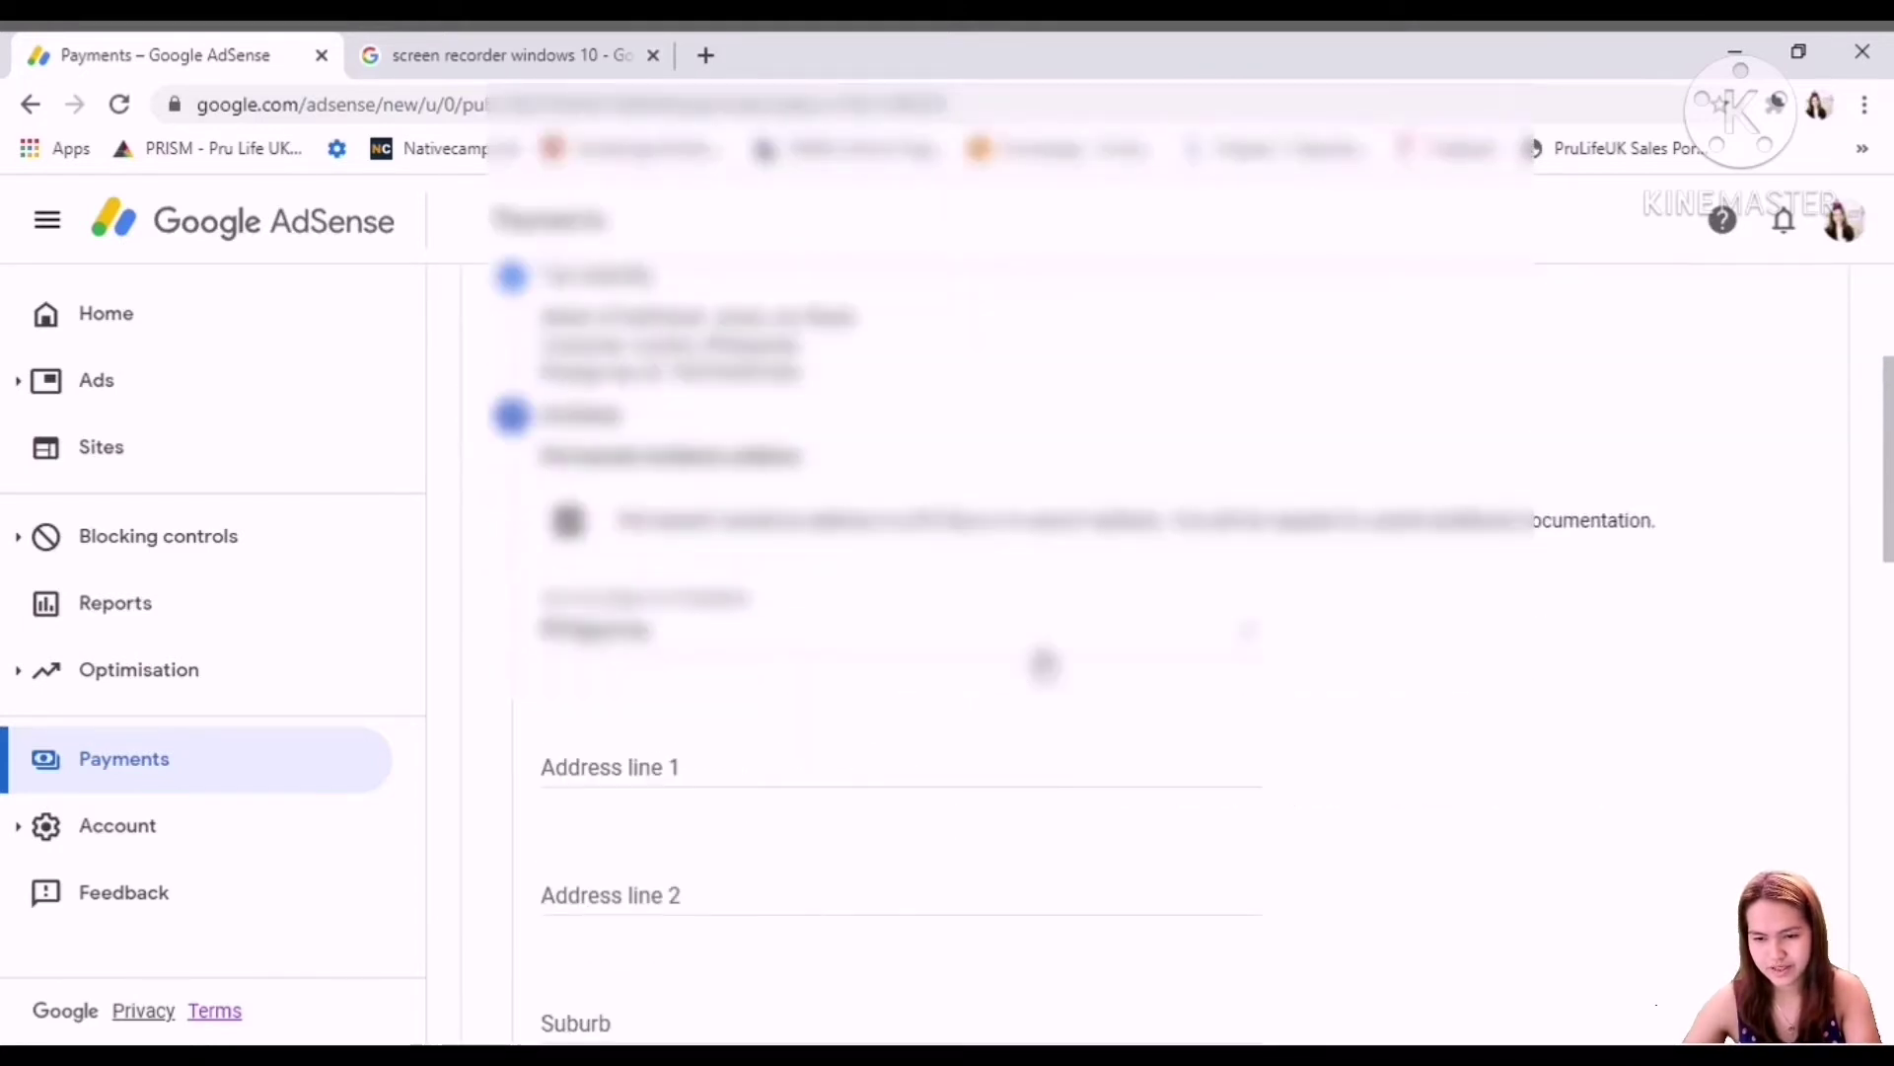
scroll(740, 479, "down", 4)
left_click(742, 373)
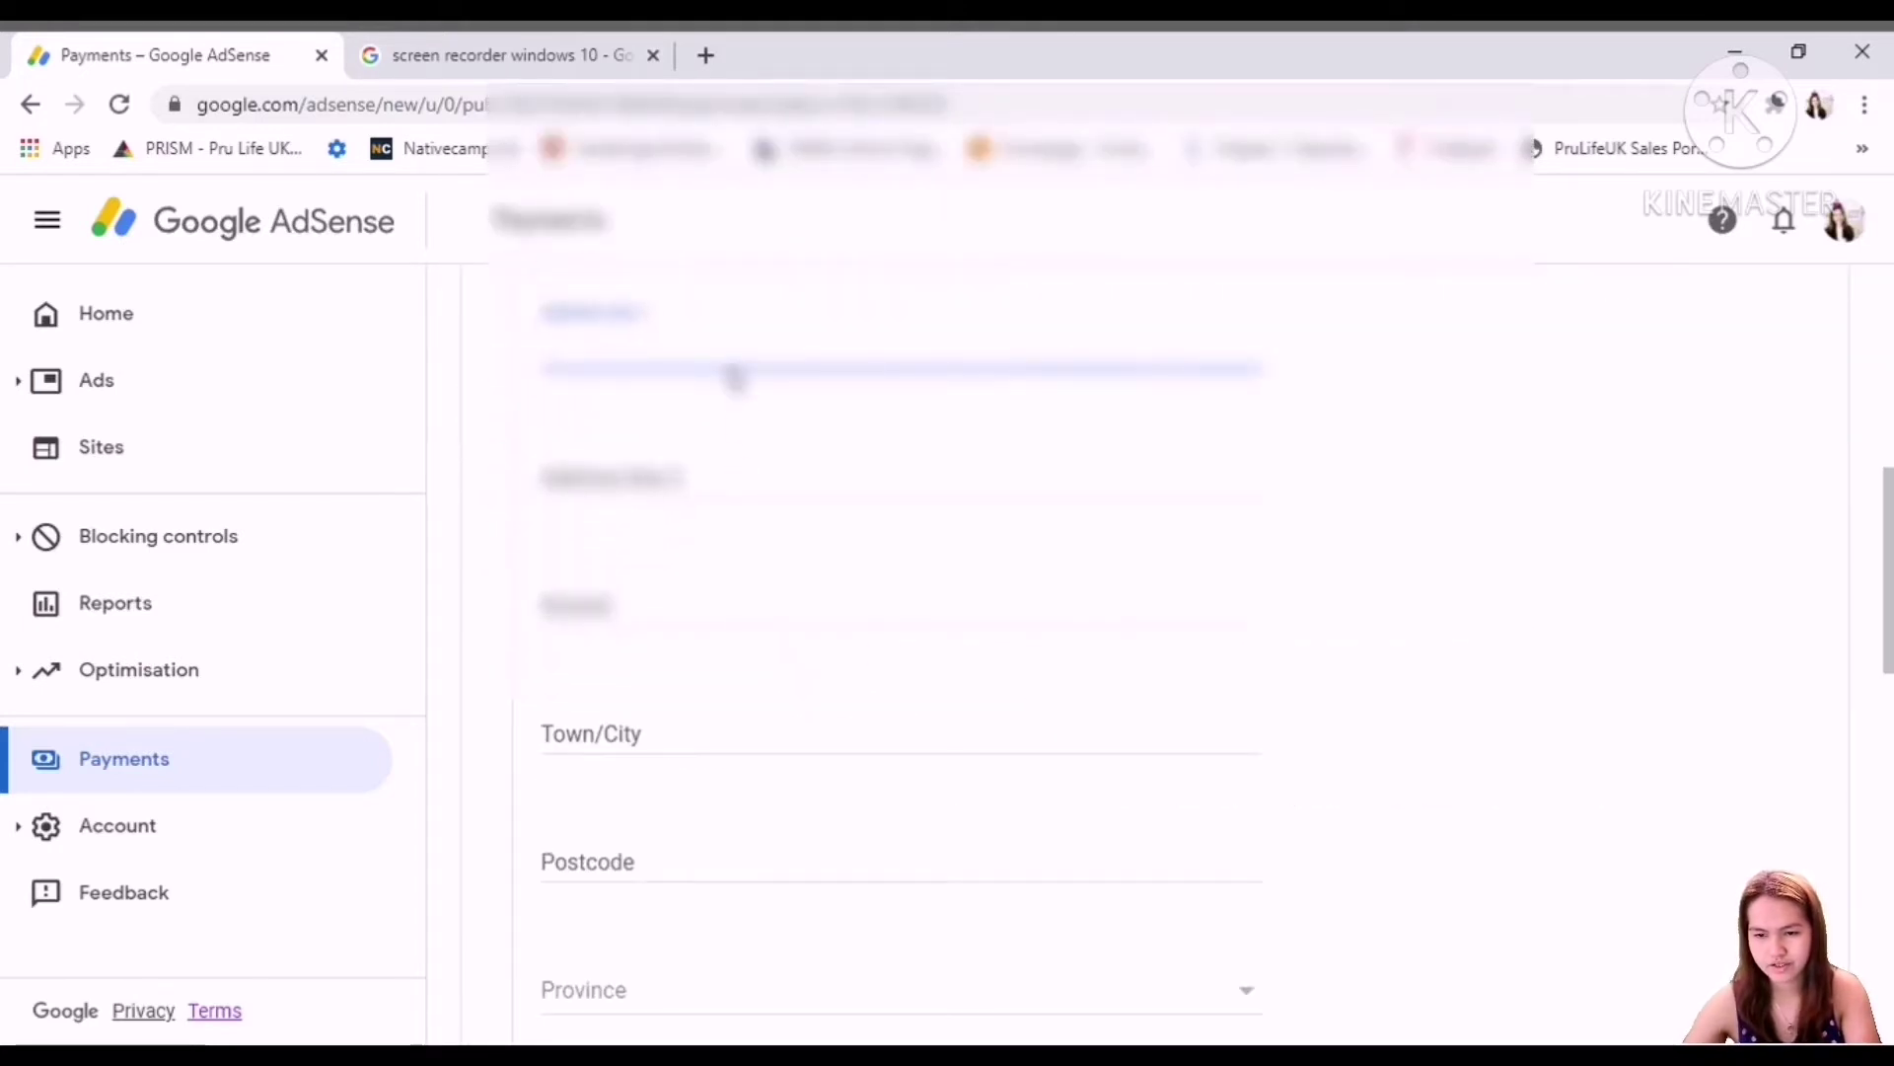
left_click(728, 418)
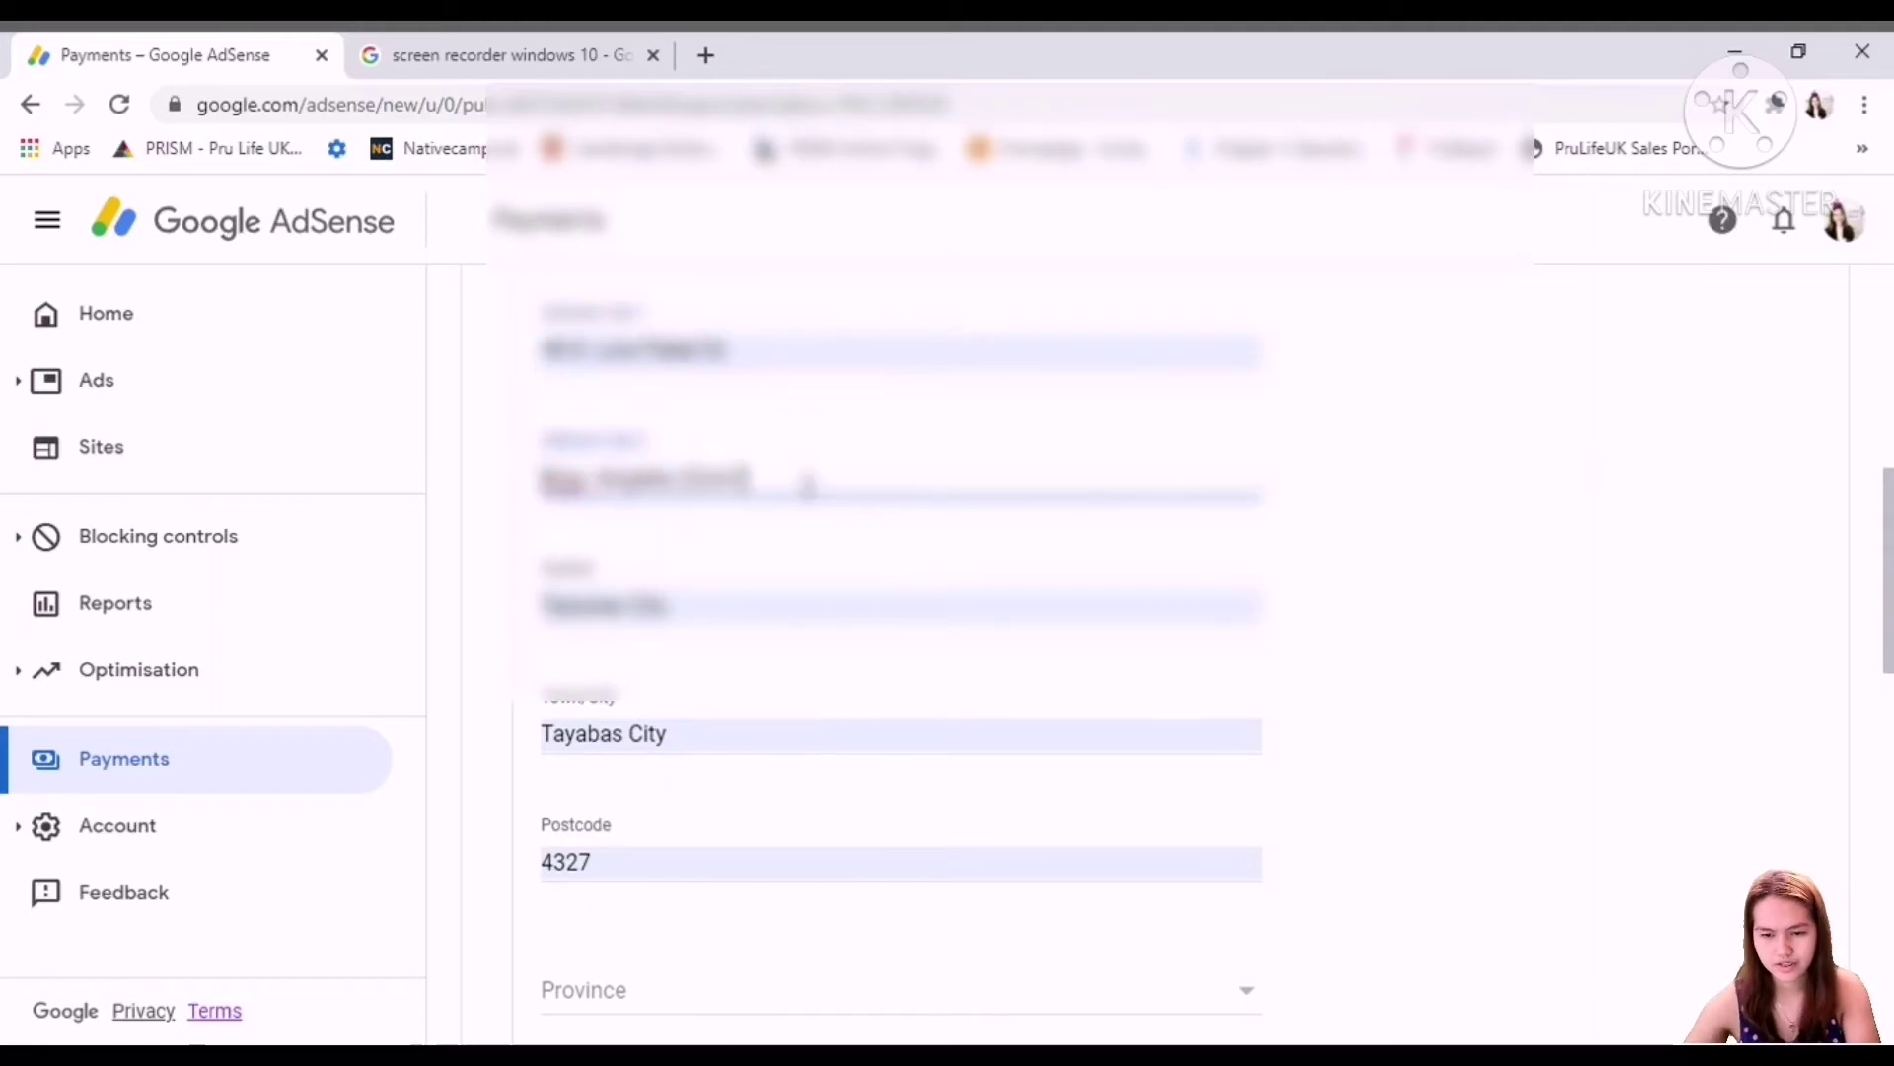
Declare the postal address the same as the permanent residence address and continue to the tax treaty section
scroll(799, 489, "down", 5)
scroll(790, 490, "up", 4)
scroll(770, 508, "down", 2)
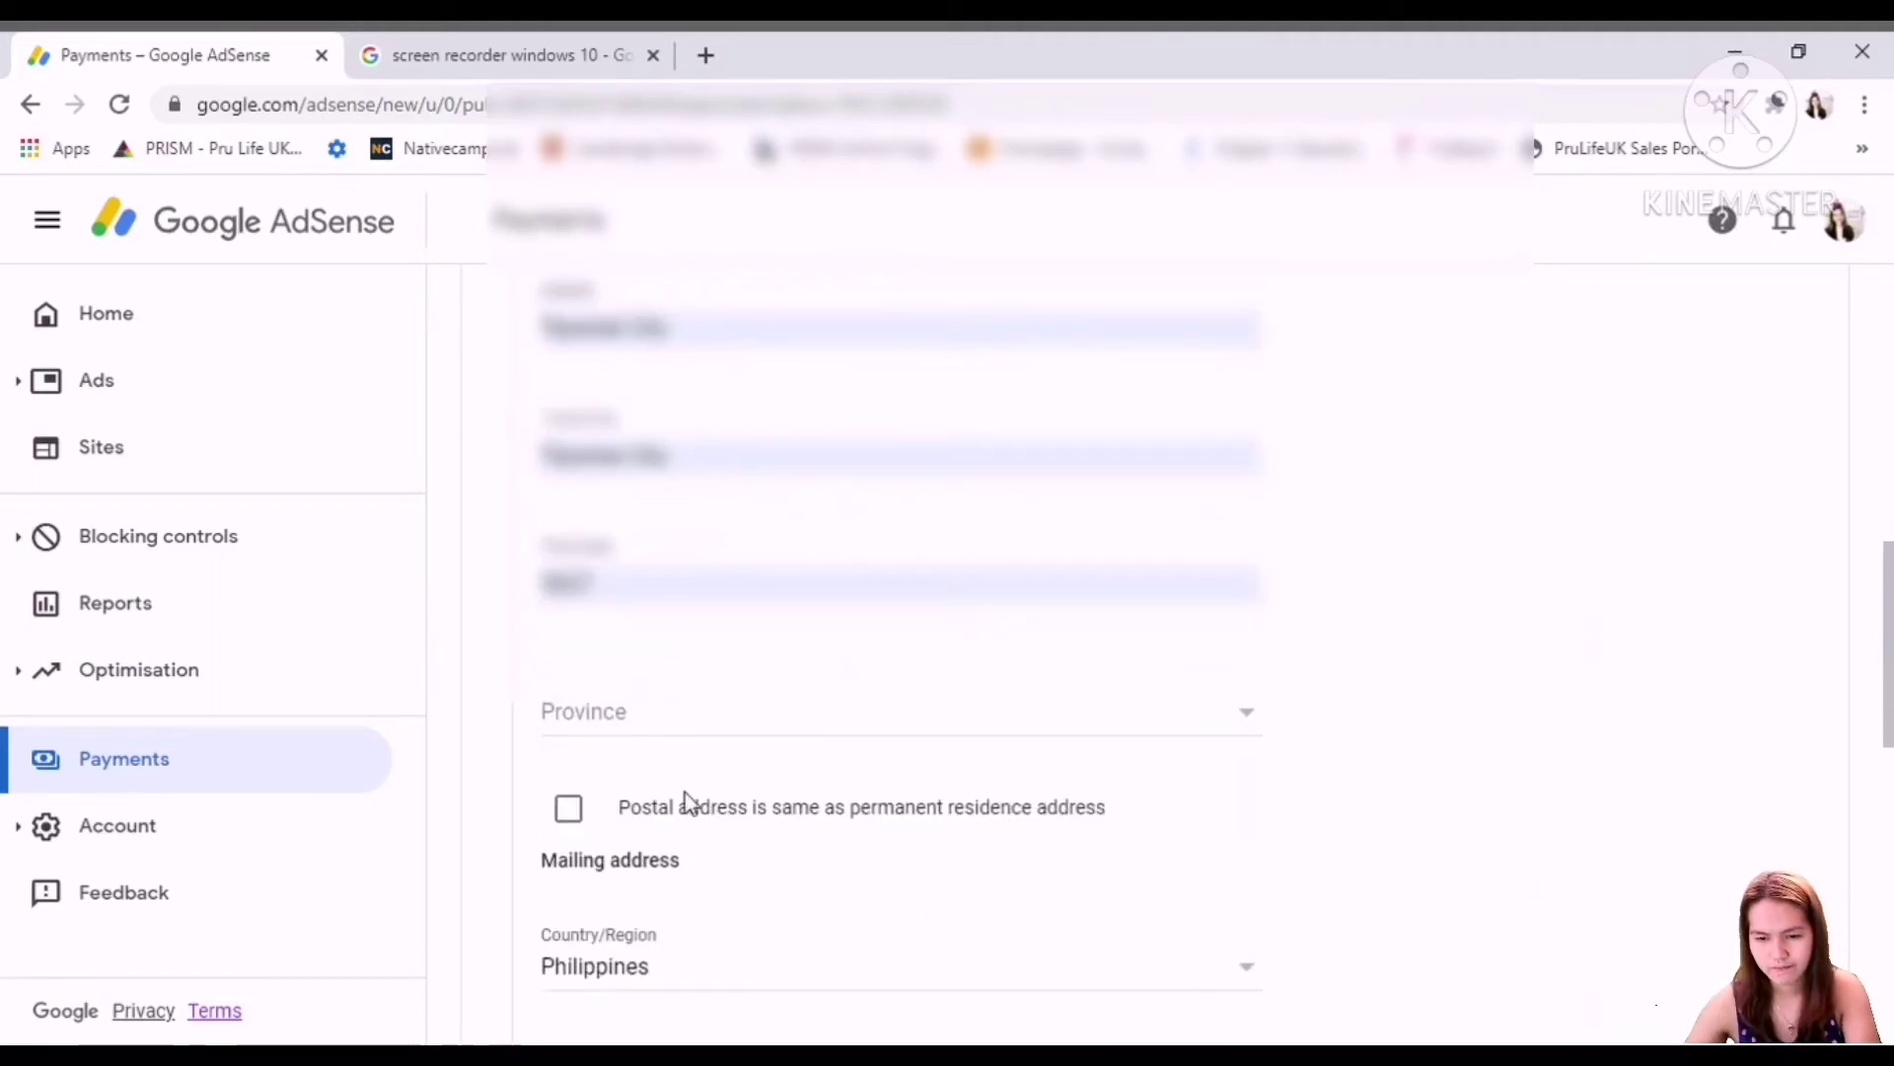
left_click(572, 815)
left_click(758, 746)
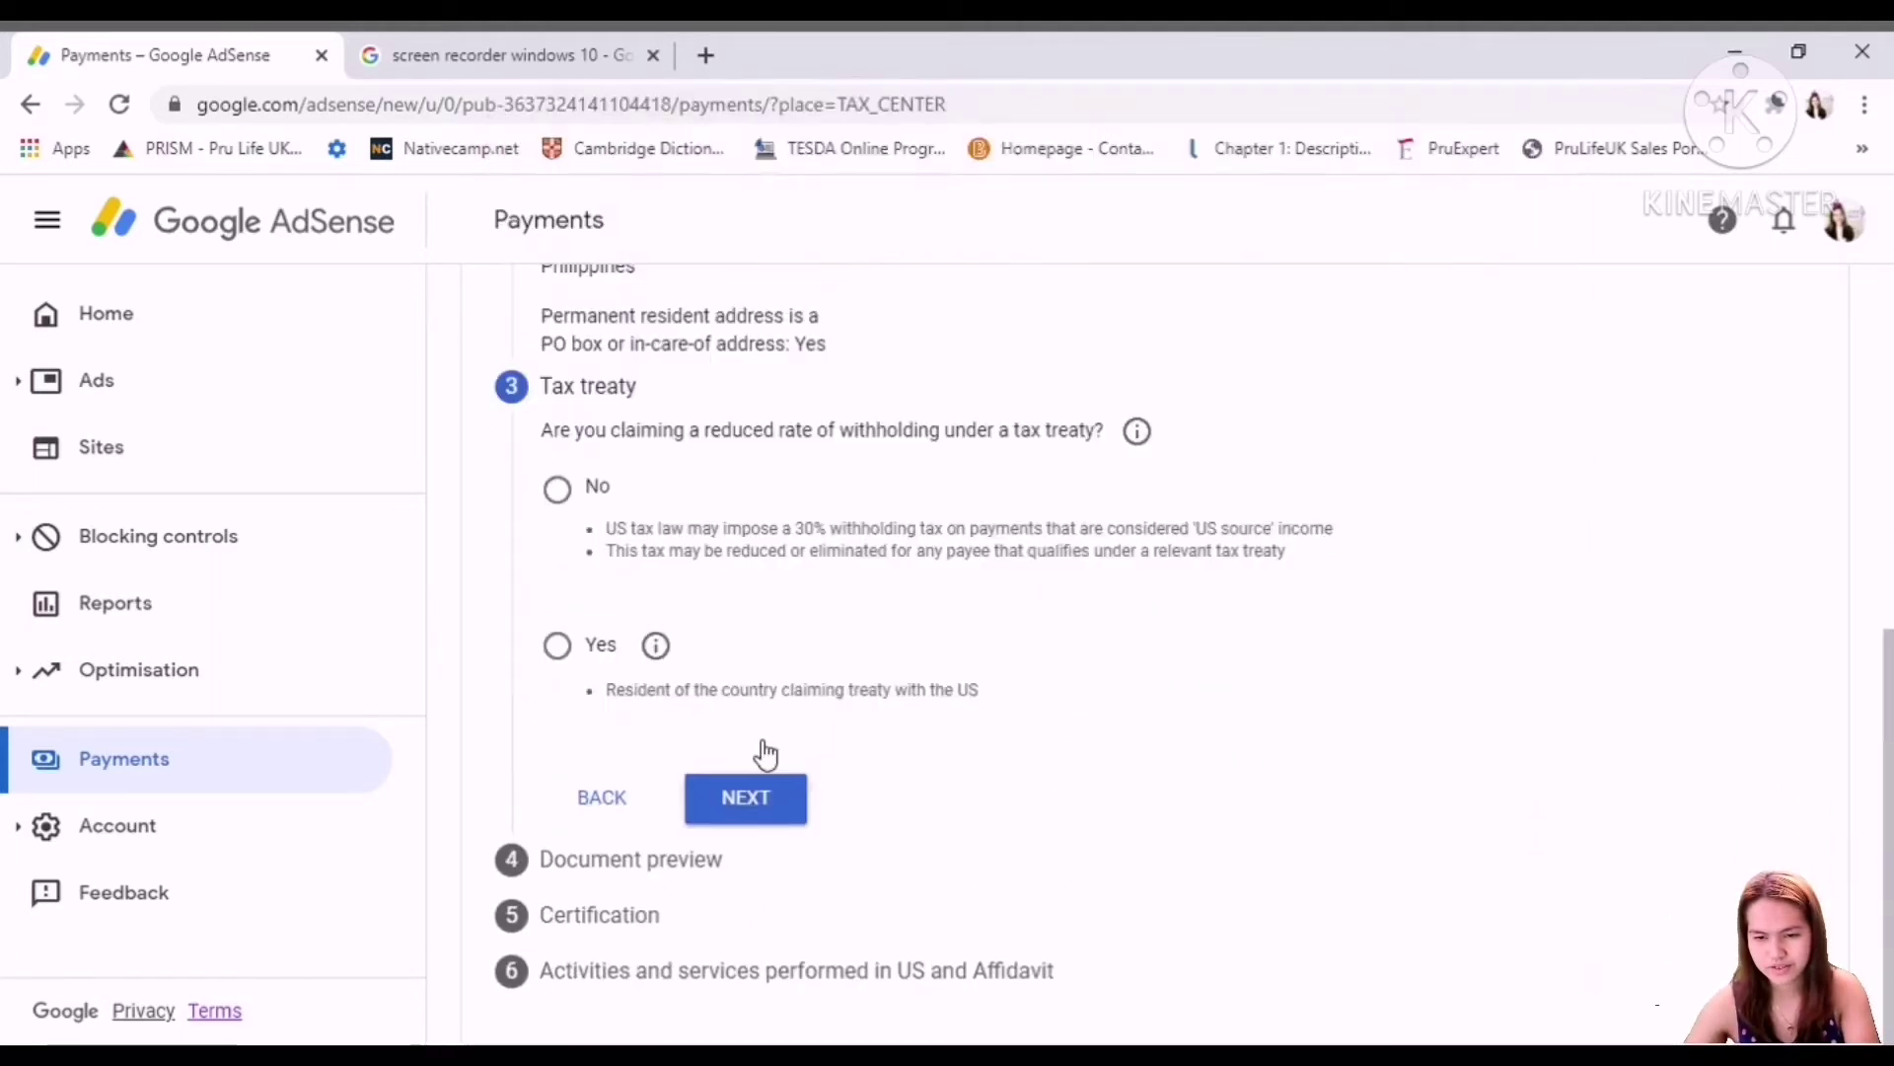
Answer Yes to claiming a reduced rate of withholding under a tax treaty
scroll(592, 691, "up", 3)
scroll(622, 629, "down", 3)
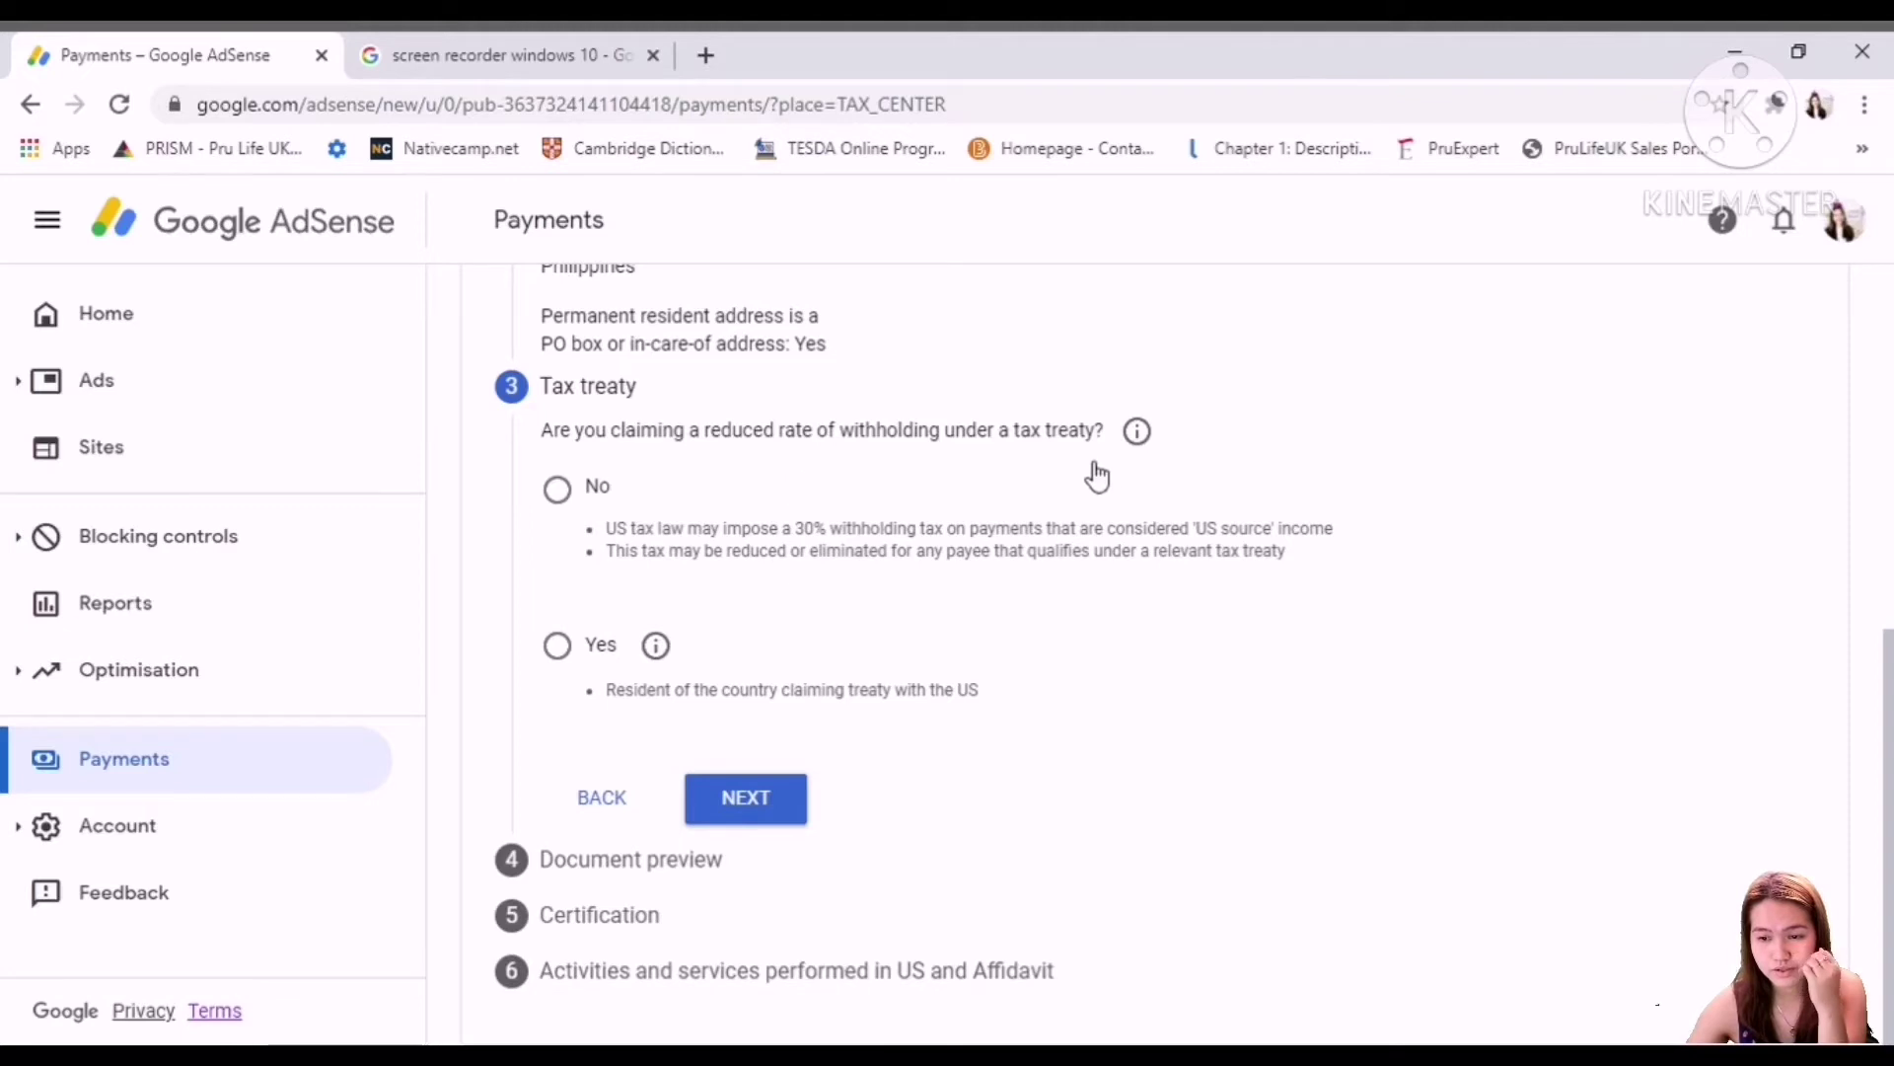
left_click(569, 644)
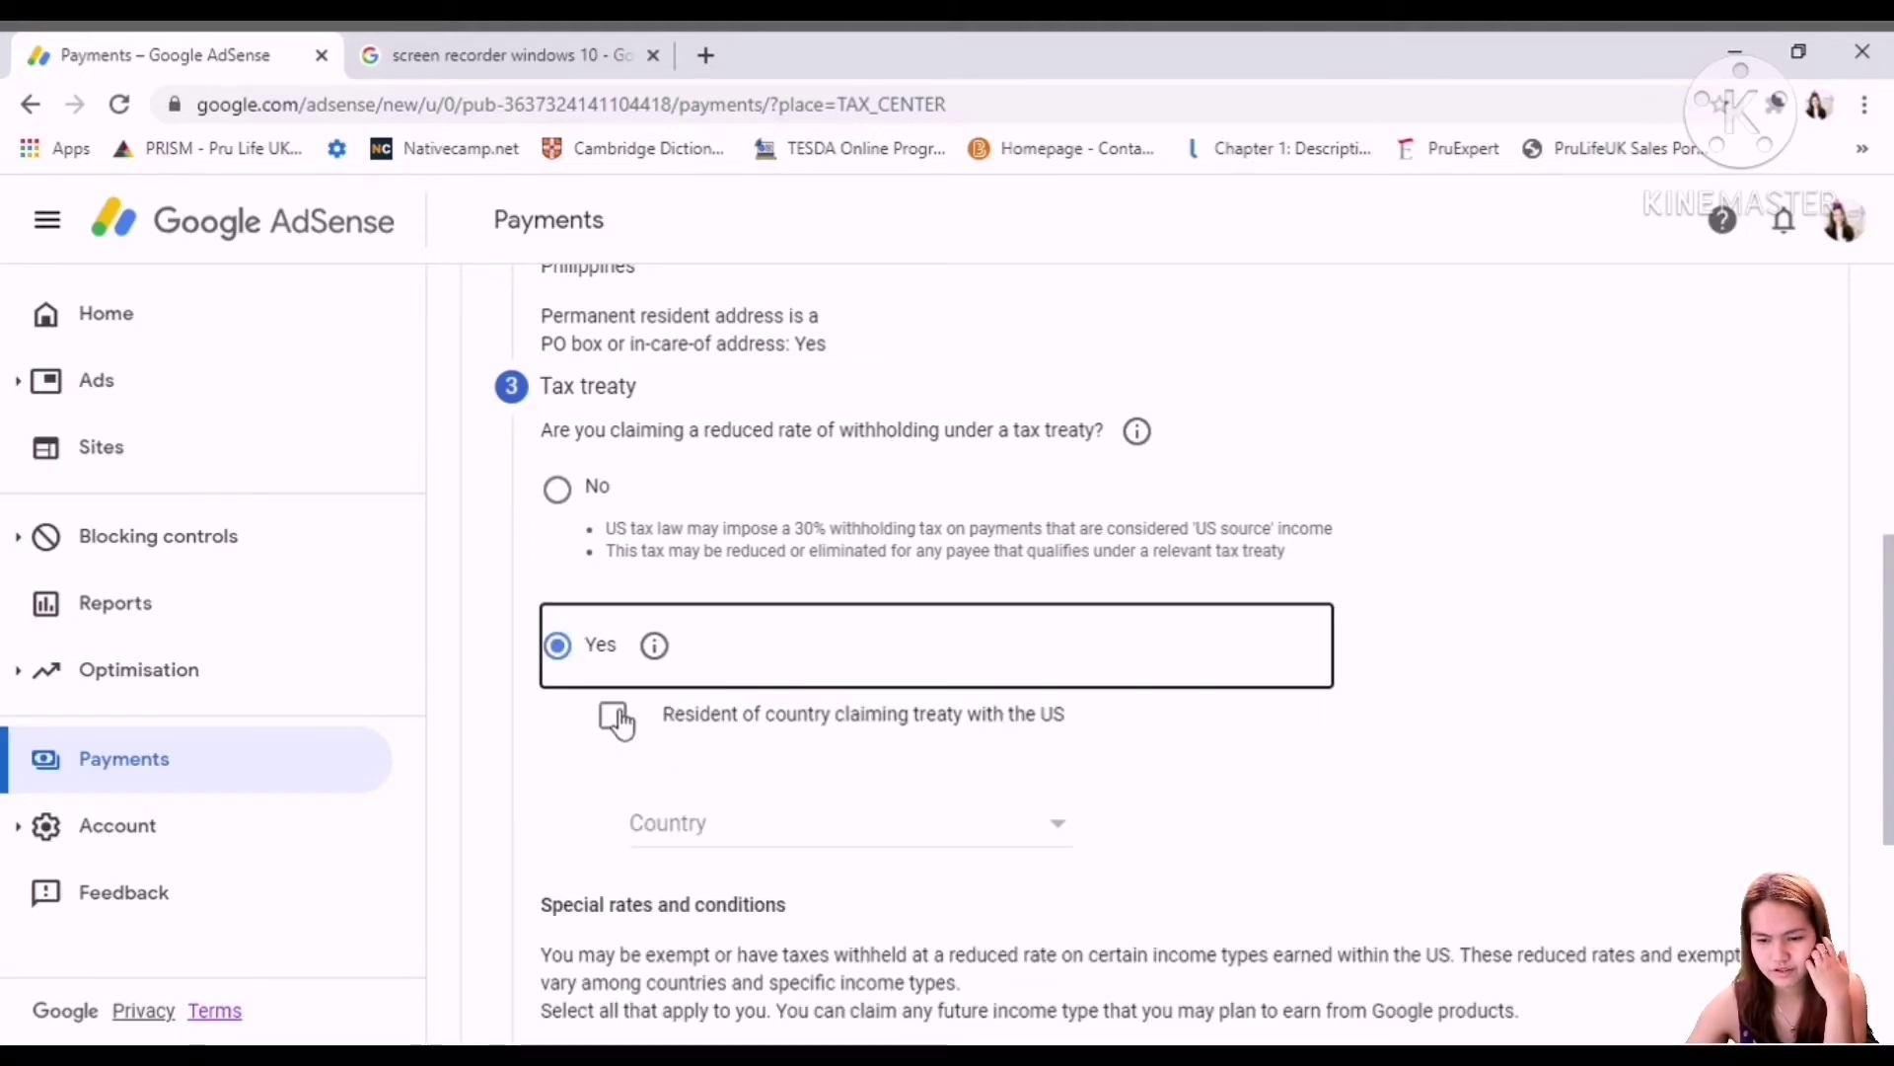
Declare residency in a country claiming a treaty with the US and choose Philippines as the country
left_click(616, 717)
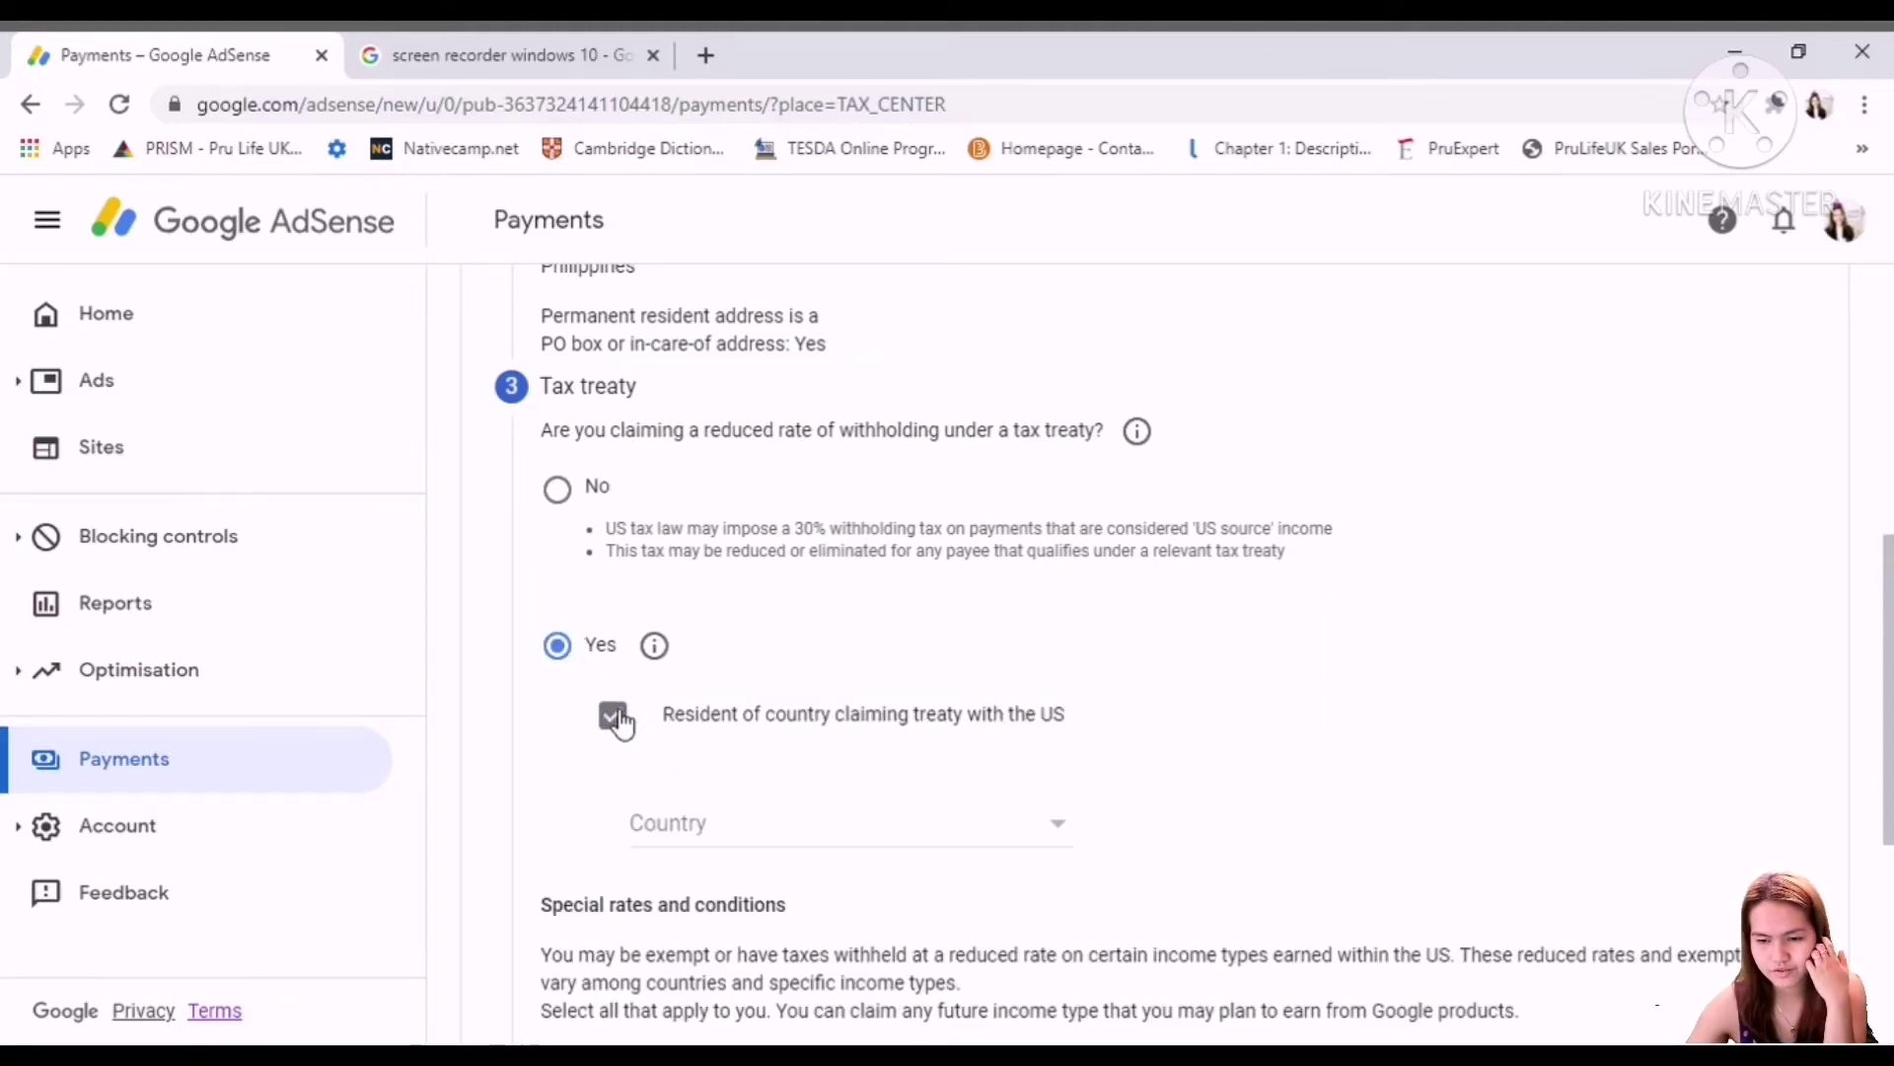
left_click(1069, 834)
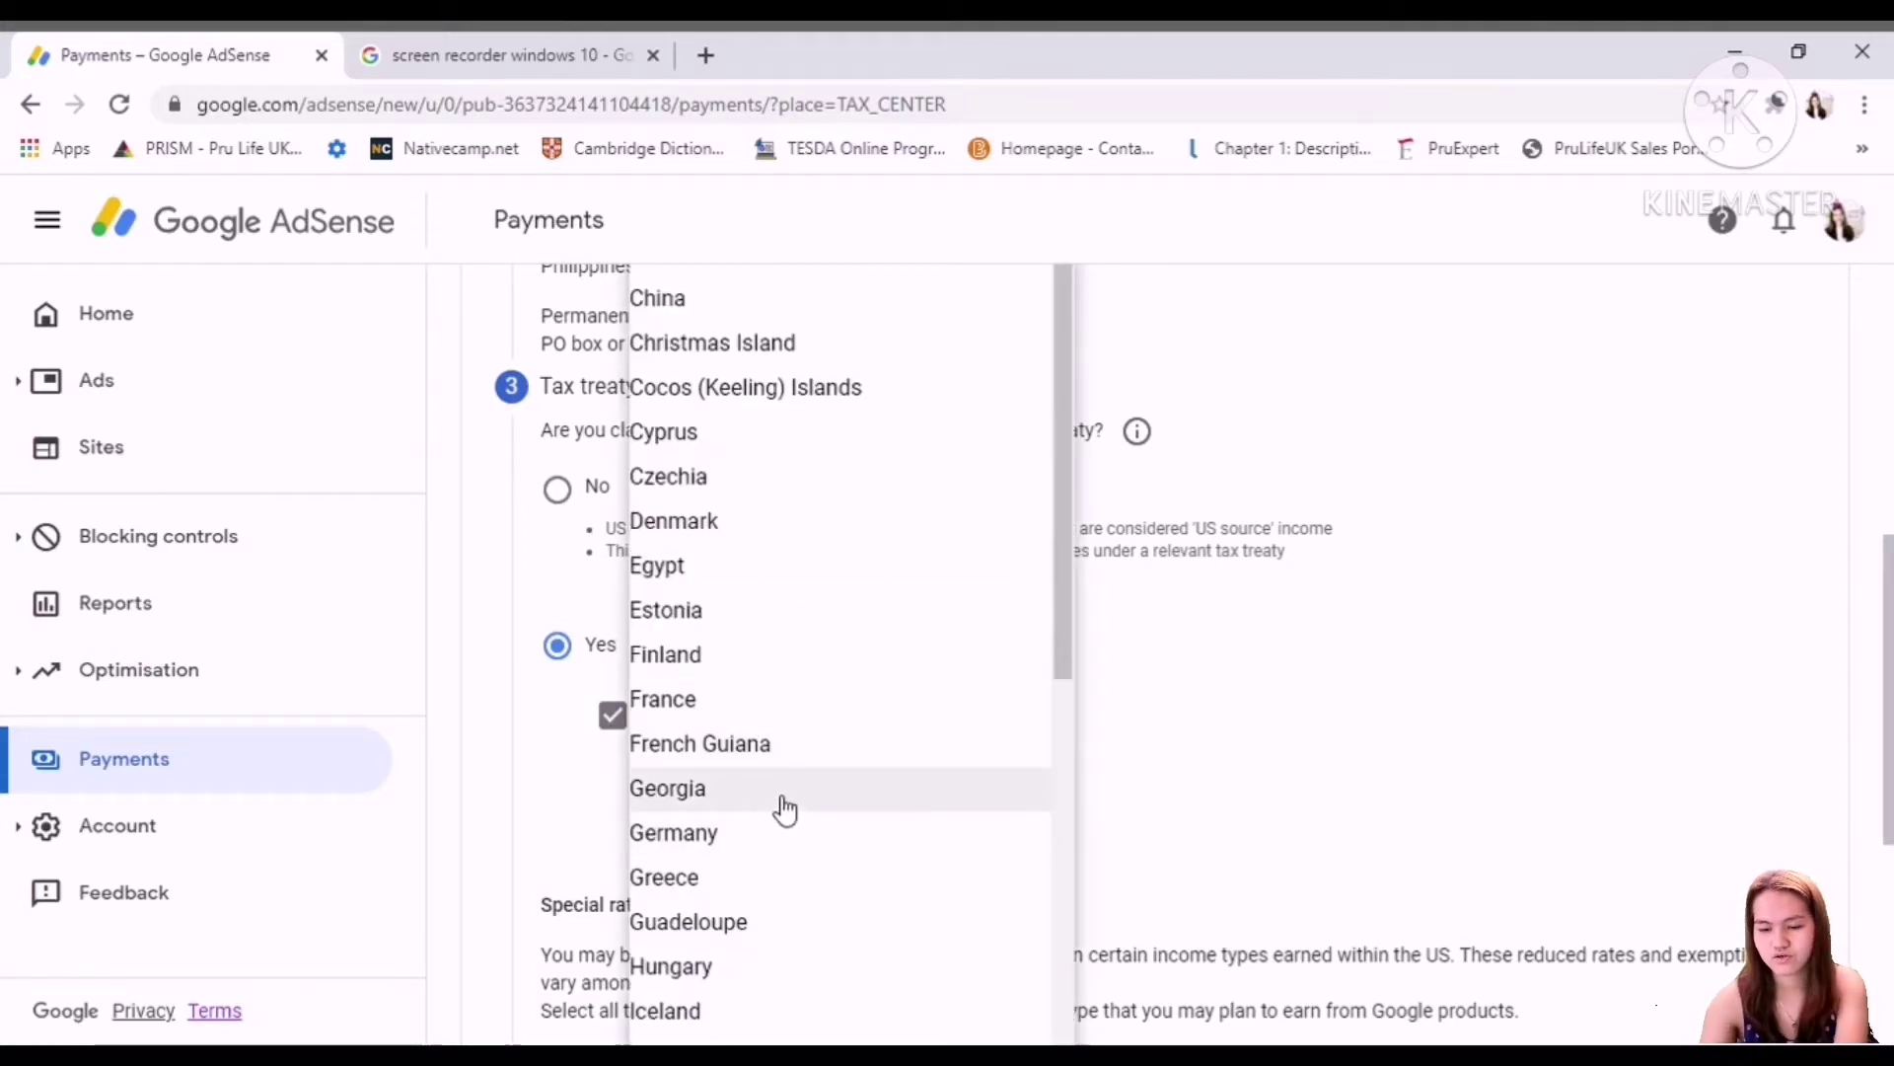
scroll(785, 809, "down", 10)
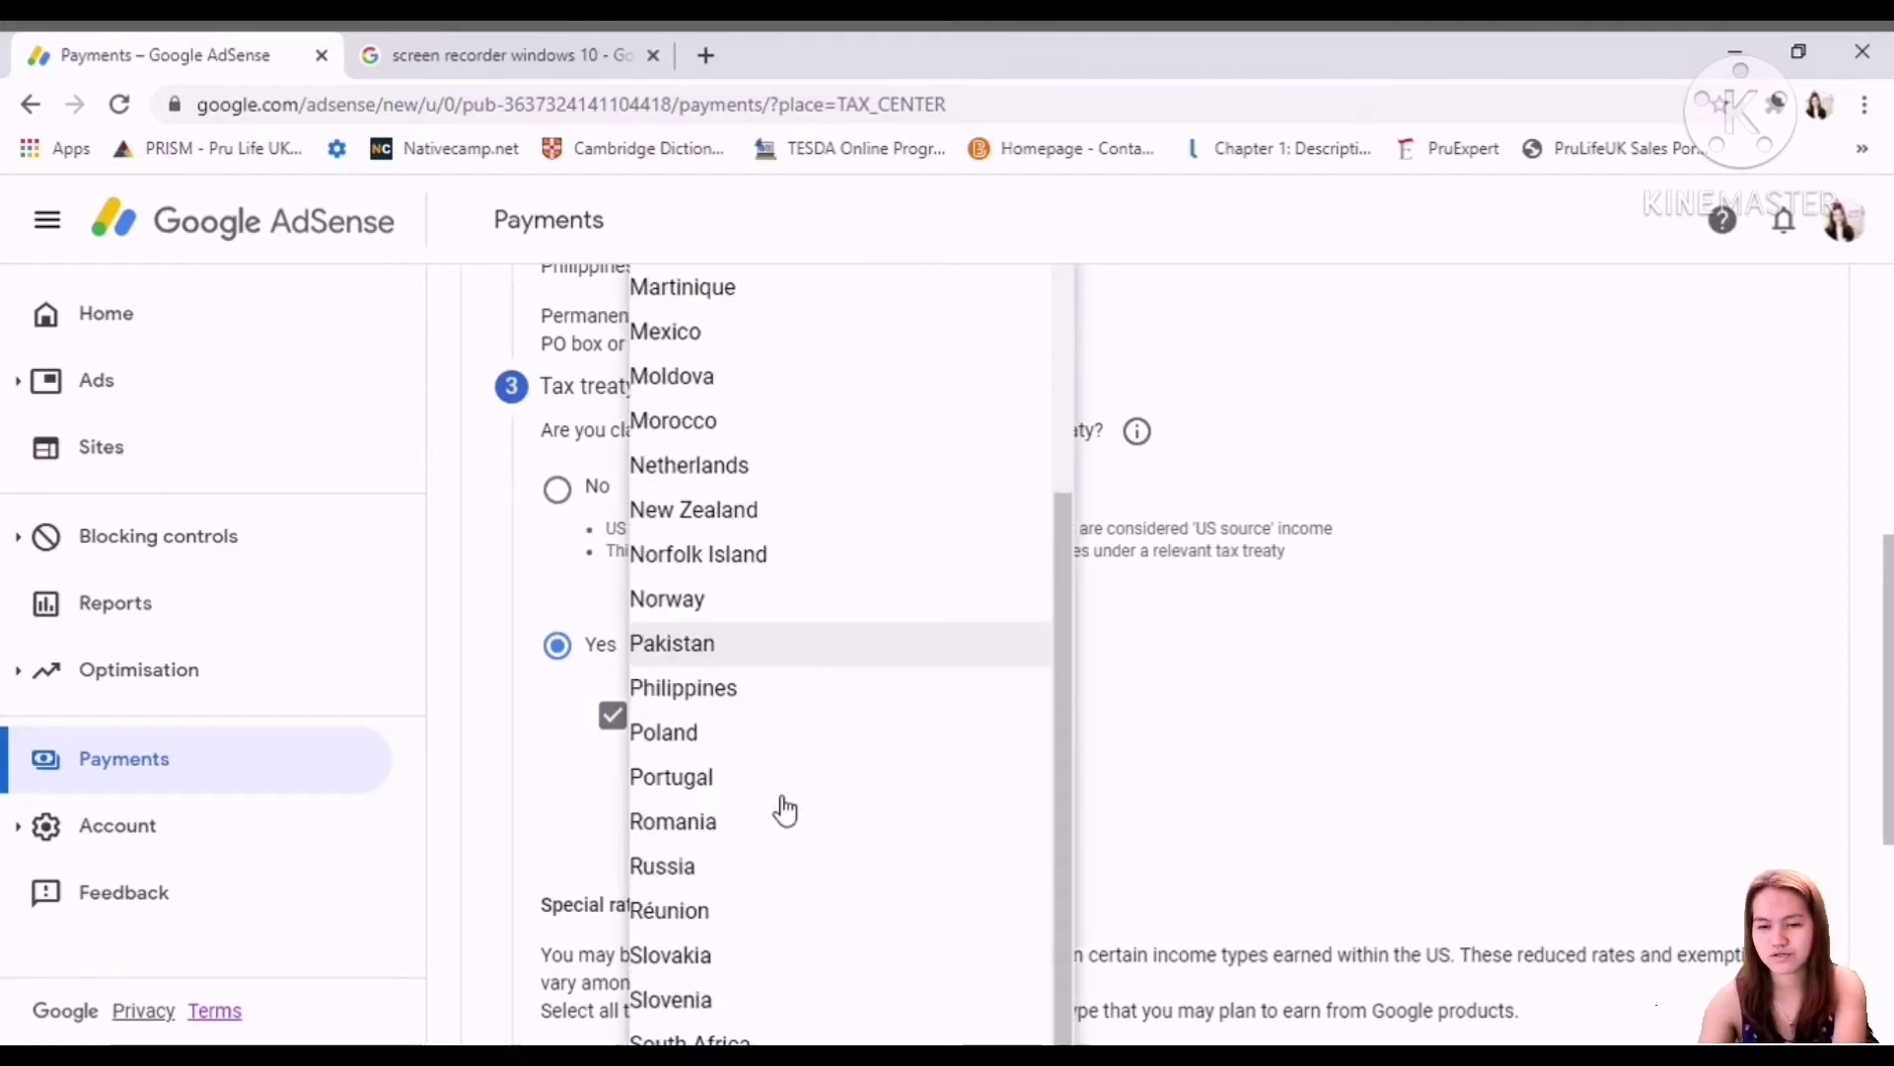
left_click(847, 708)
scroll(1519, 799, "down", 1)
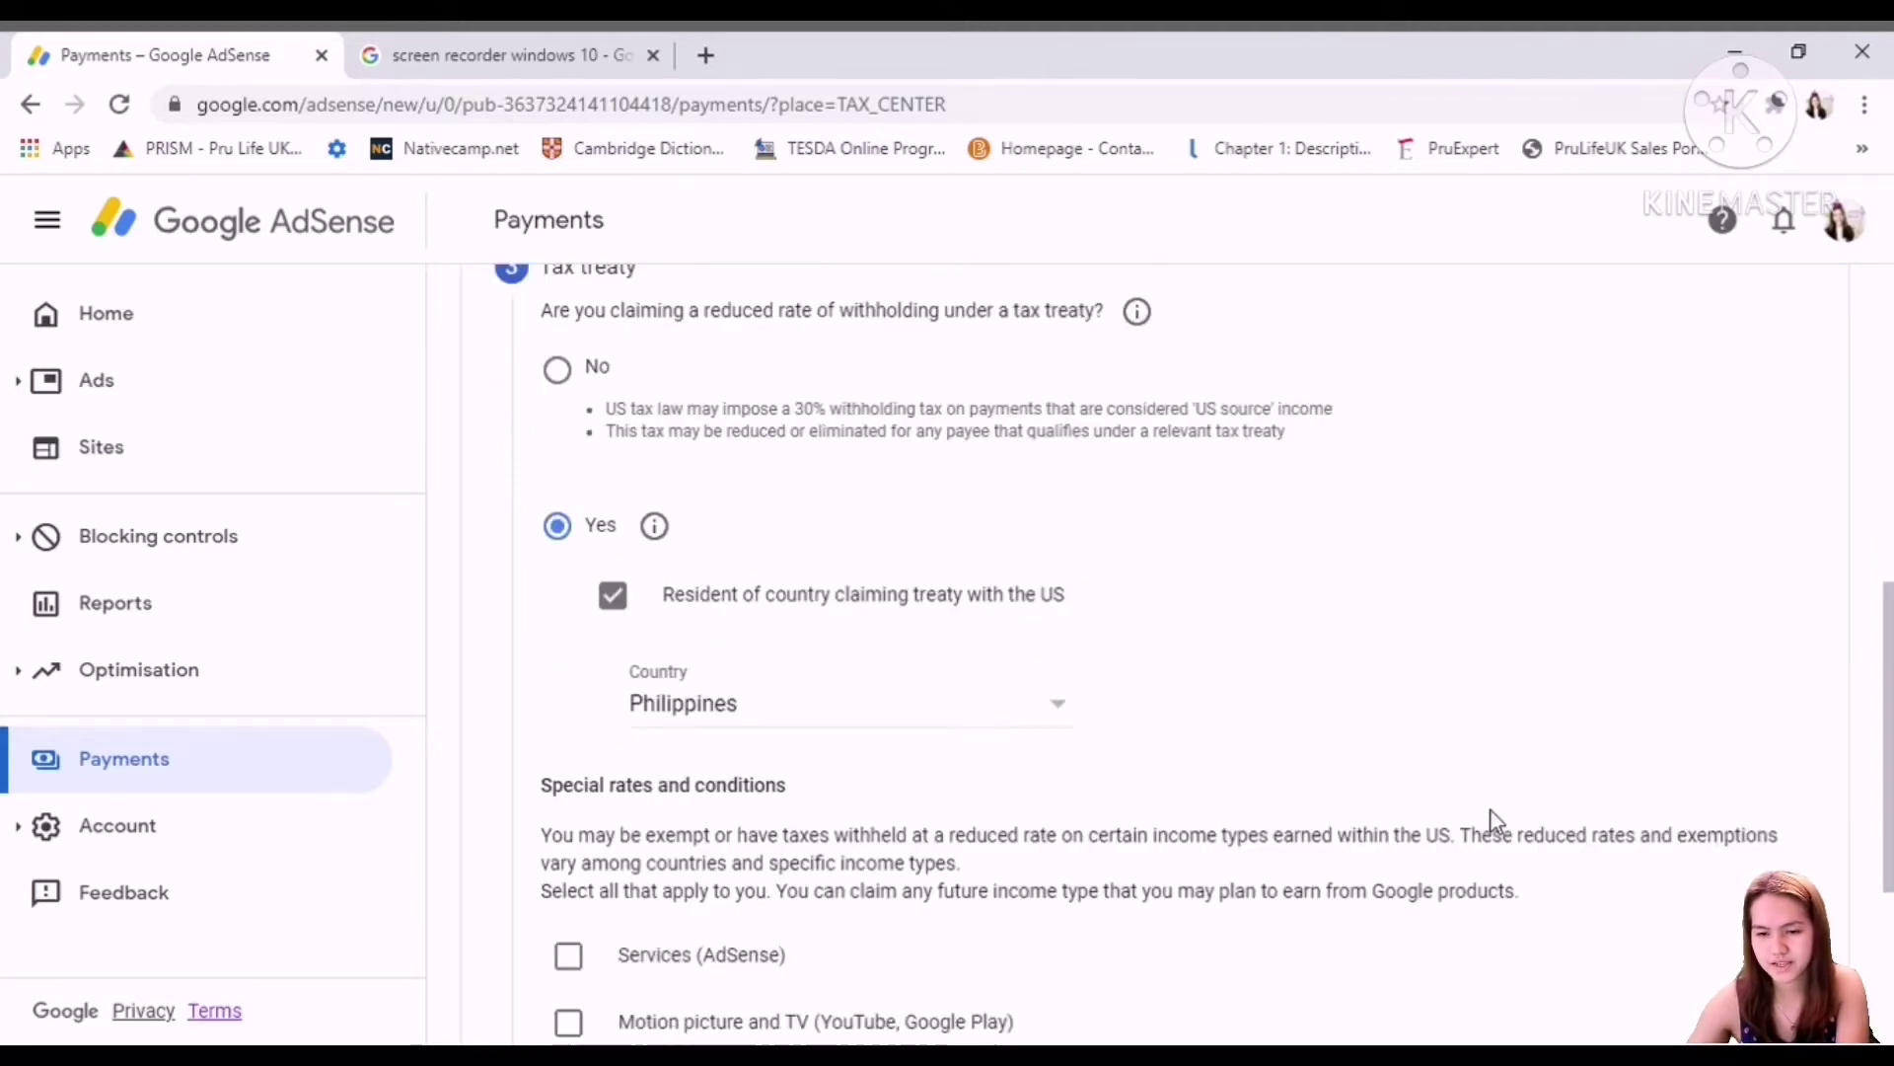
Claim Services (AdSense) under Article 8 and paragraph 1 at 0% (reduced rate), and certify that the treaty terms are met
scroll(1493, 819, "down", 4)
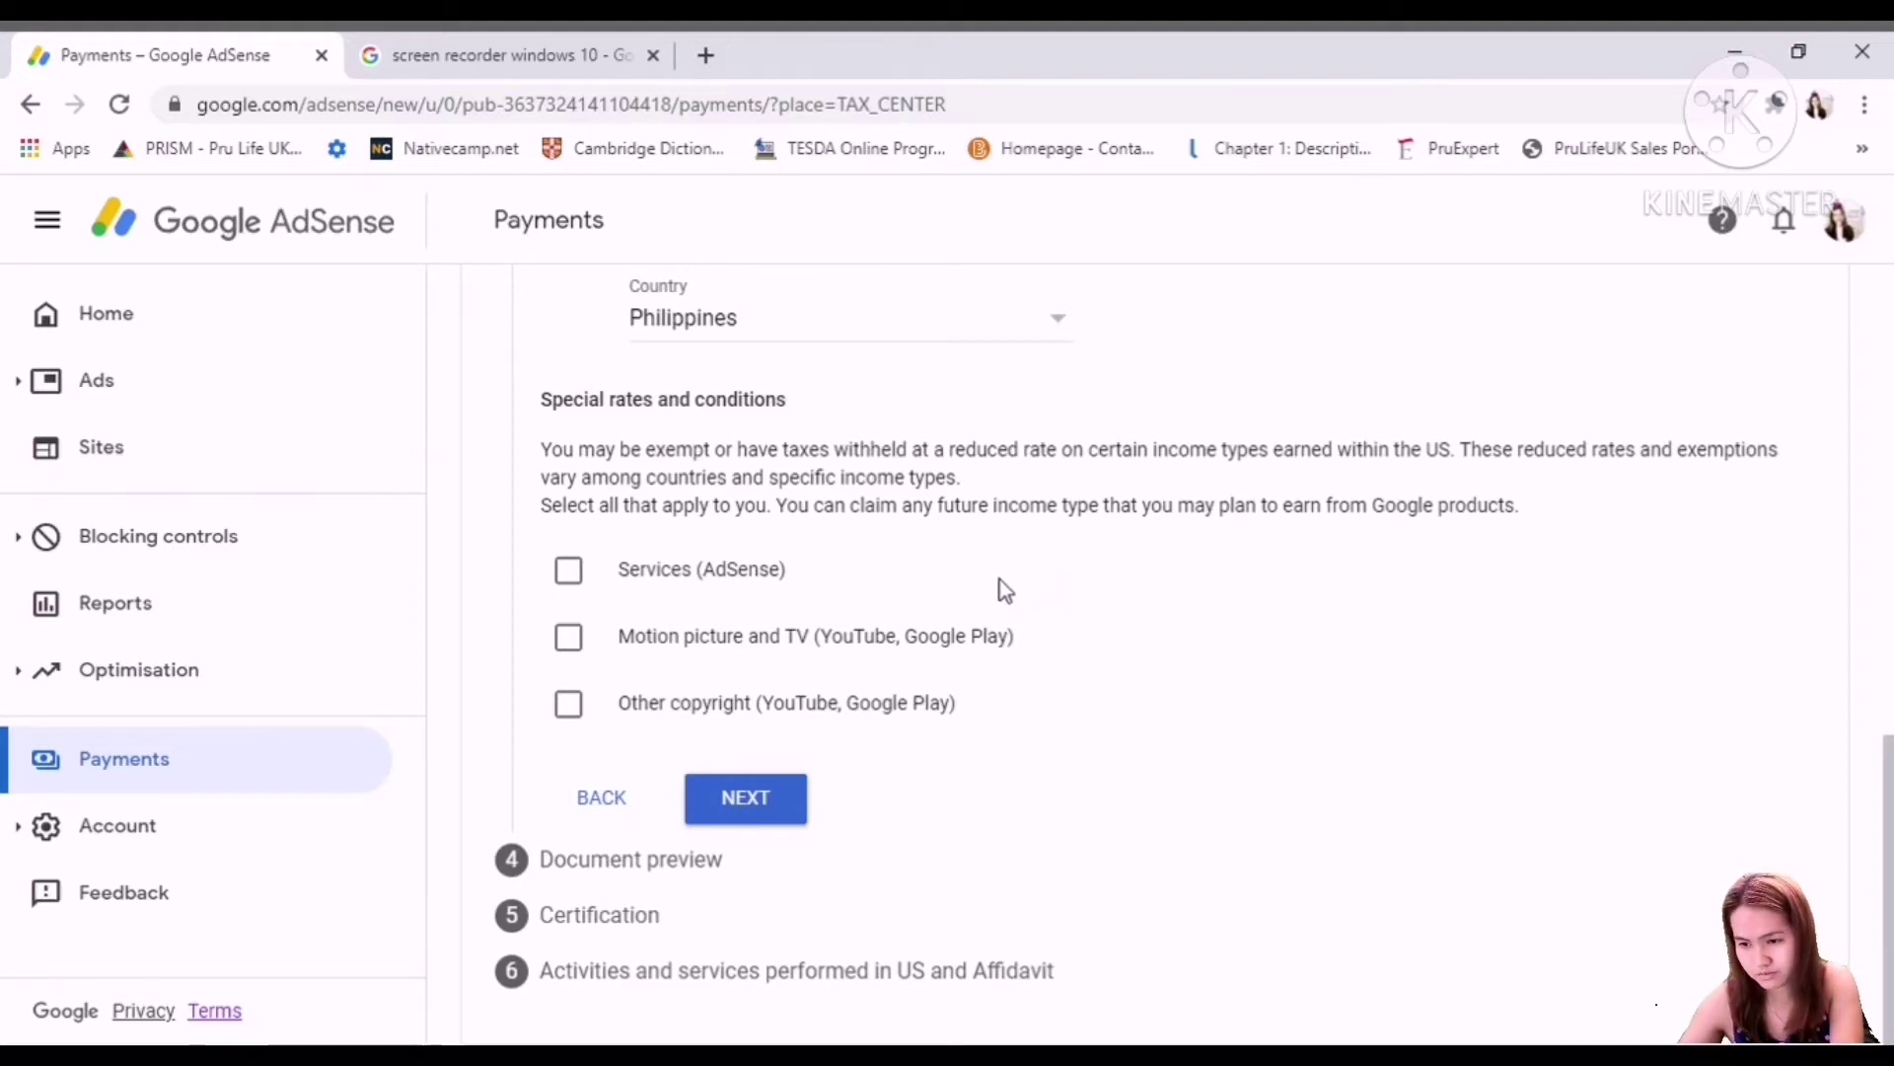
left_click(580, 582)
left_click(778, 686)
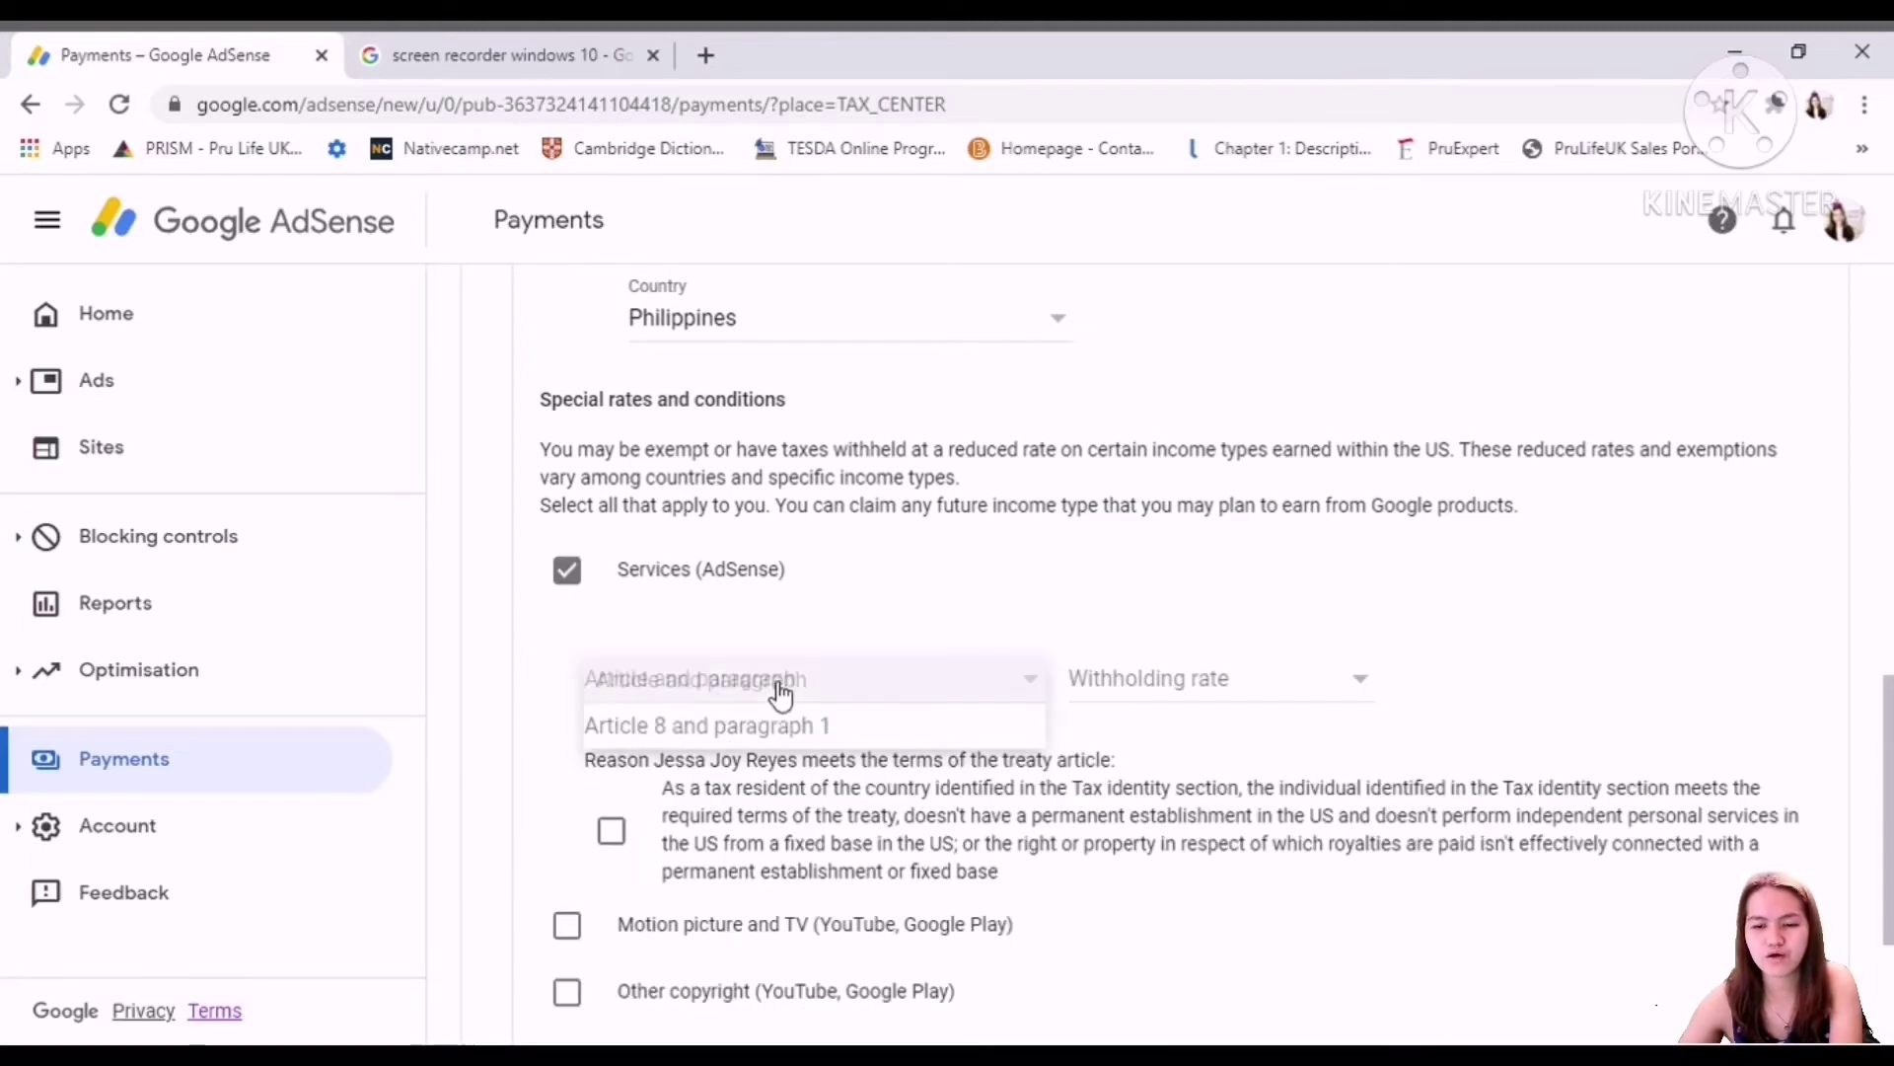
left_click(908, 745)
left_click(1281, 688)
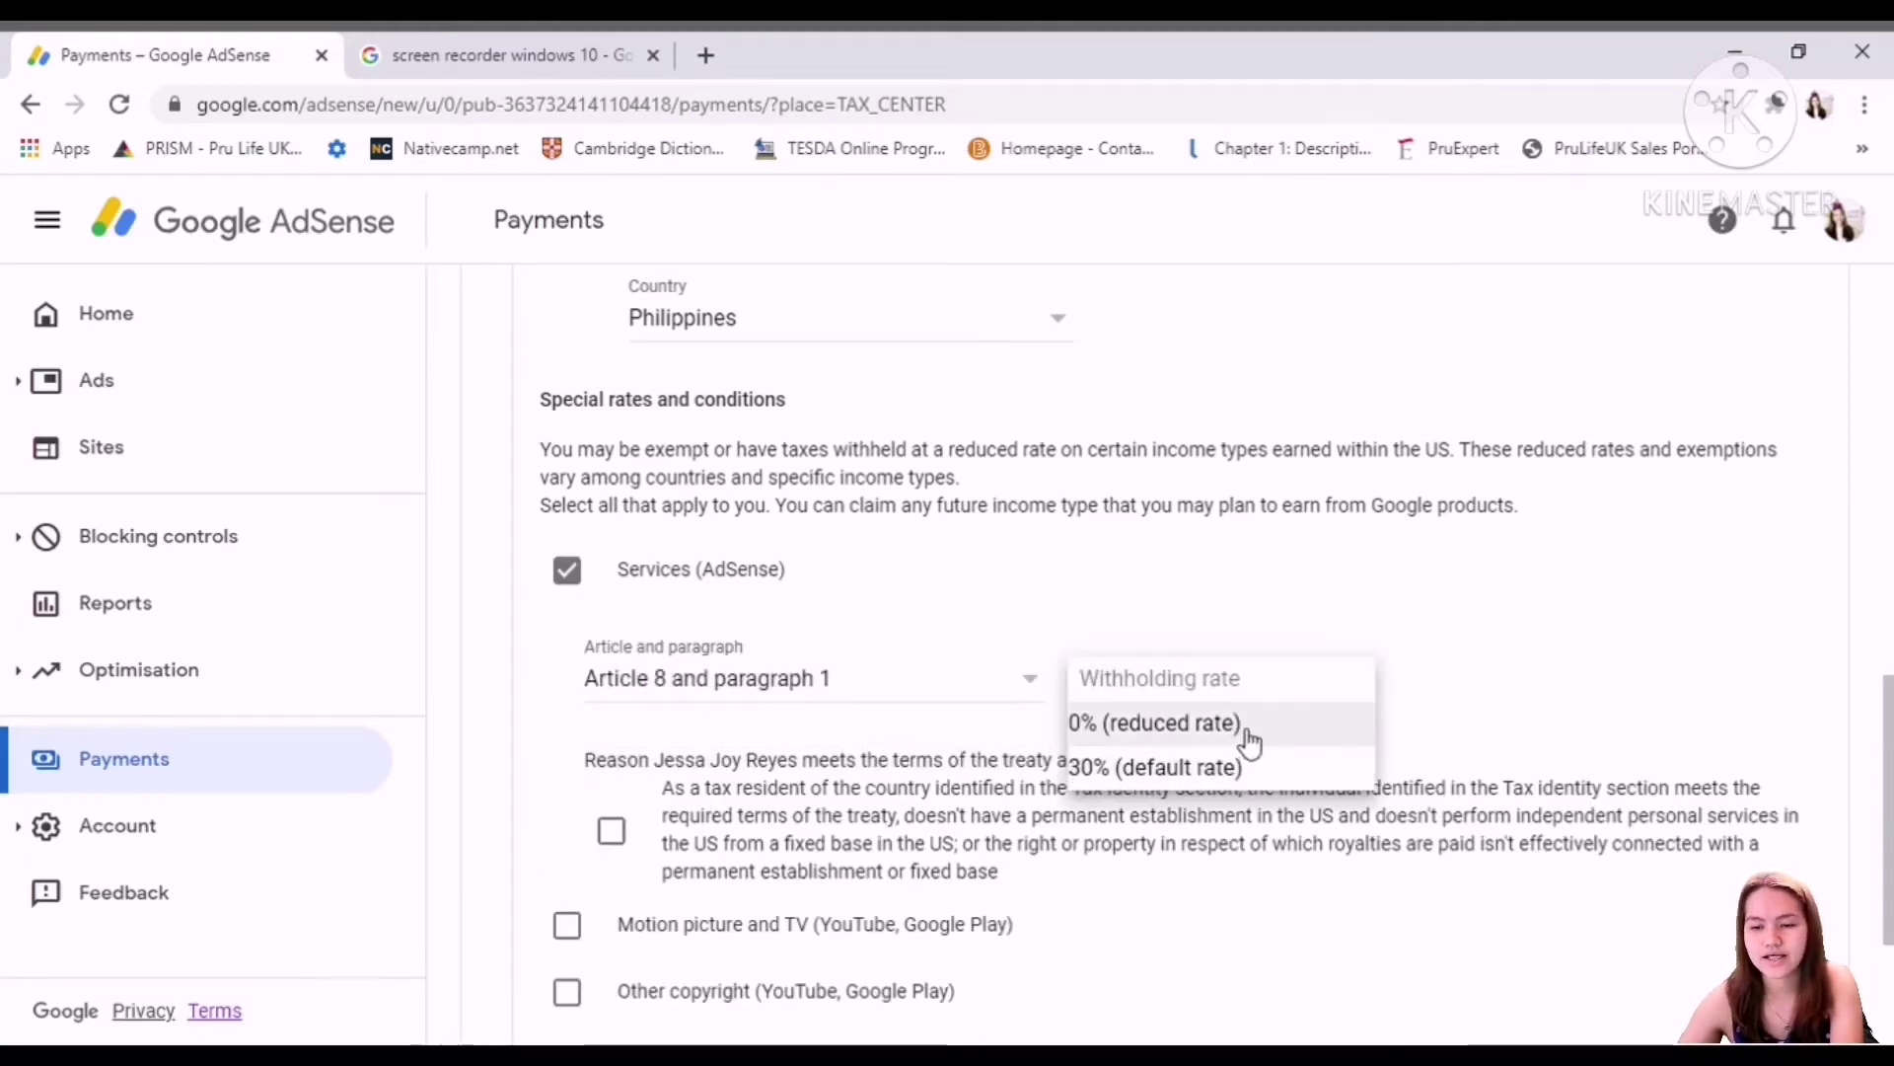
left_click(1249, 740)
scroll(723, 731, "down", 3)
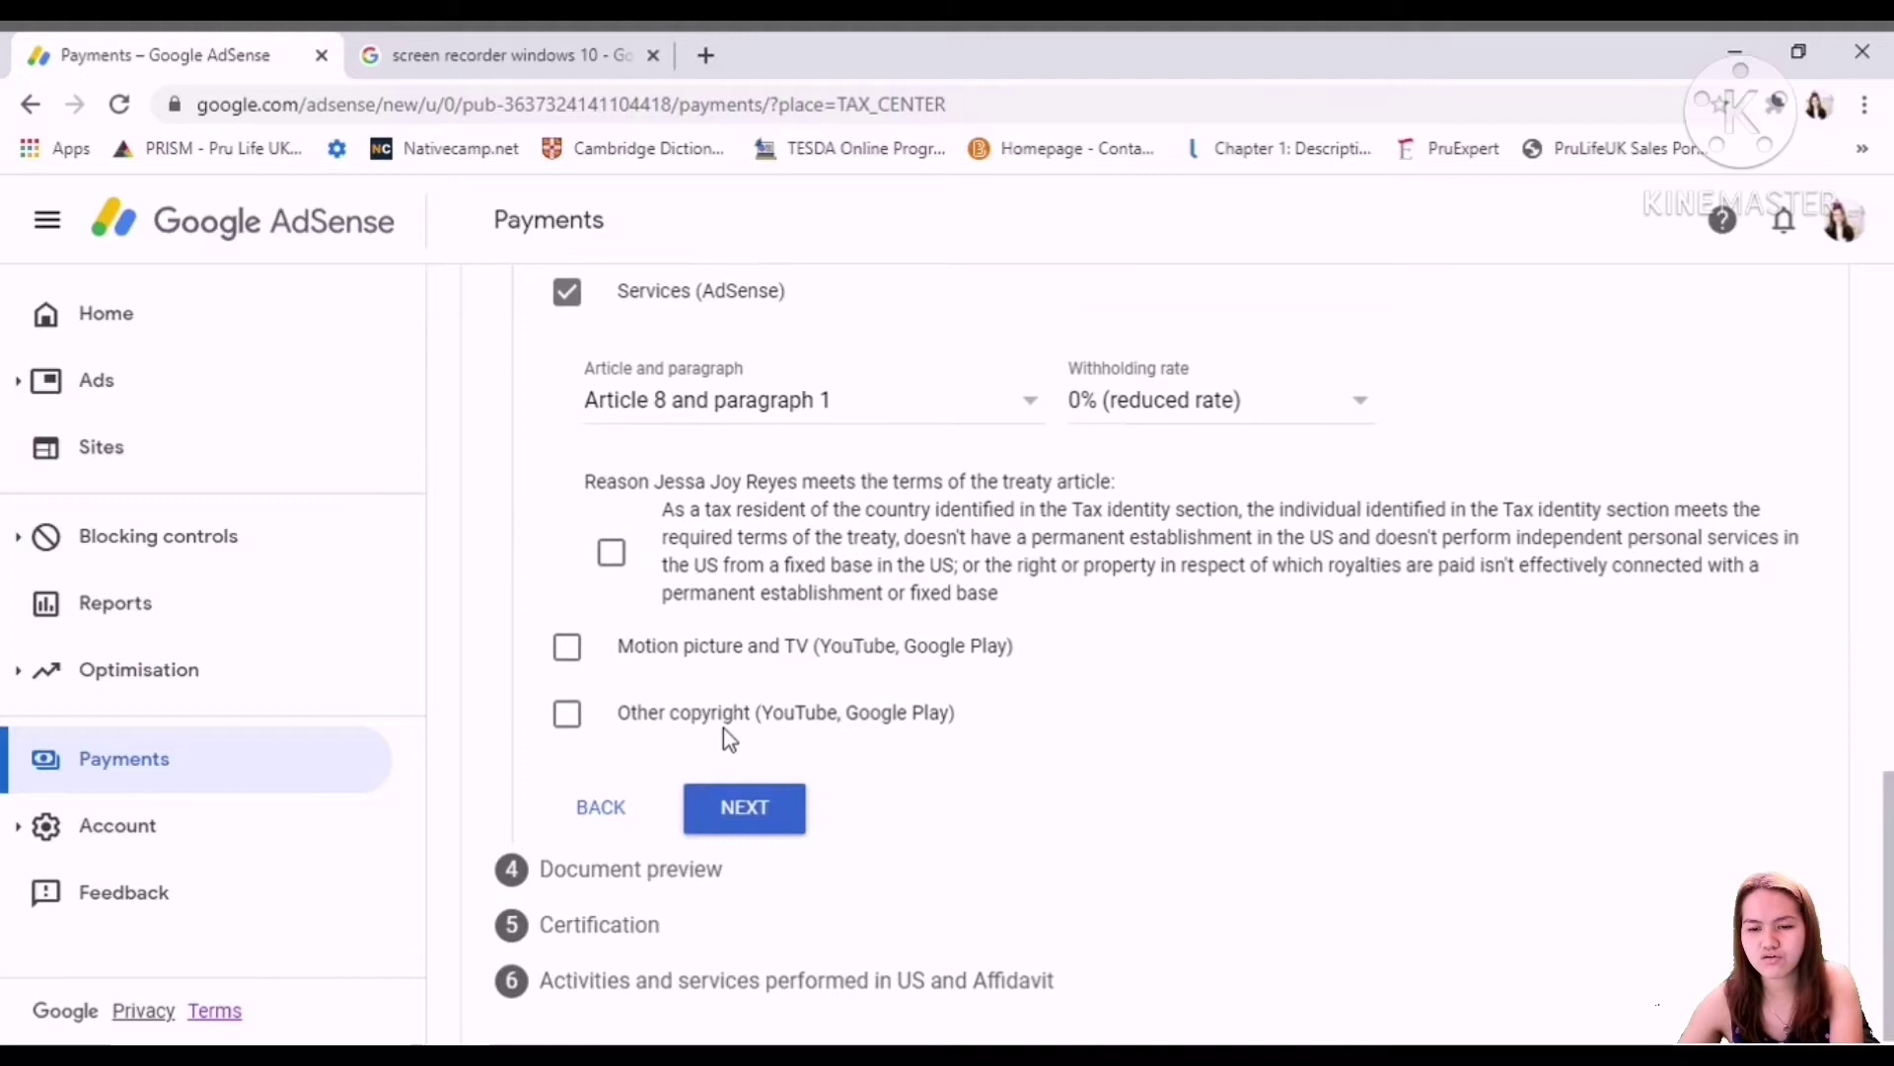
left_click(612, 553)
Claim Motion picture and TV under Article 13 and paragraph 2A at 15% (reduced rate), and certify that the treaty terms are met
left_click(568, 651)
left_click(797, 768)
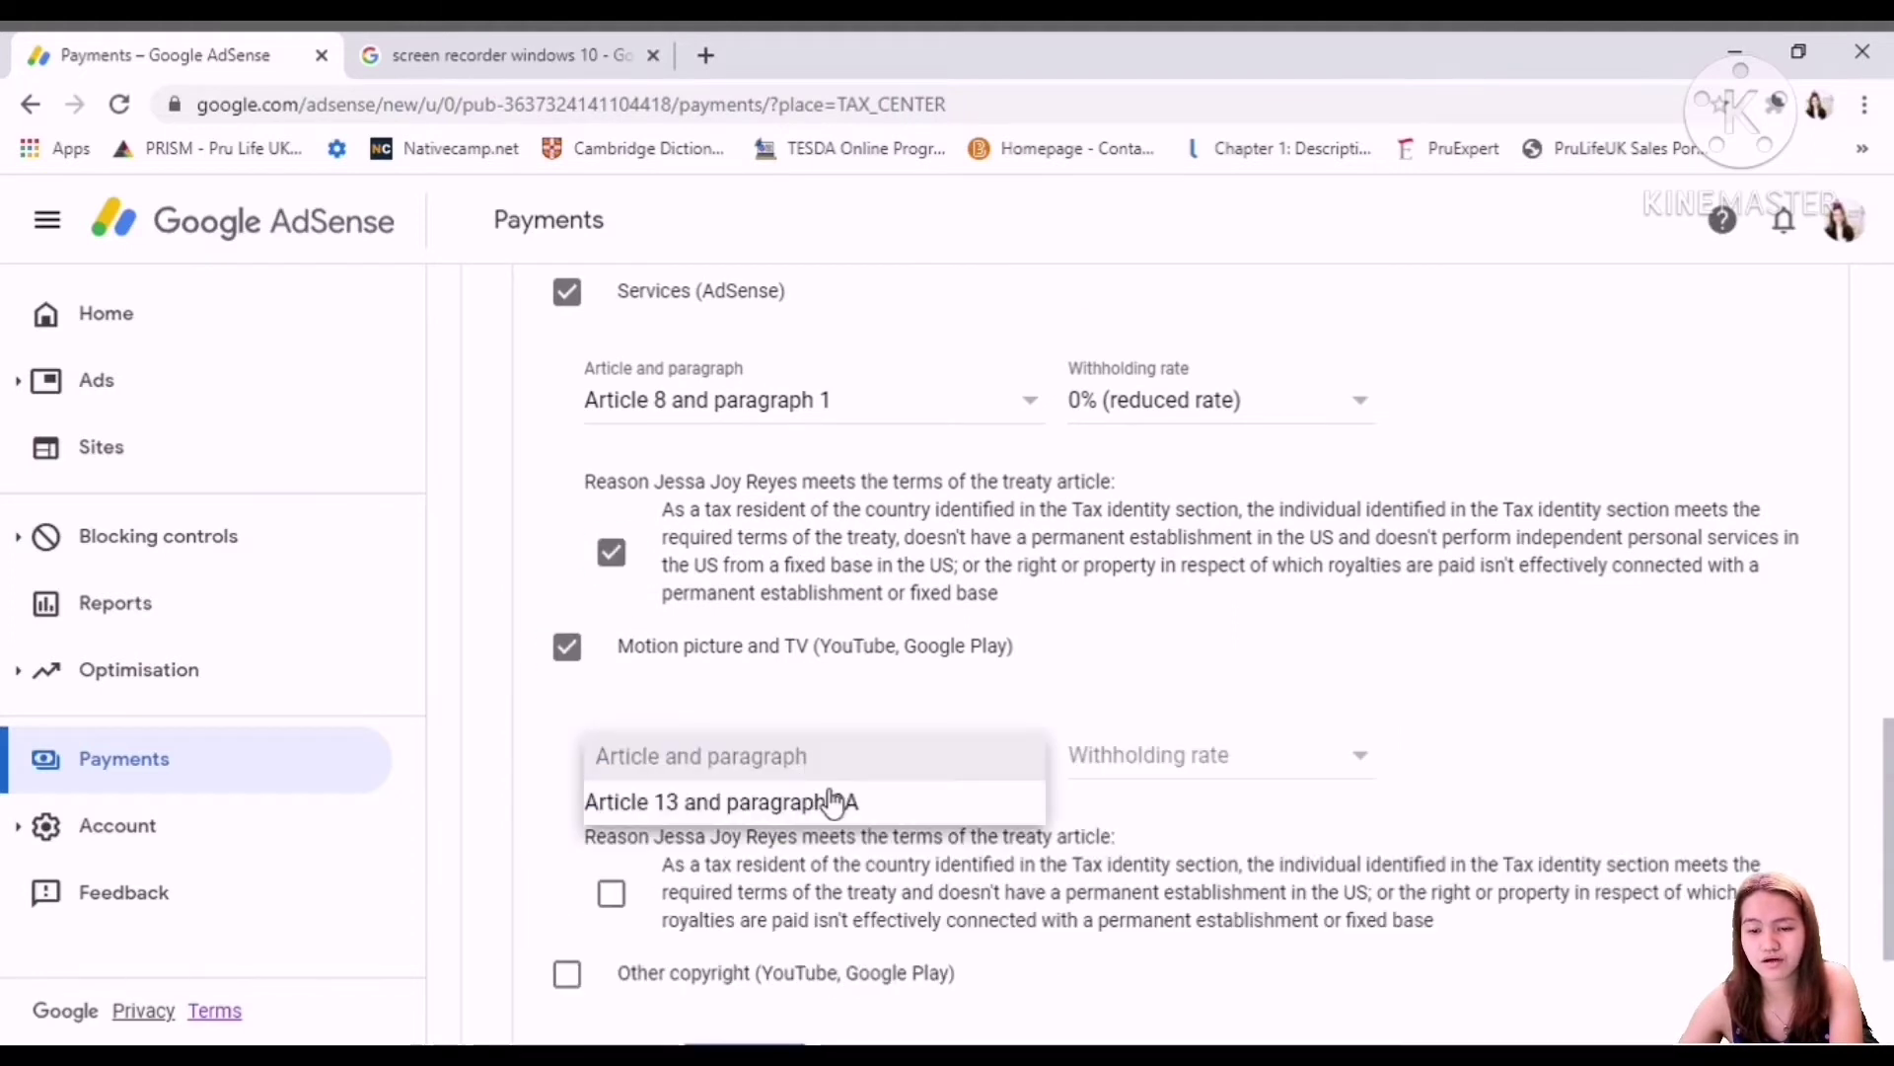
left_click(854, 802)
left_click(1260, 759)
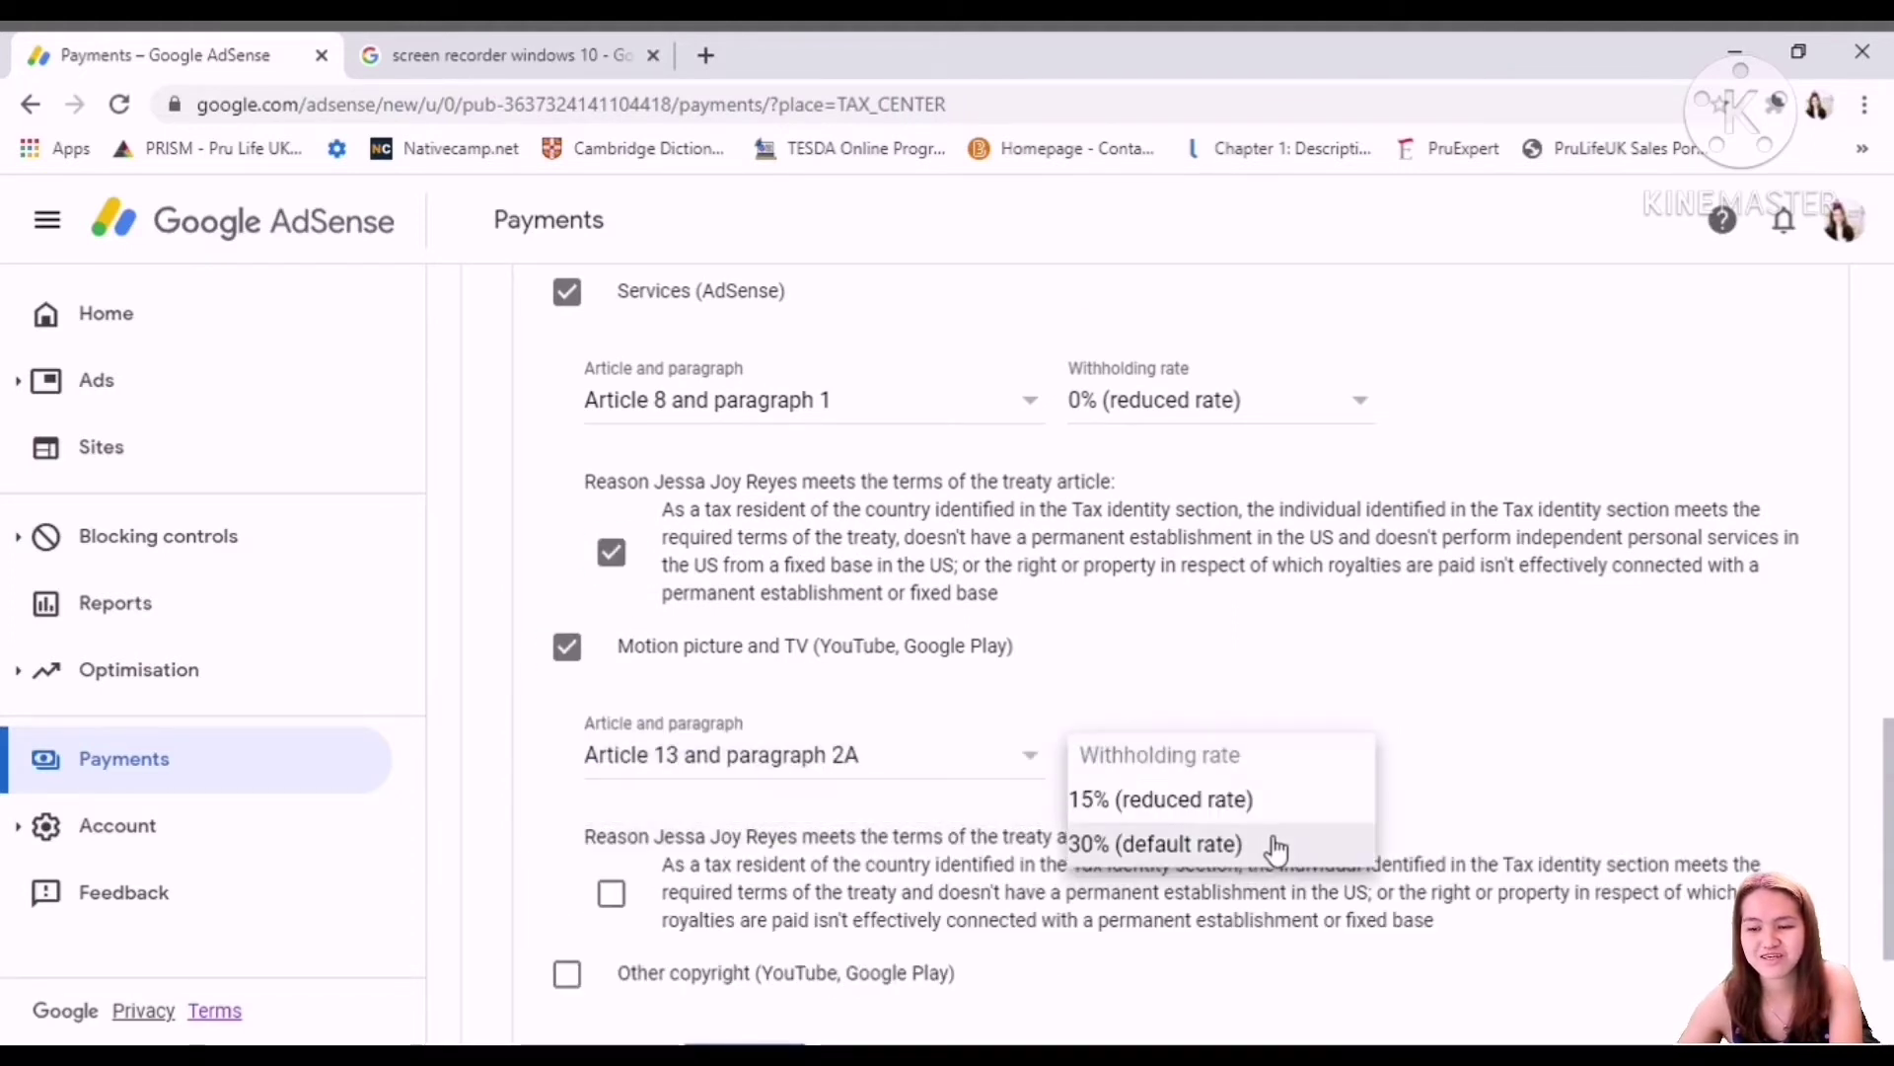
left_click(1249, 804)
scroll(736, 774, "down", 2)
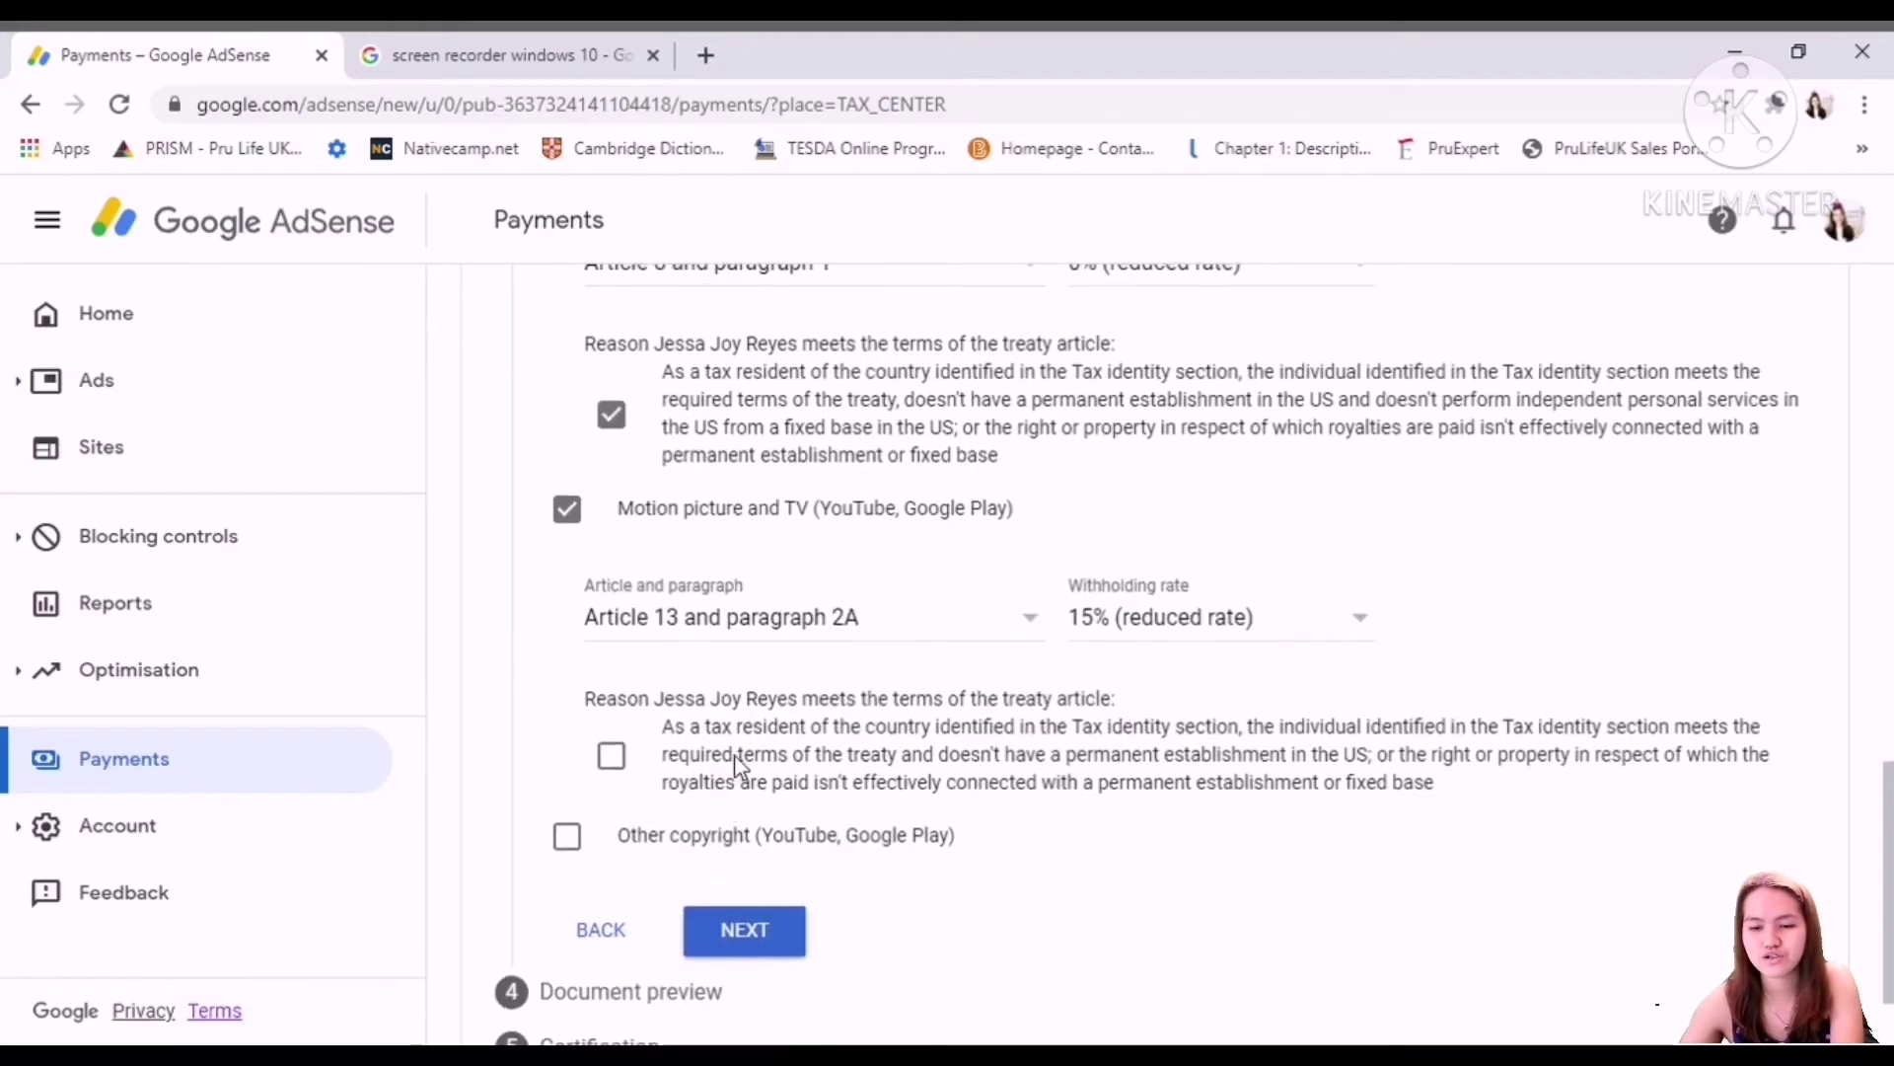
left_click(613, 757)
Claim Other copyright under Article 13 and paragraph 2A at 15% (reduced rate), and certify that the treaty terms are met
left_click(570, 834)
scroll(854, 758, "down", 3)
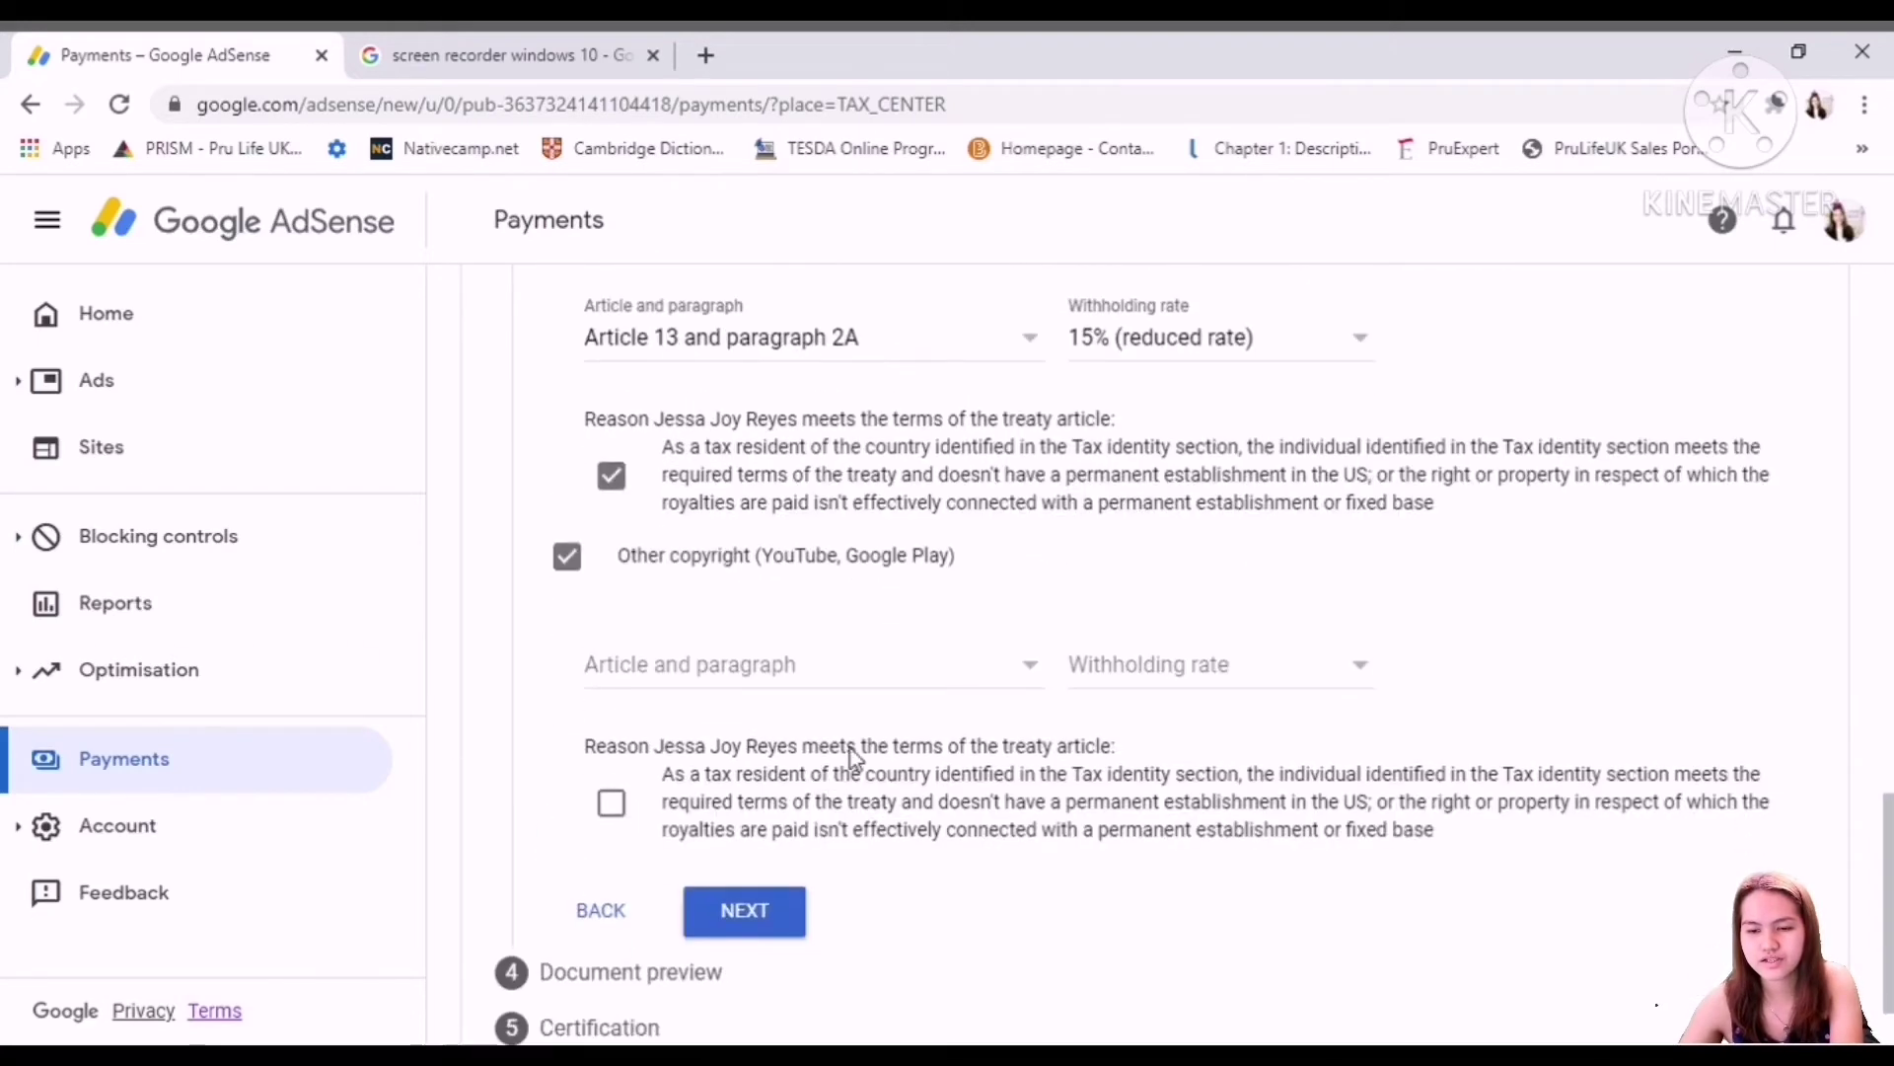
left_click(756, 677)
left_click(892, 710)
left_click(1174, 681)
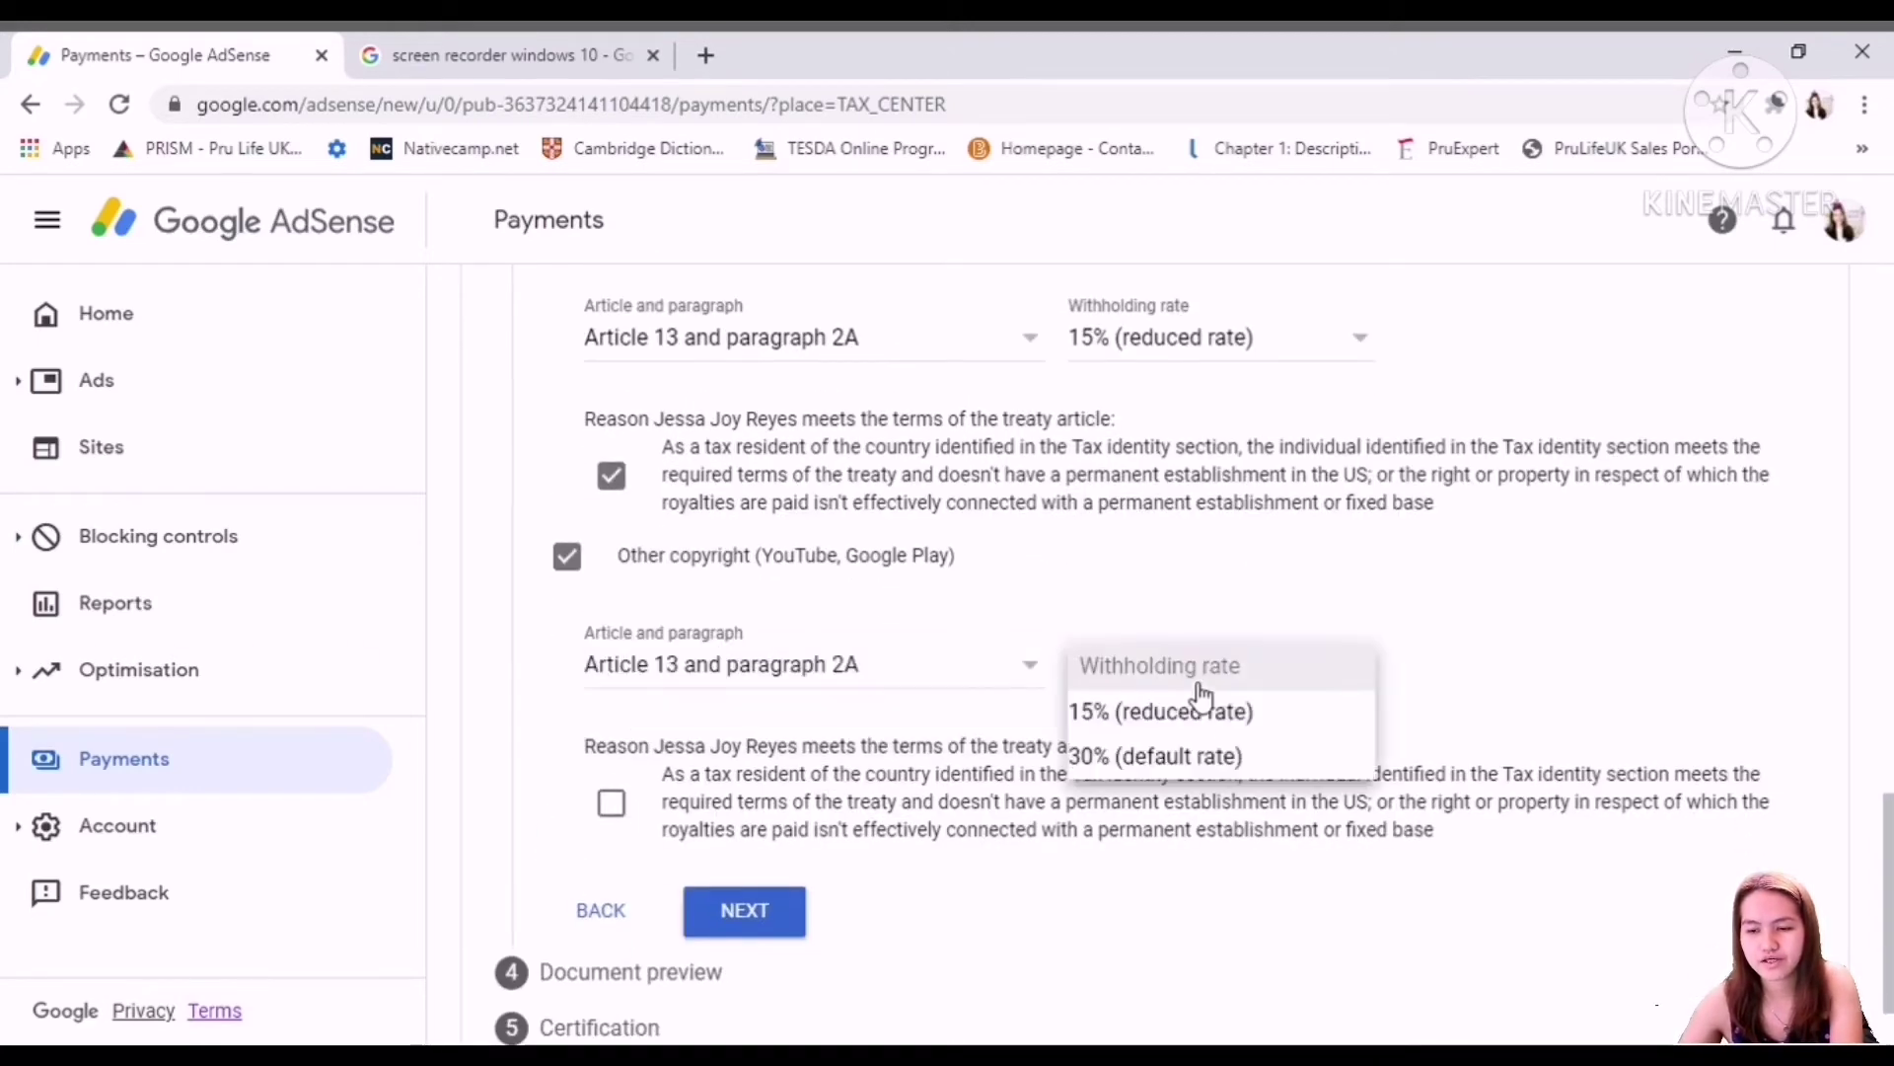
left_click(1204, 712)
left_click(611, 803)
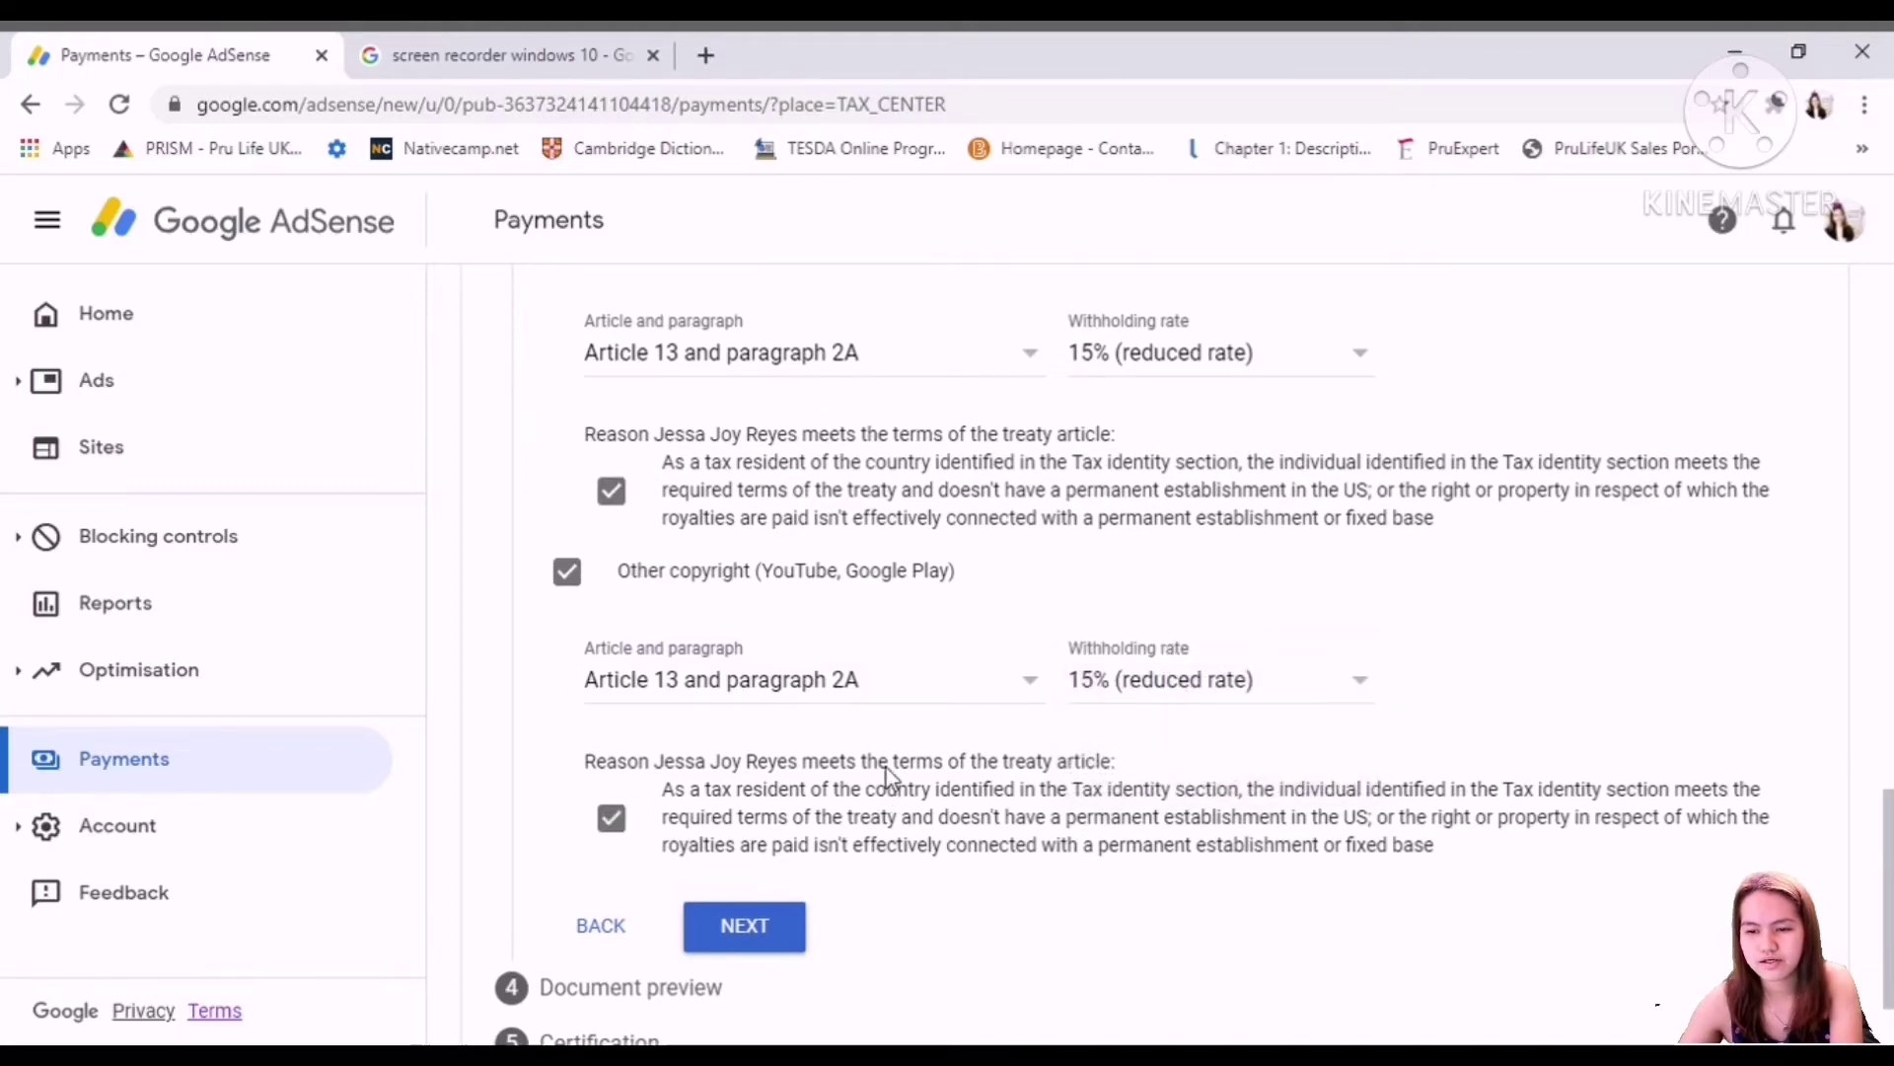
Recheck the withholding rates for all three income types, keeping 15% for Other copyright, and continue to the document preview
scroll(1279, 694, "up", 4)
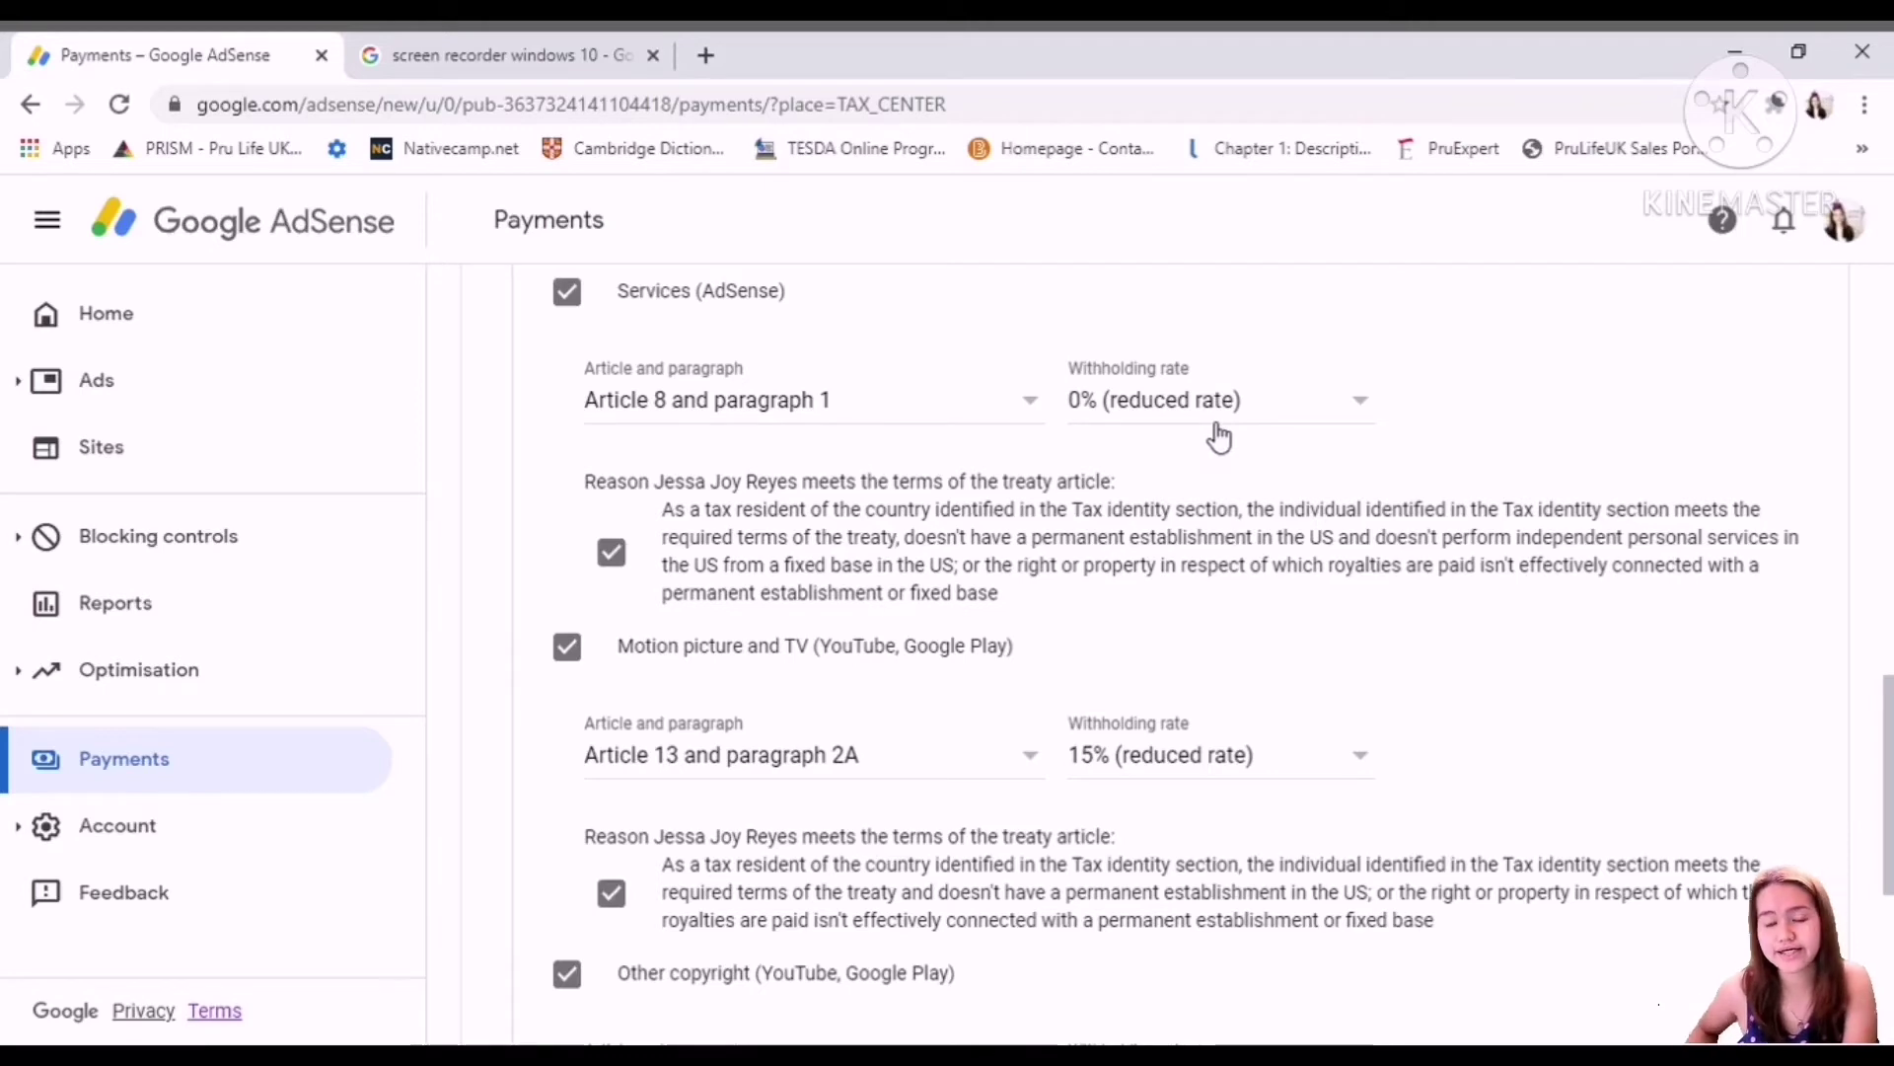
scroll(1184, 419, "up", 2)
scroll(1159, 434, "down", 4)
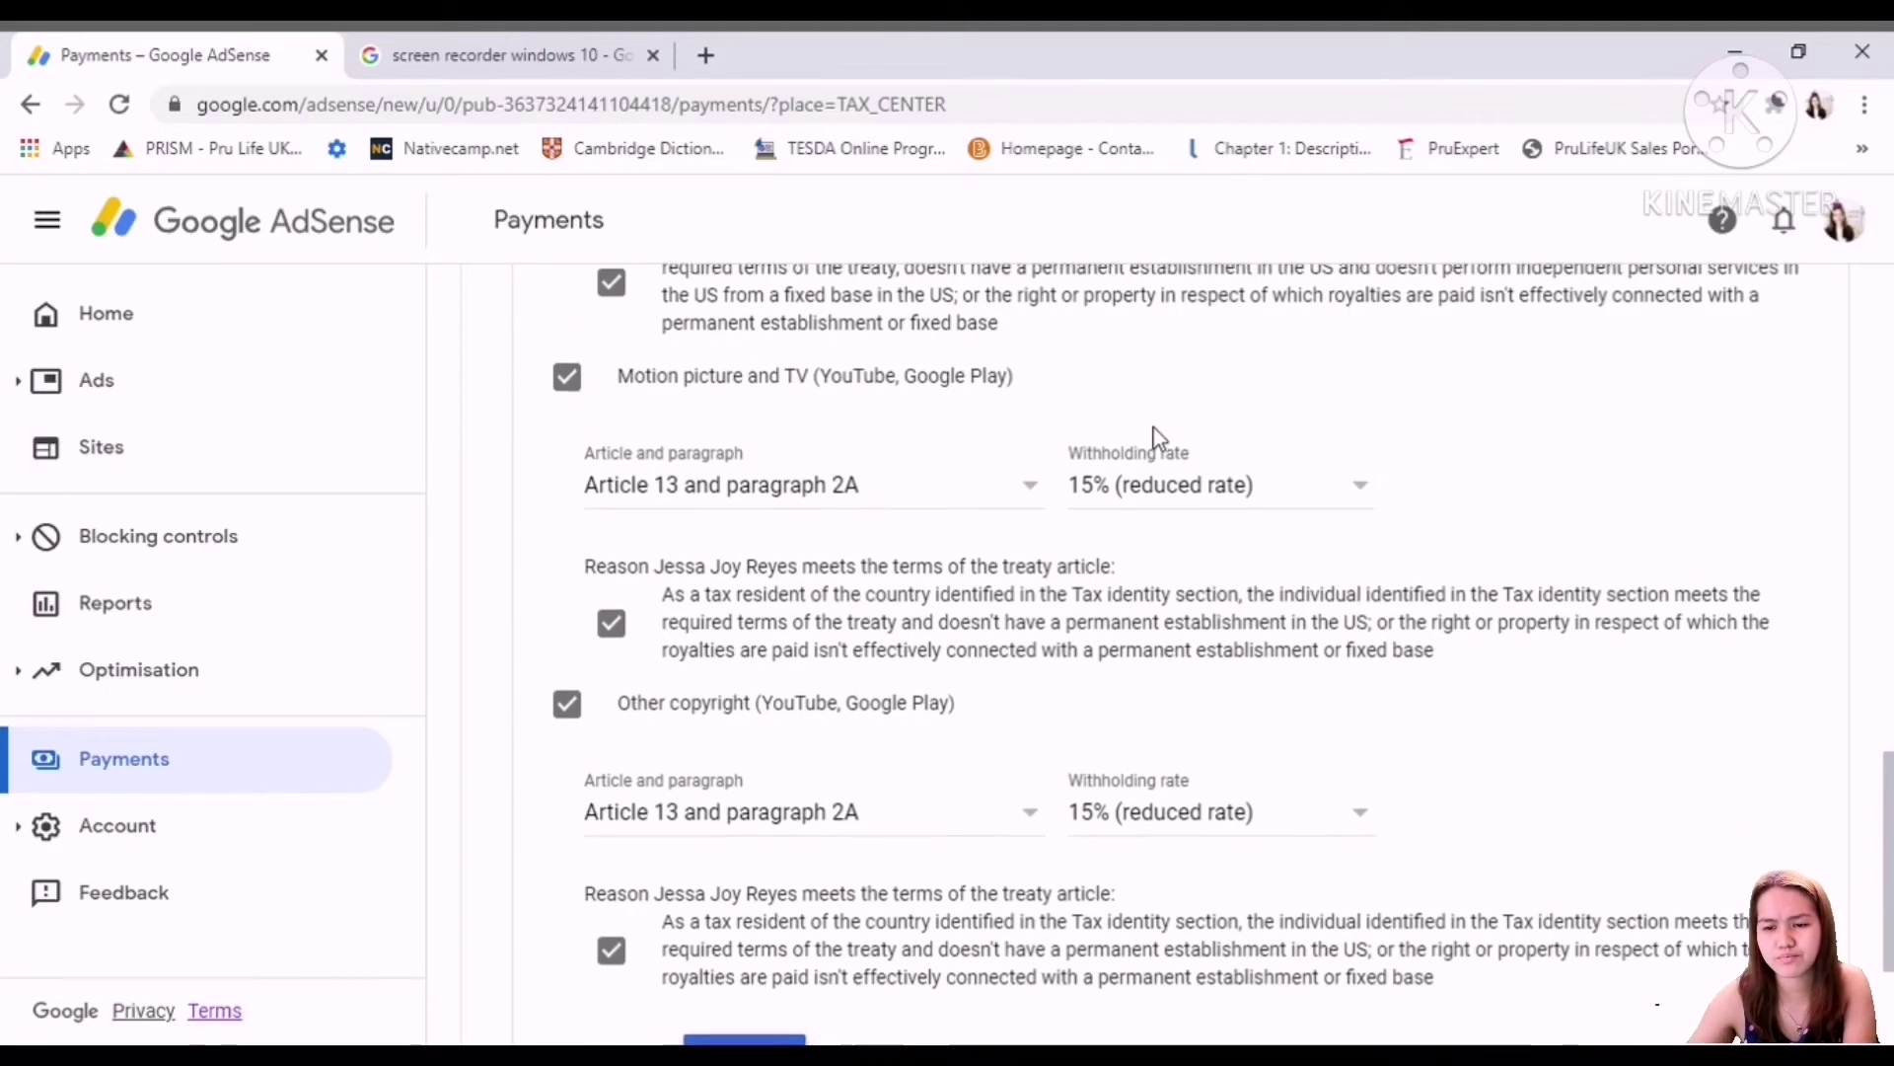
left_click(1161, 480)
left_click(1162, 481)
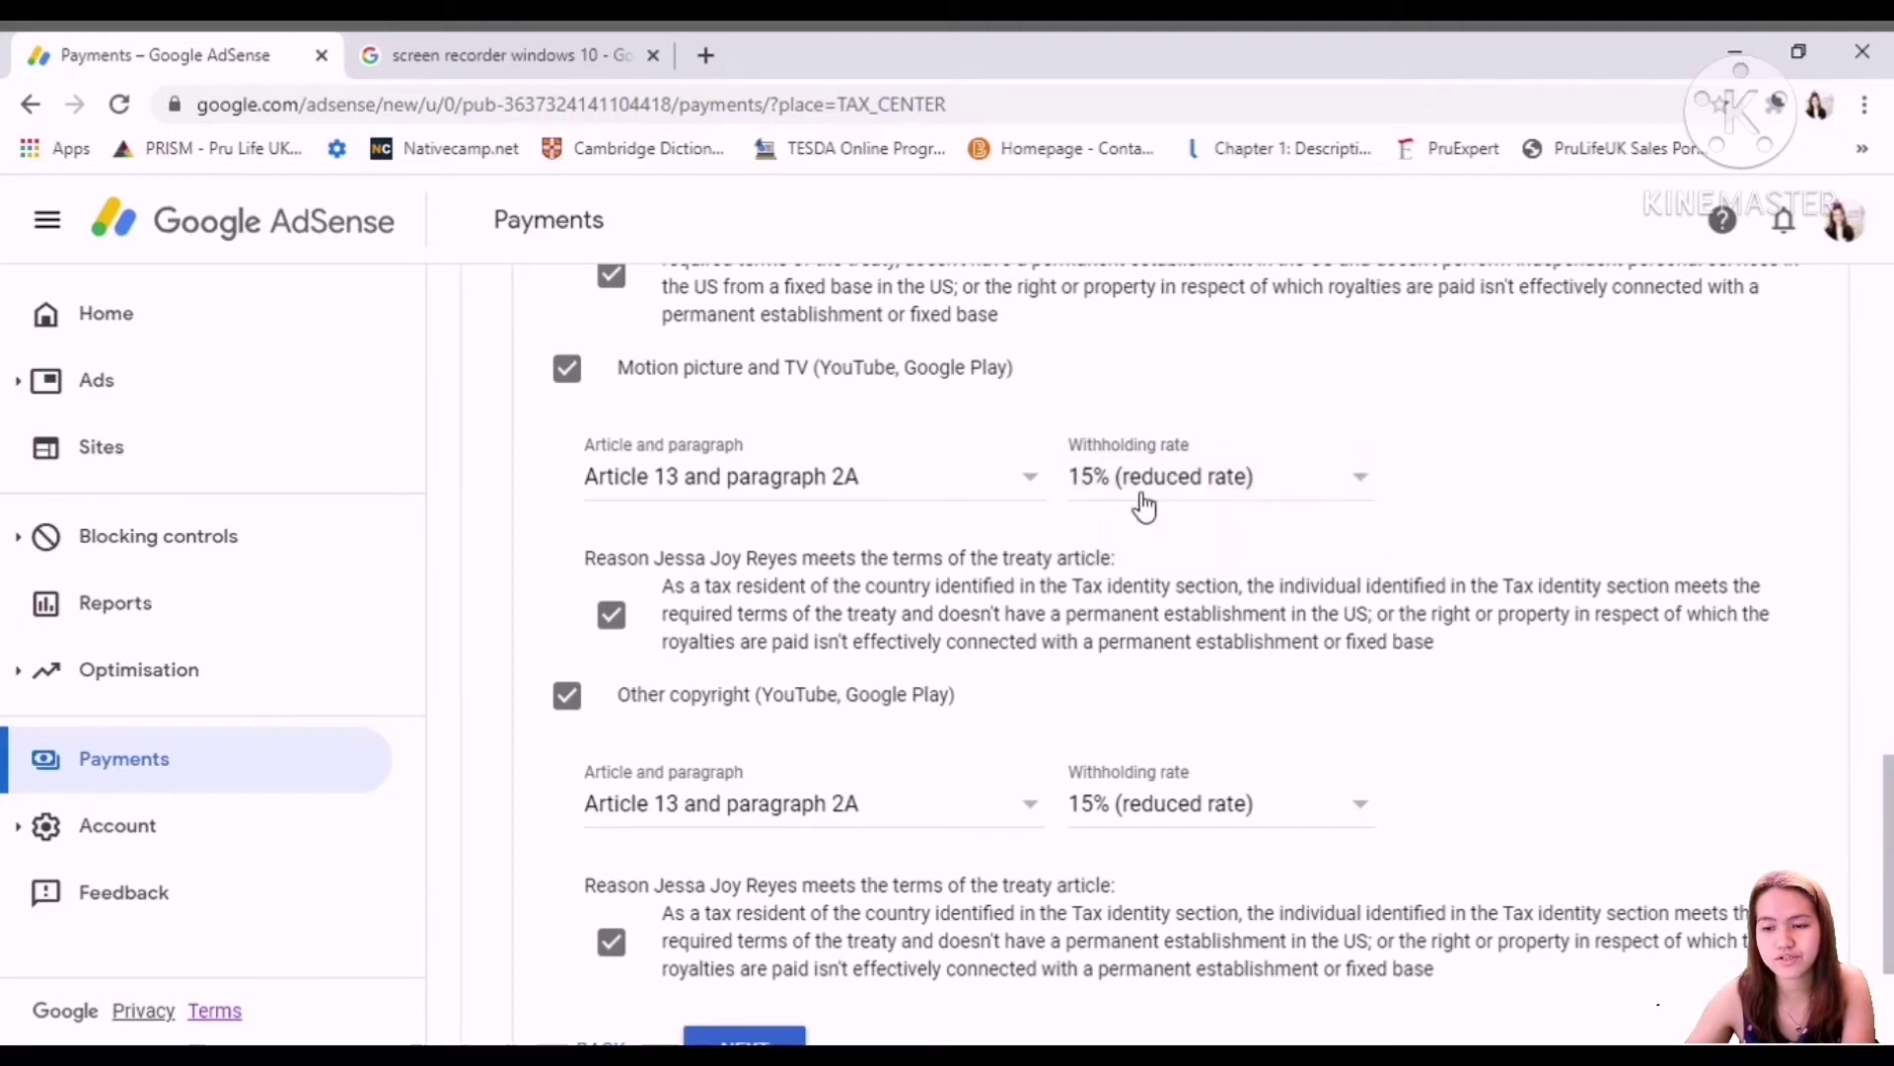
scroll(1175, 507, "down", 2)
left_click(1197, 571)
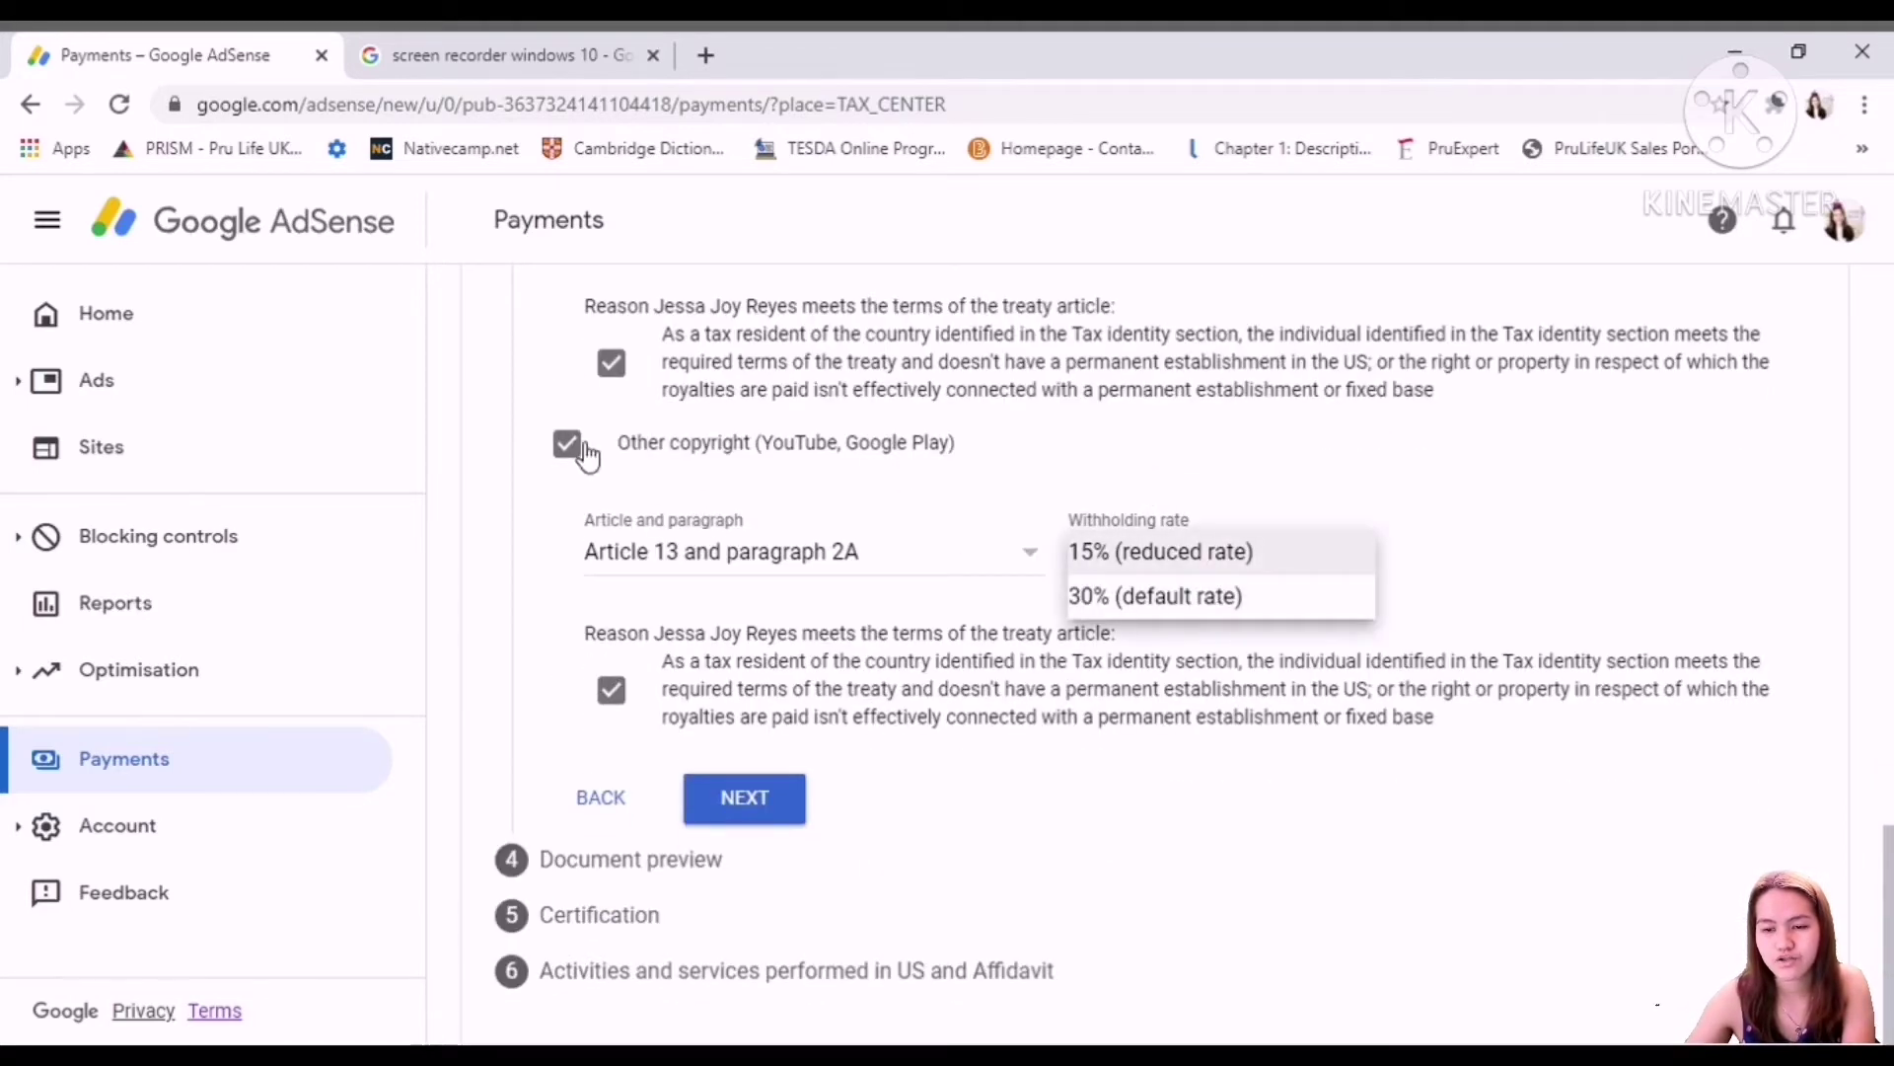
left_click(1151, 554)
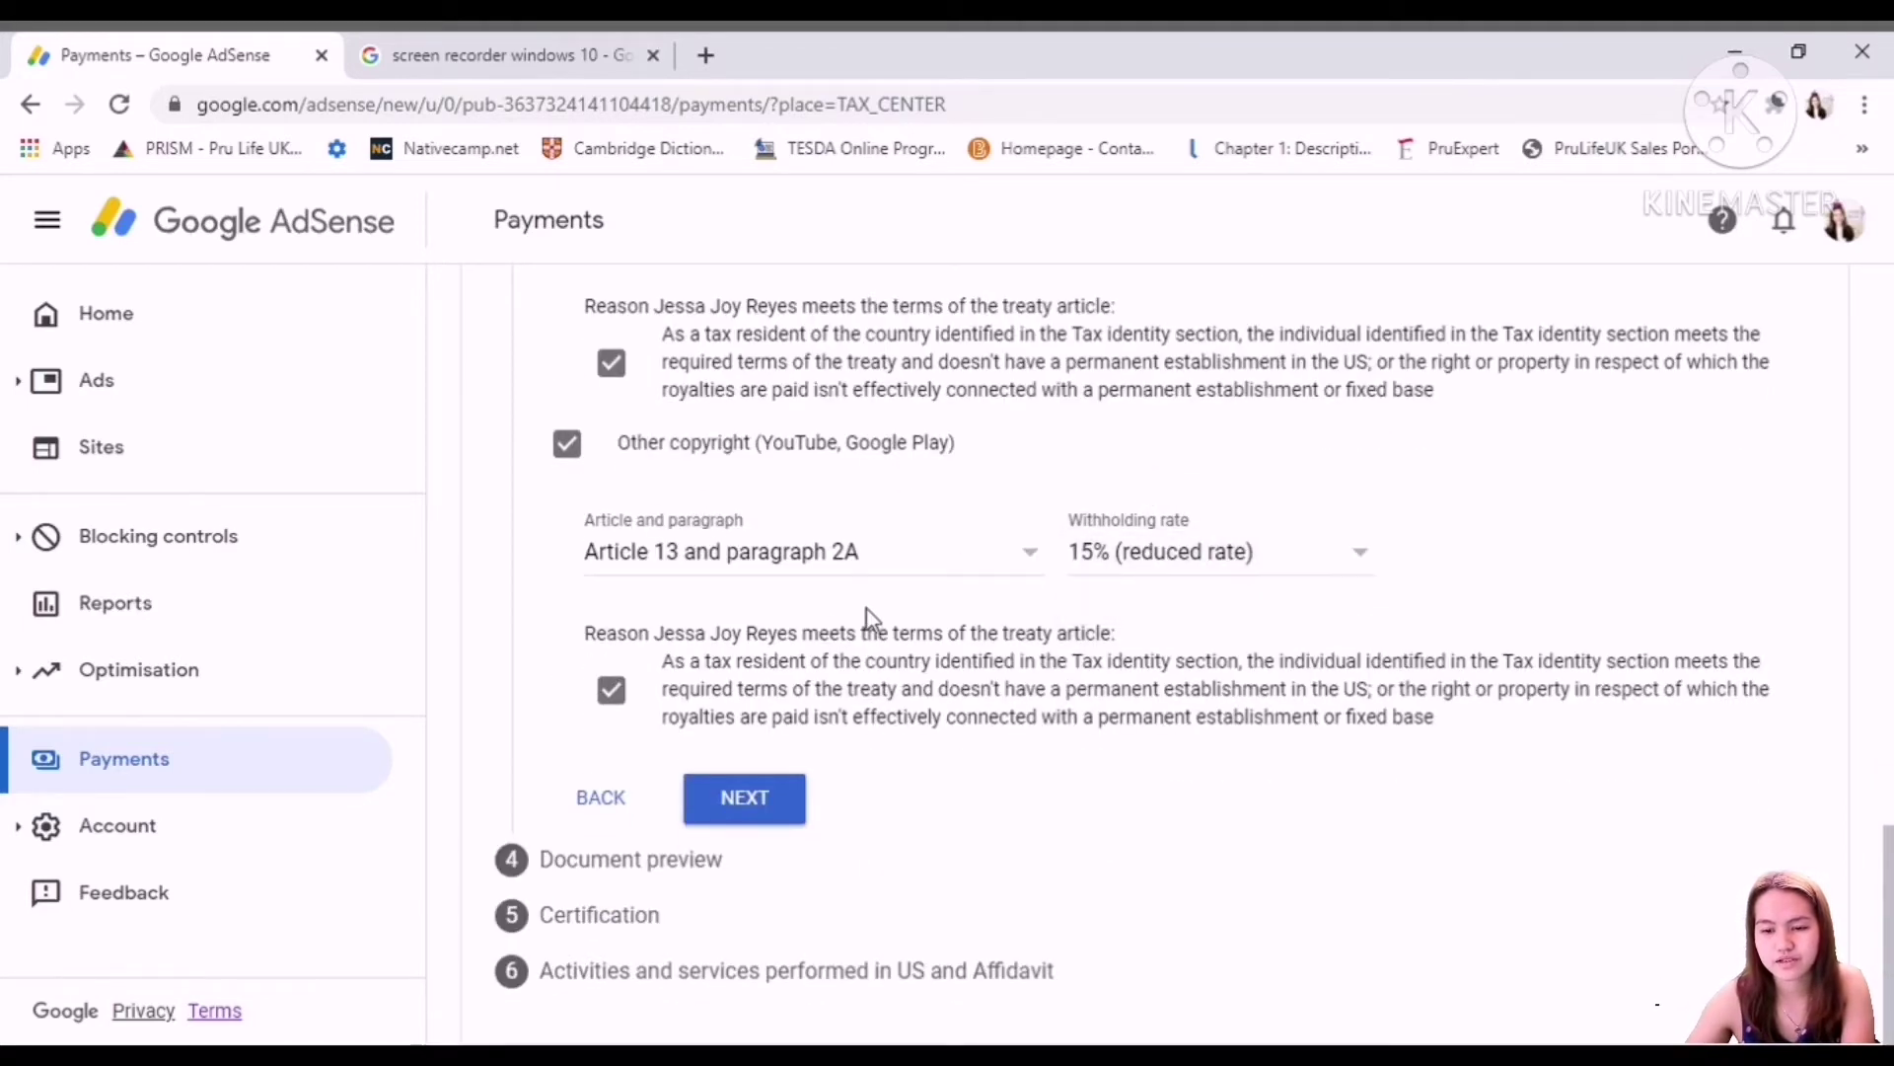
left_click(757, 804)
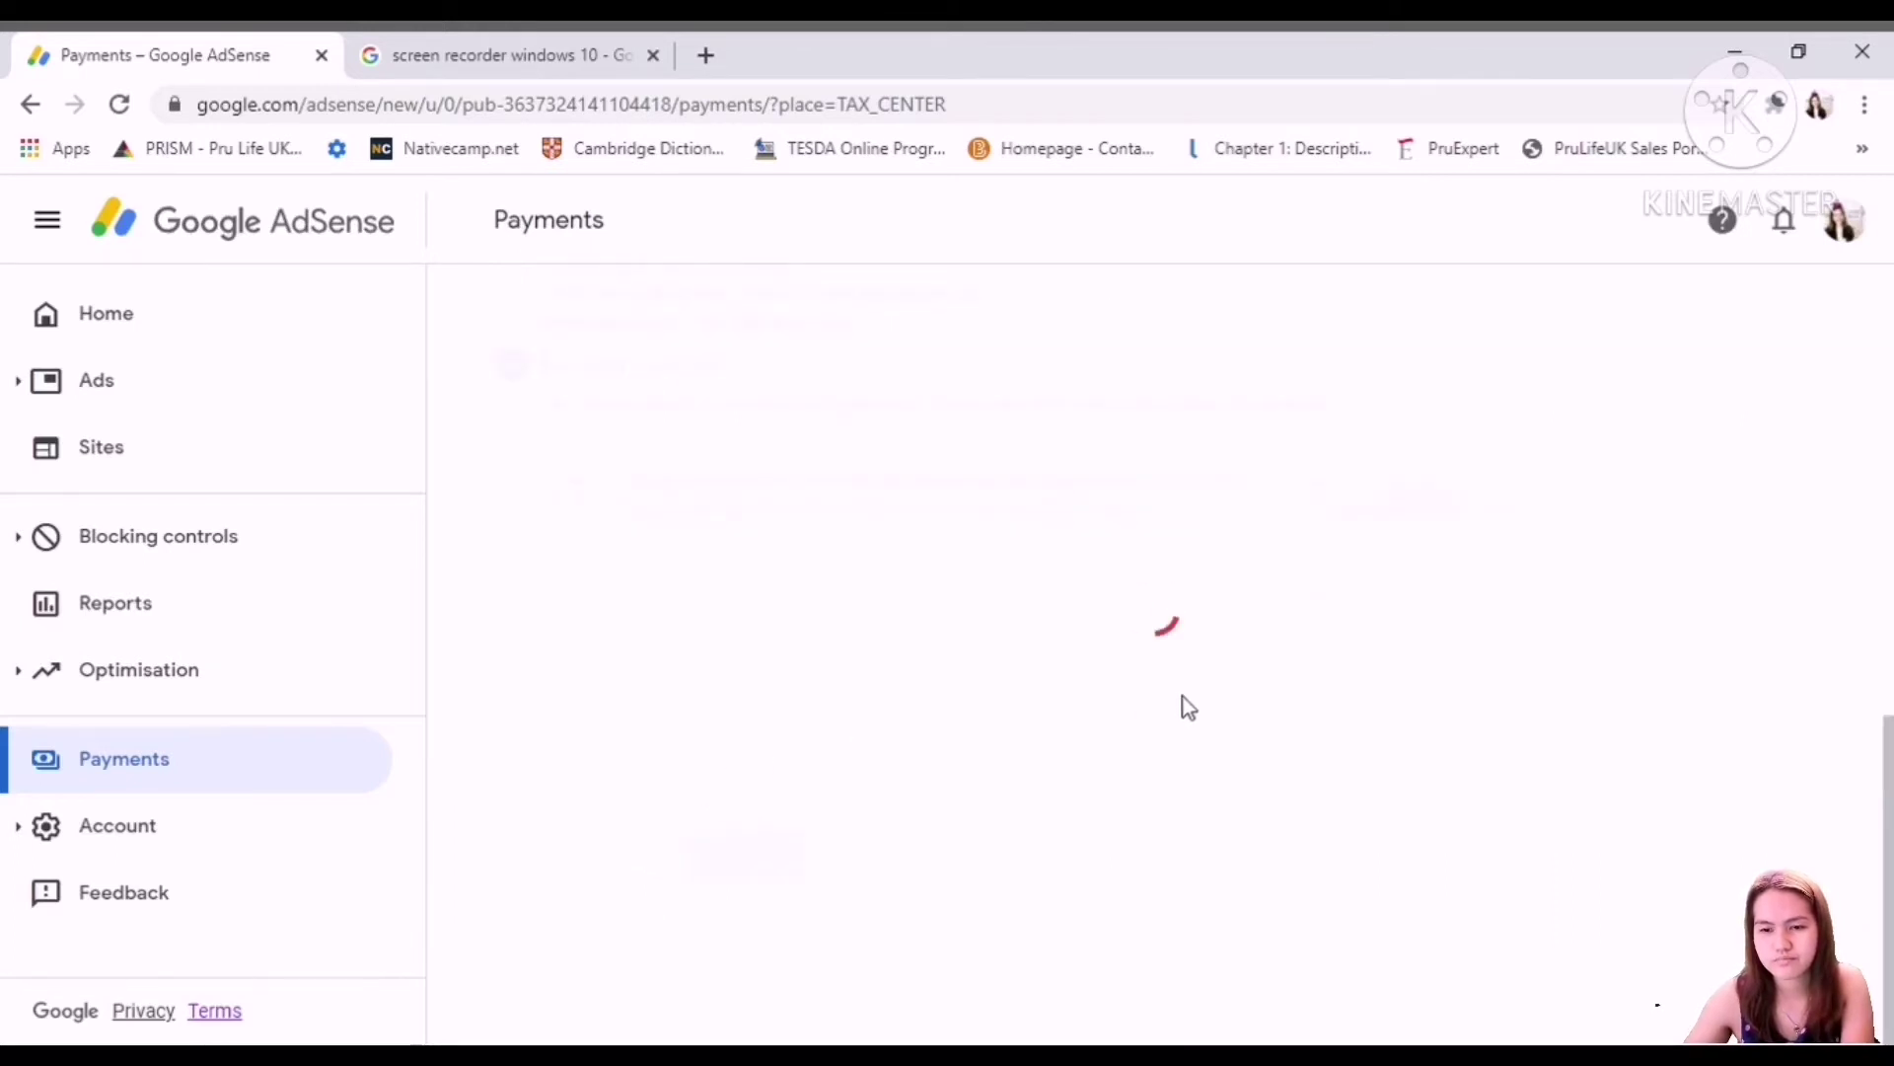
Confirm that the generated tax documents have been reviewed and open the default W-8BEN form
scroll(1063, 552, "up", 3)
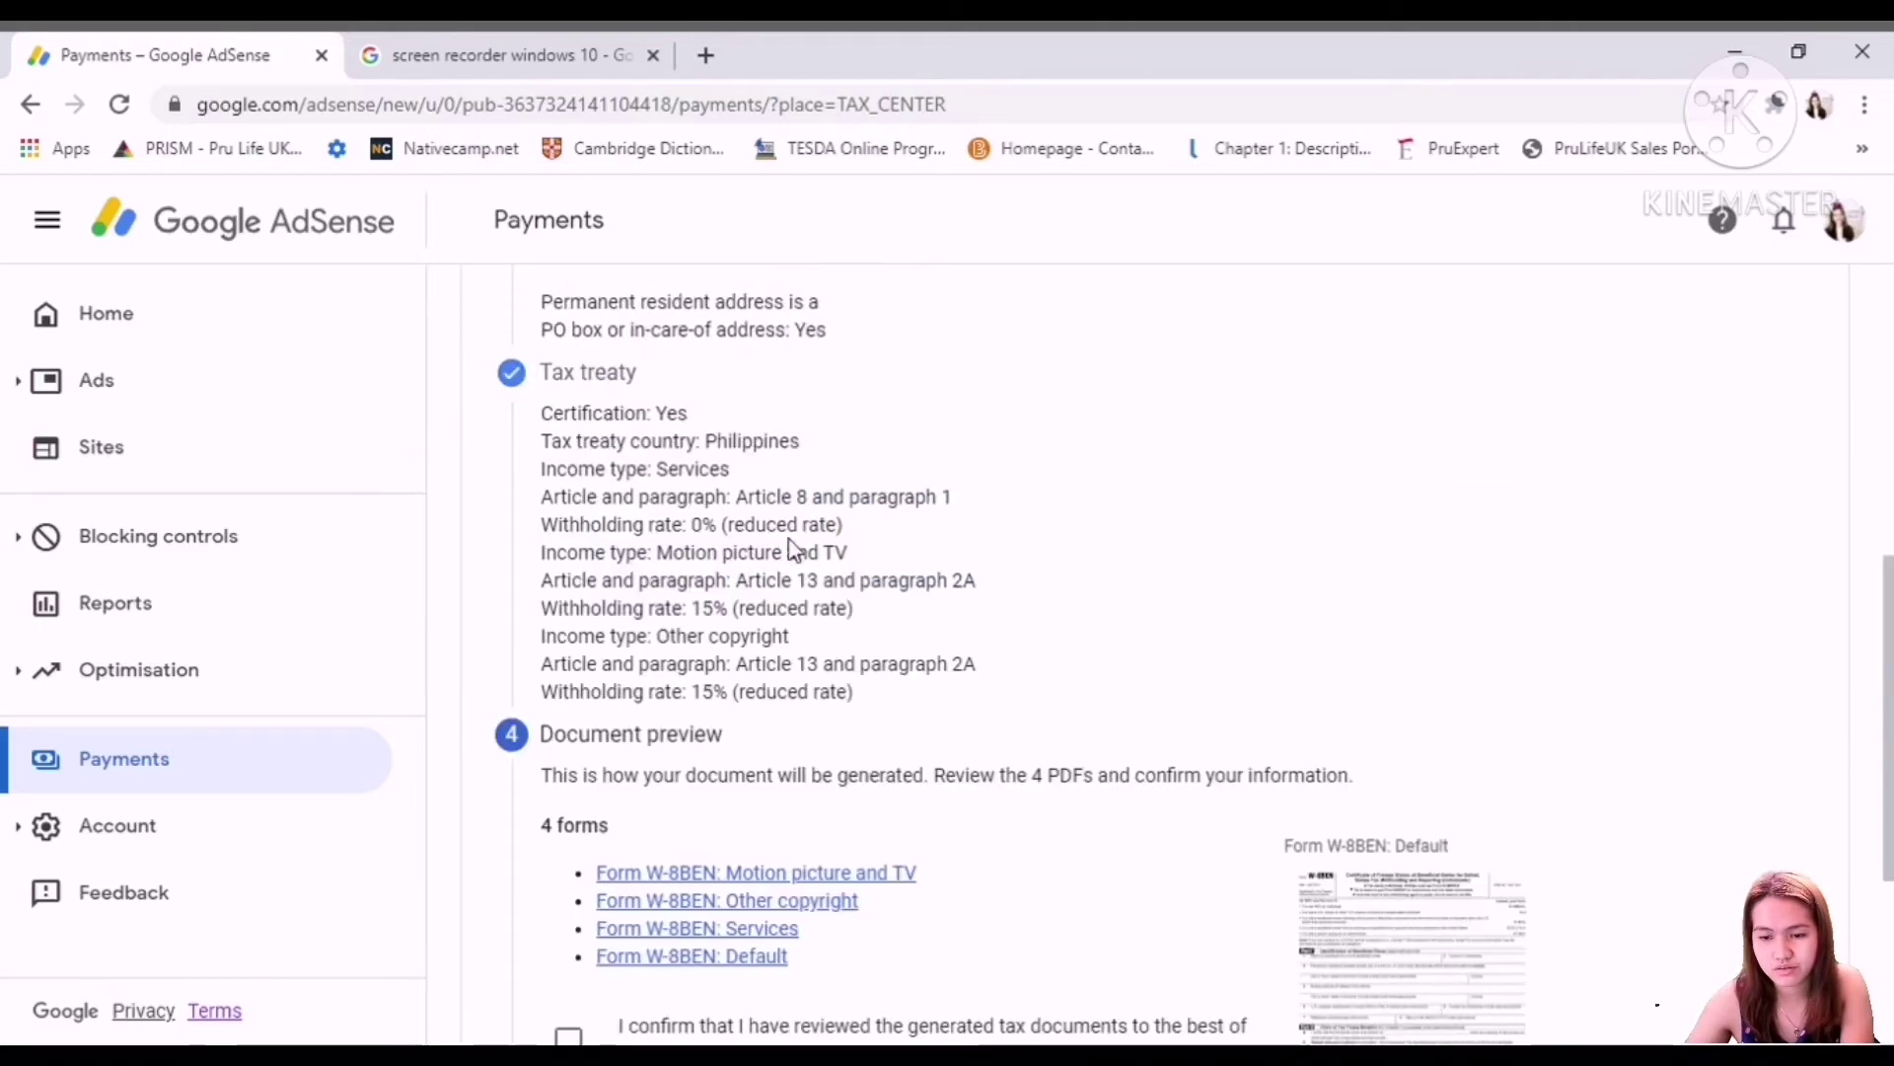
scroll(1174, 727, "down", 3)
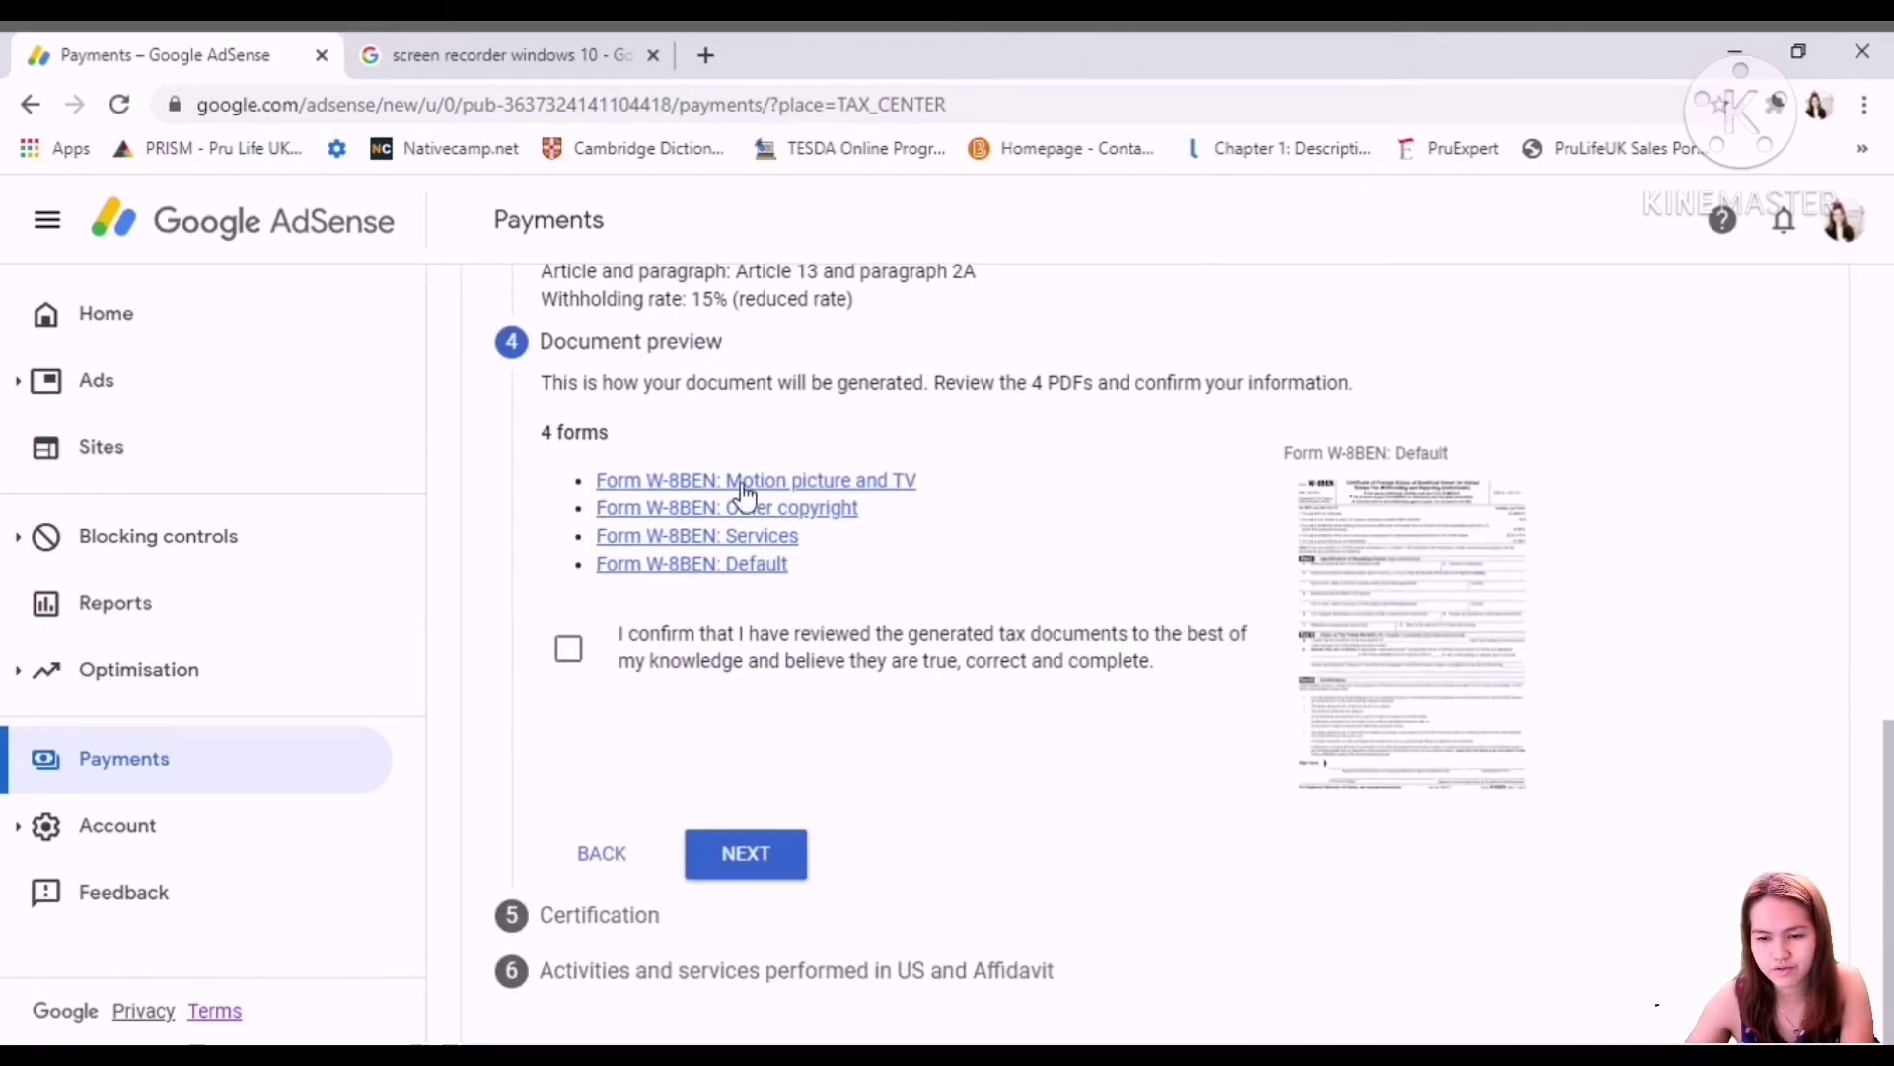
left_click(569, 651)
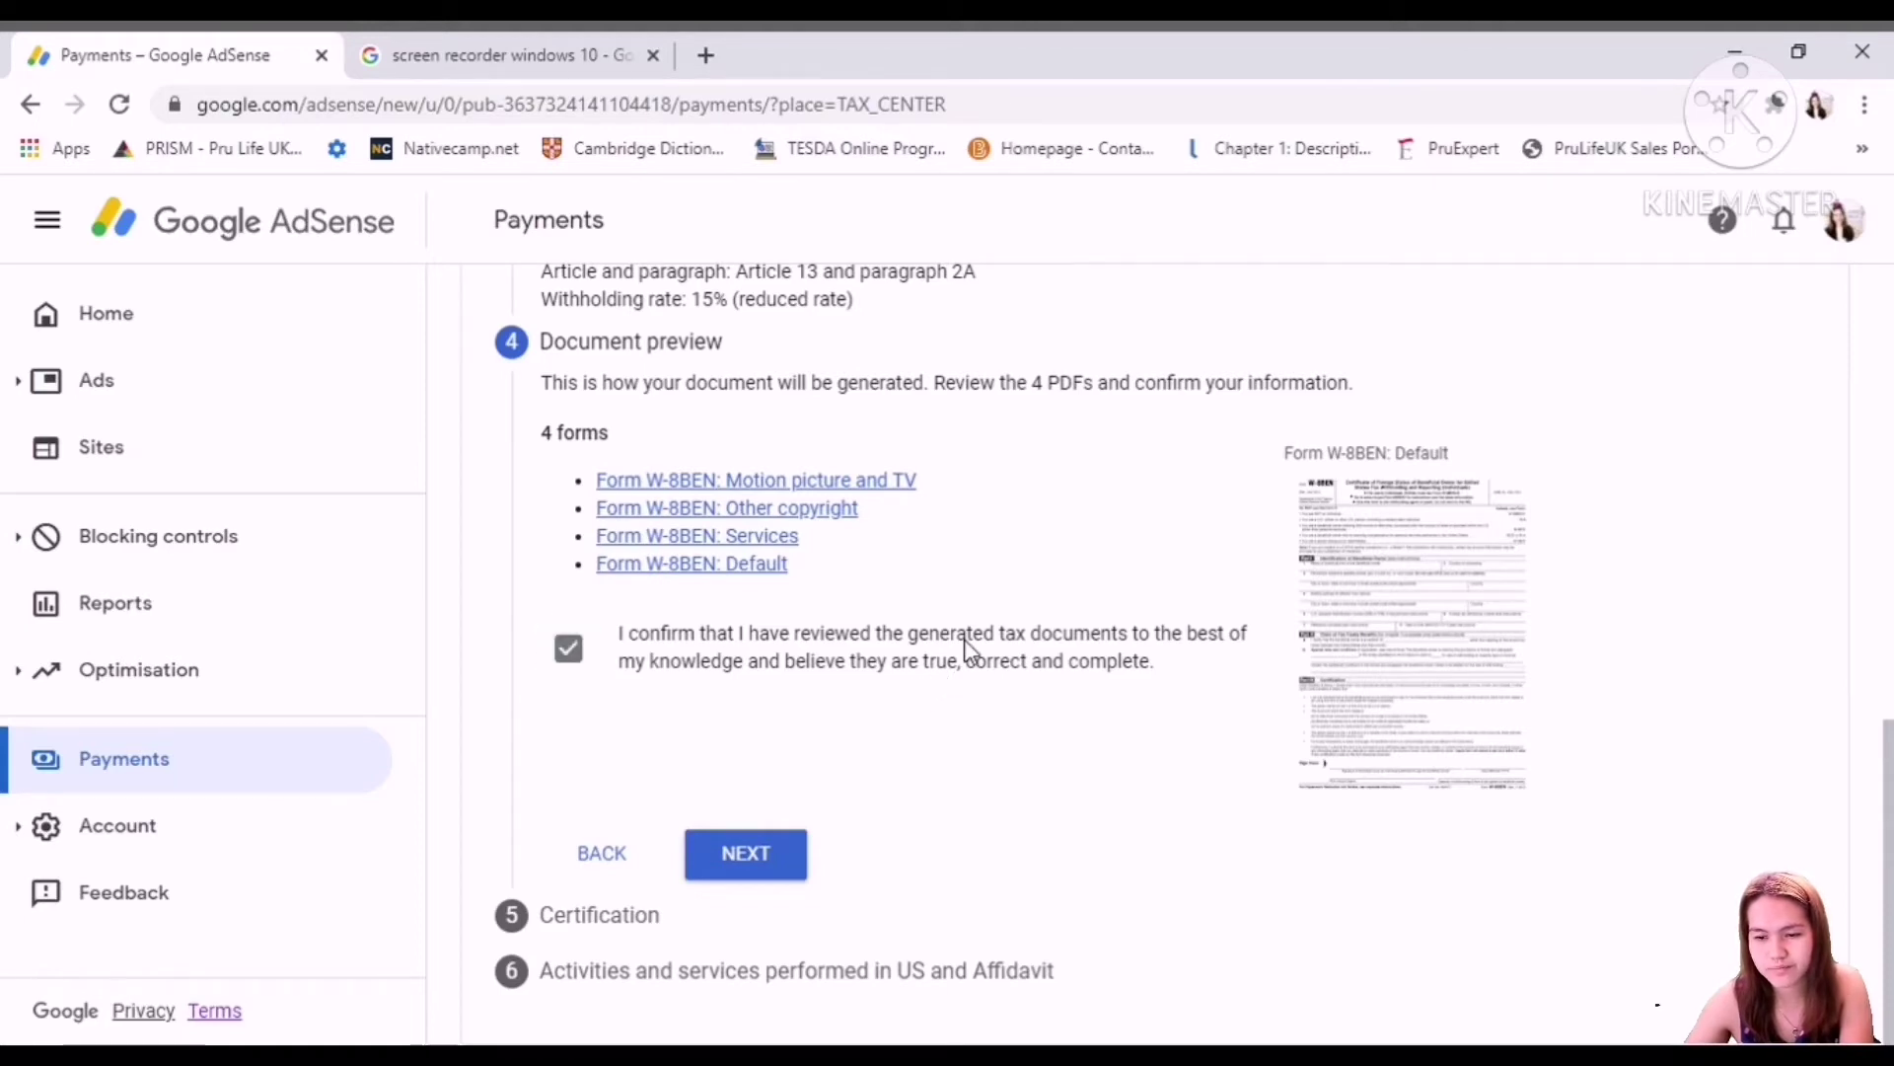
left_click(1432, 568)
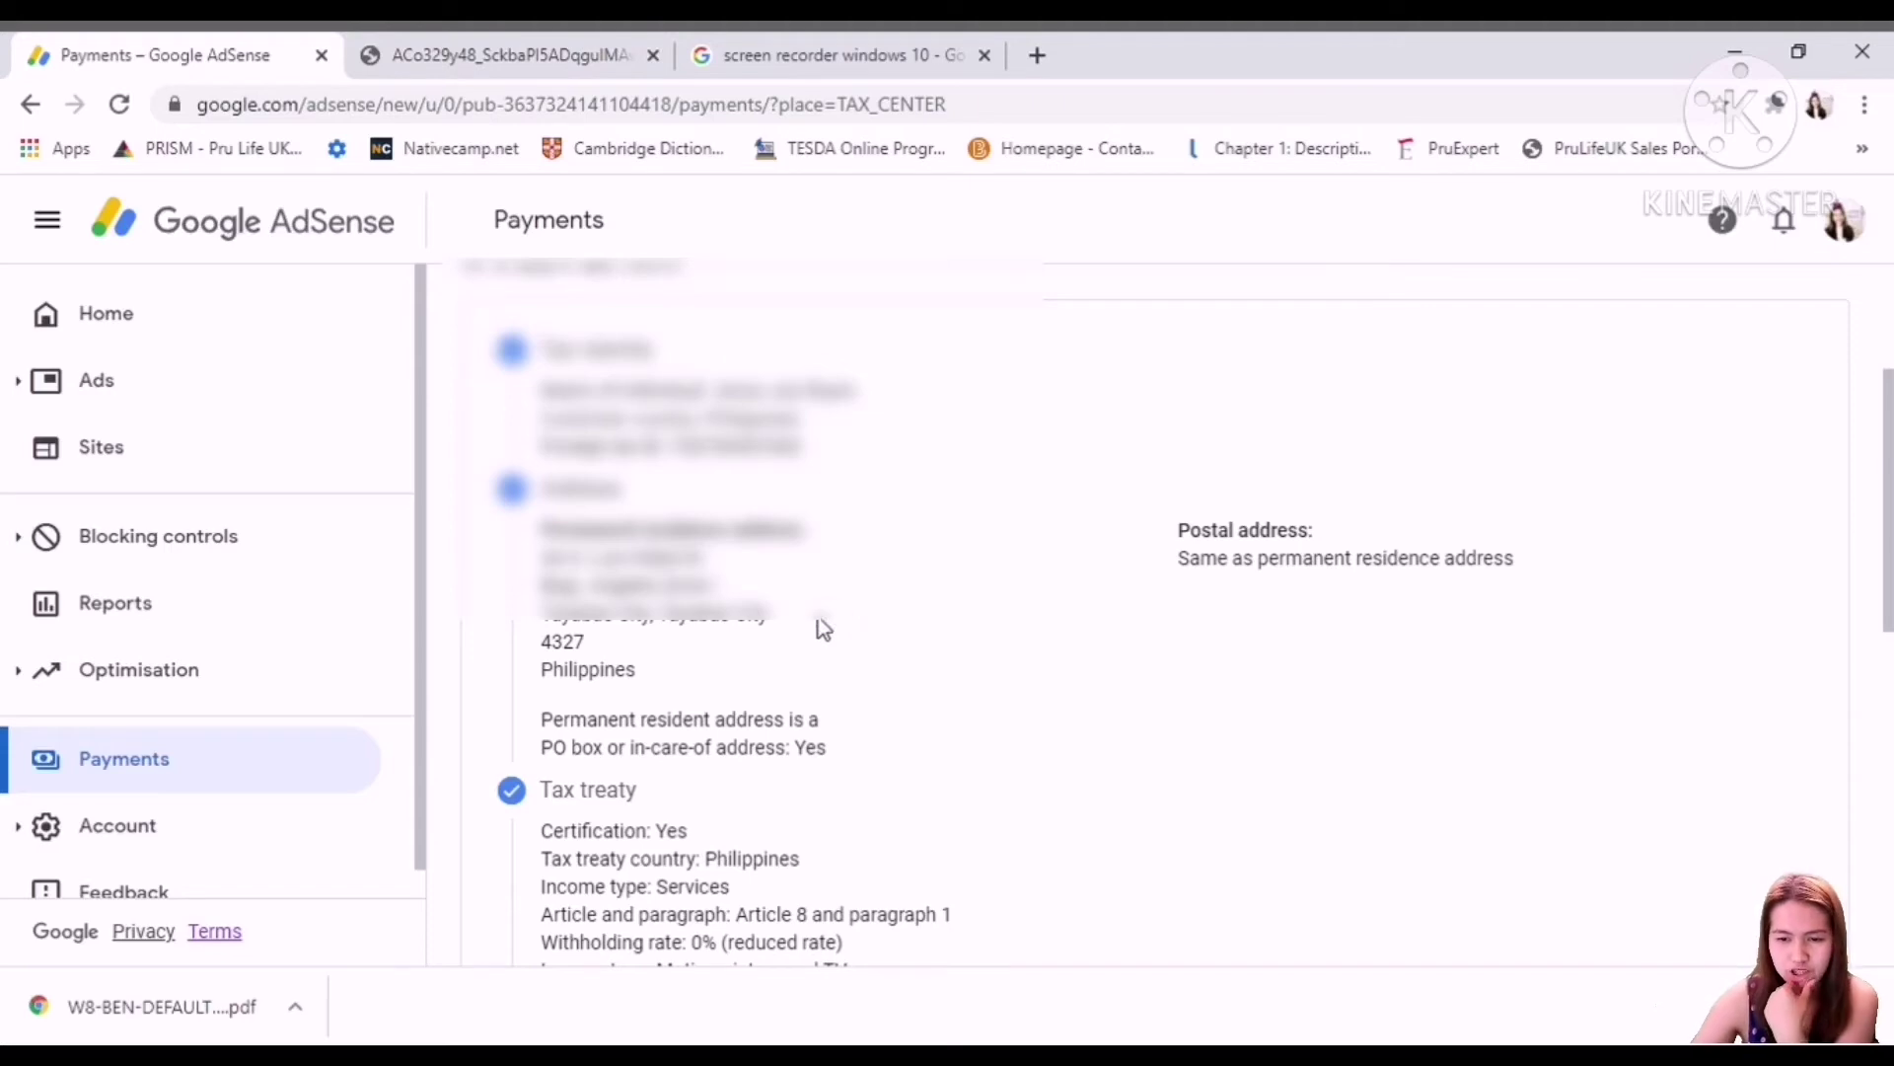
Check the tax treaty summary and form list, and continue to the certification section
scroll(820, 632, "down", 4)
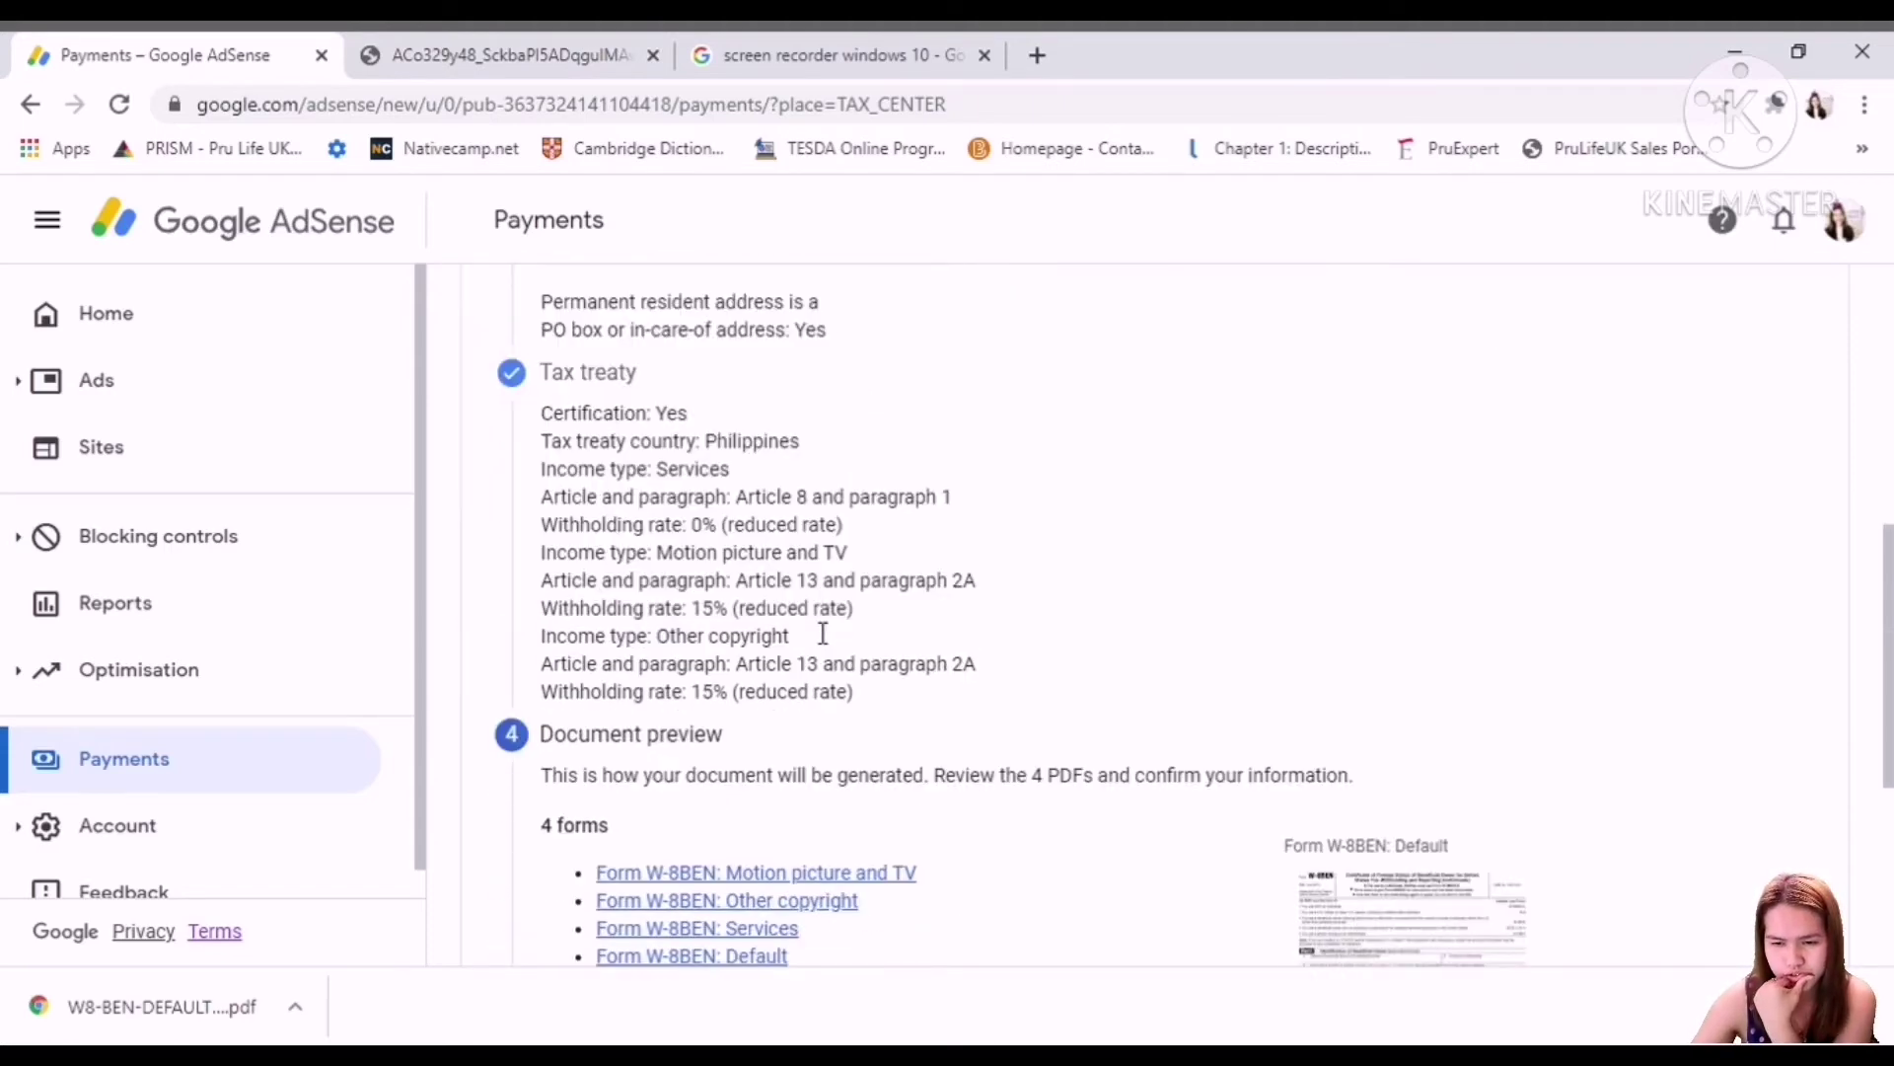
scroll(670, 592, "down", 5)
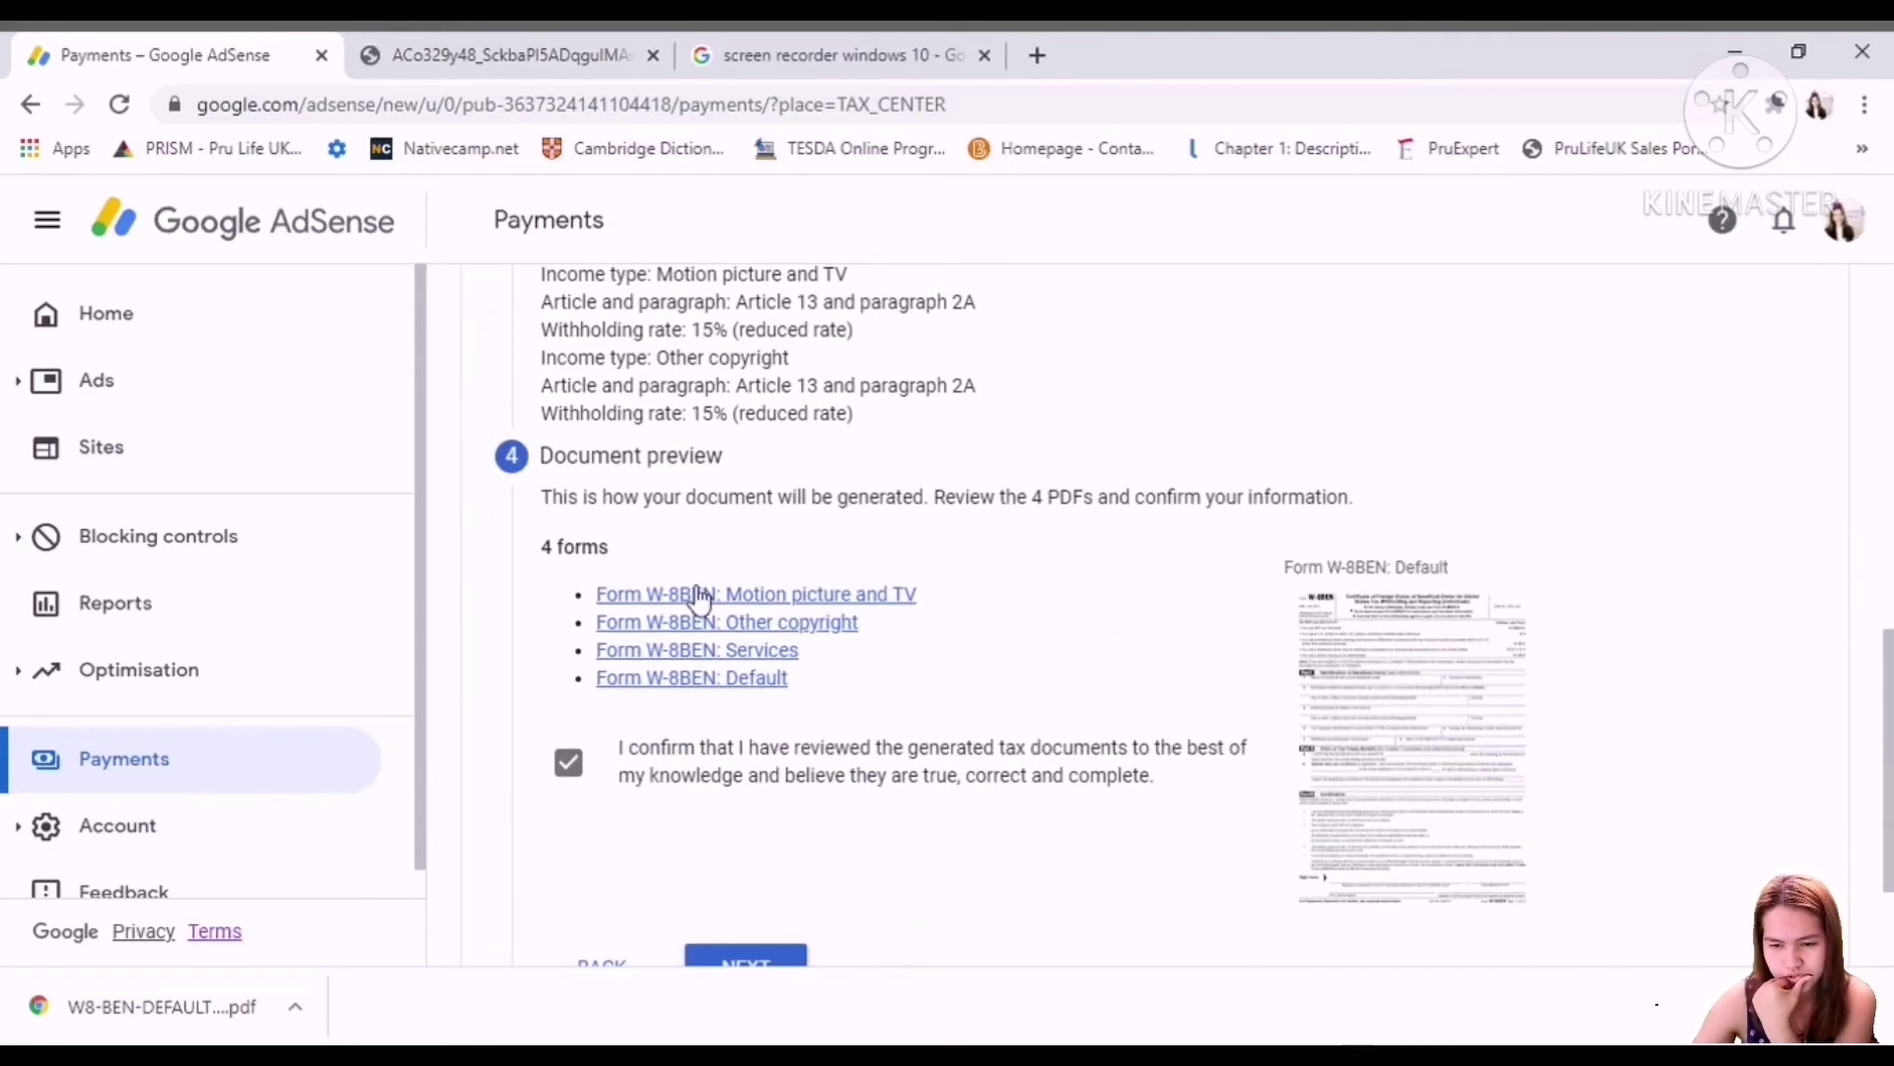
left_click(766, 789)
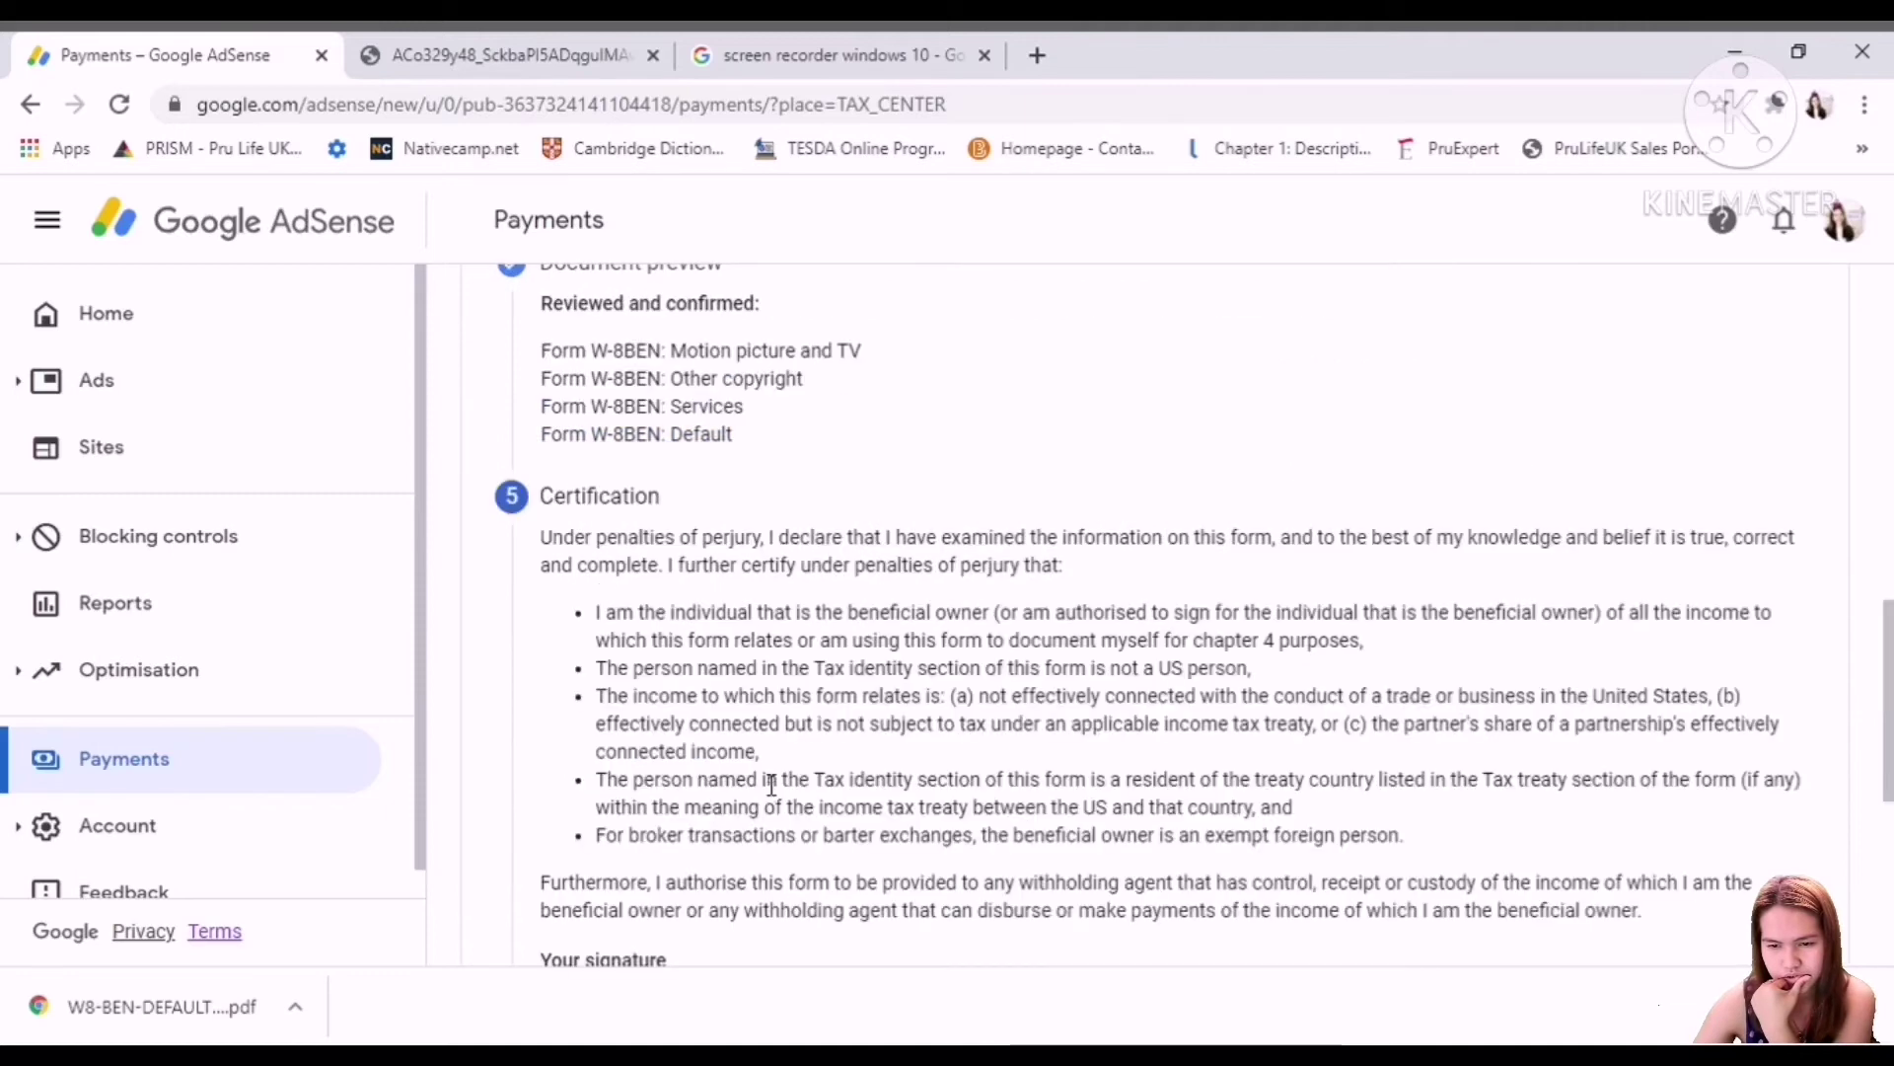
Sign the certification with the full legal name, declare completing the form on one's own behalf, and continue to the US activities section
scroll(772, 784, "up", 15)
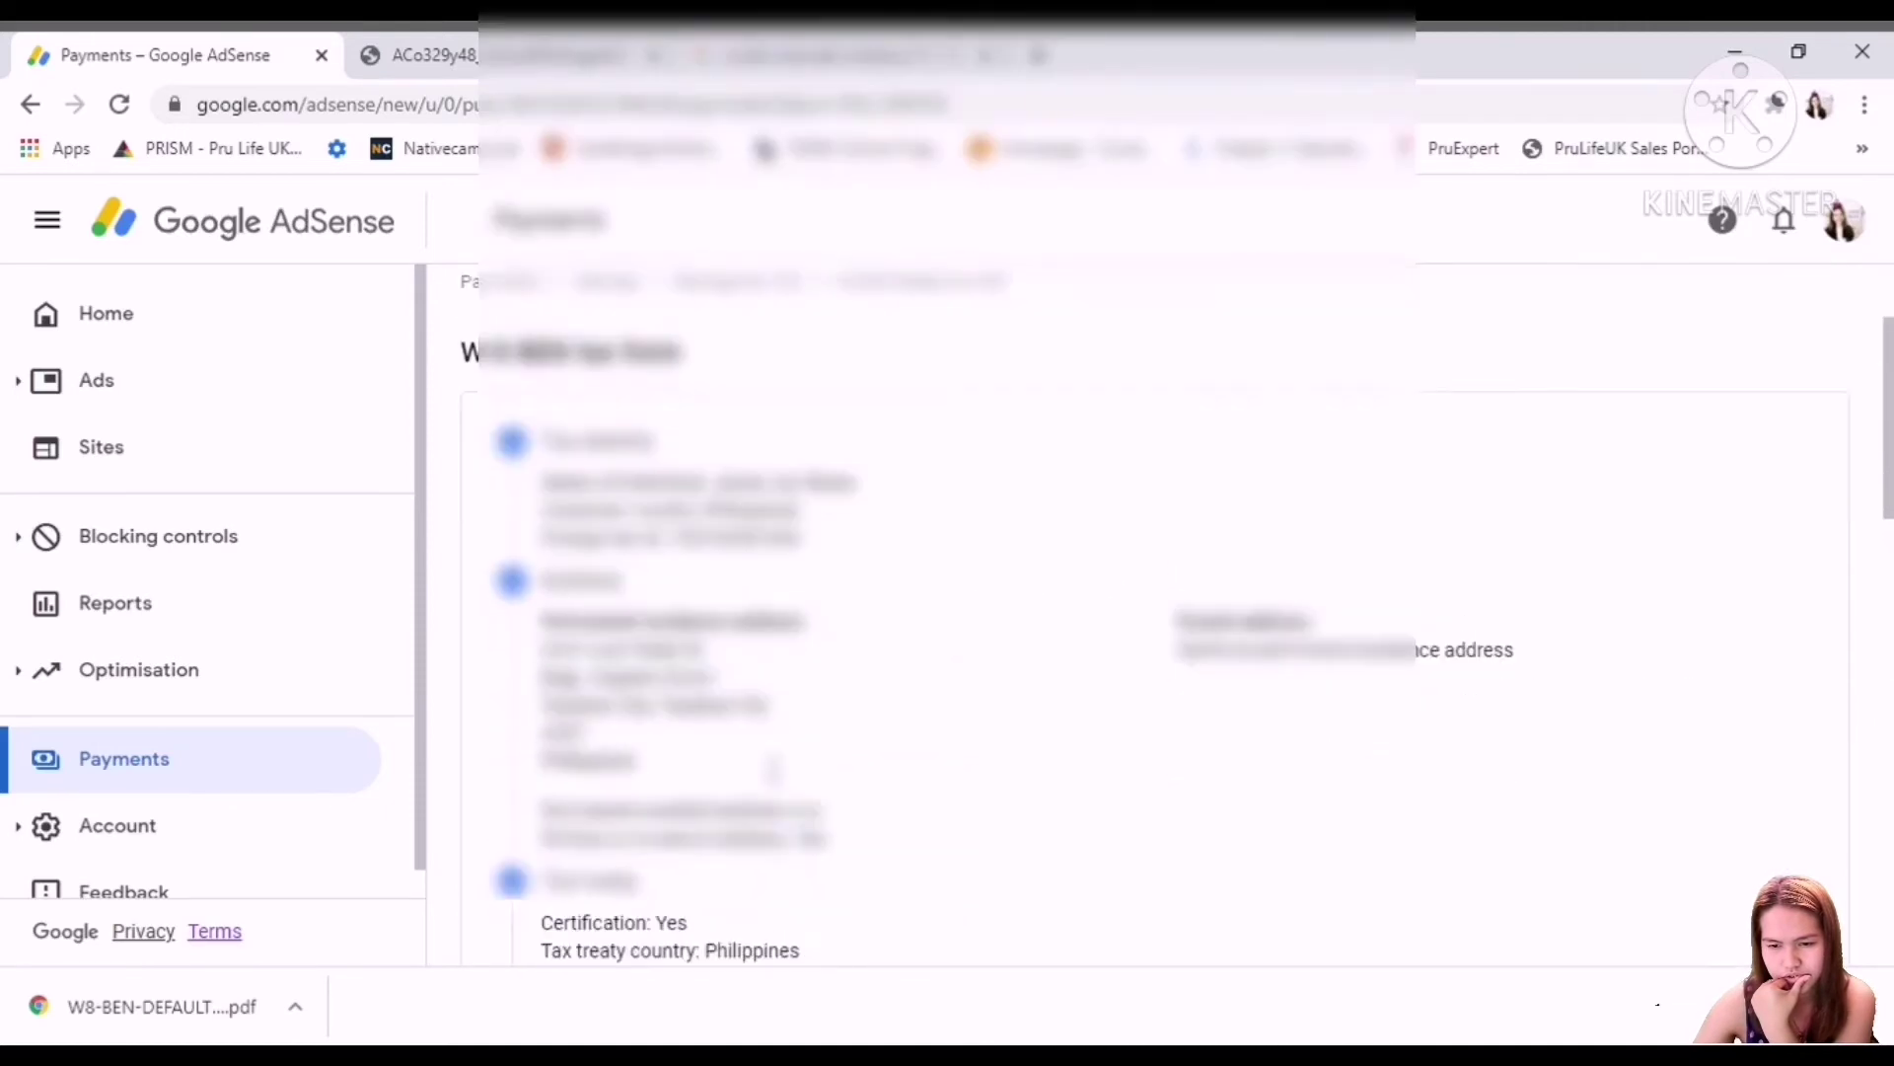
scroll(774, 769, "down", 15)
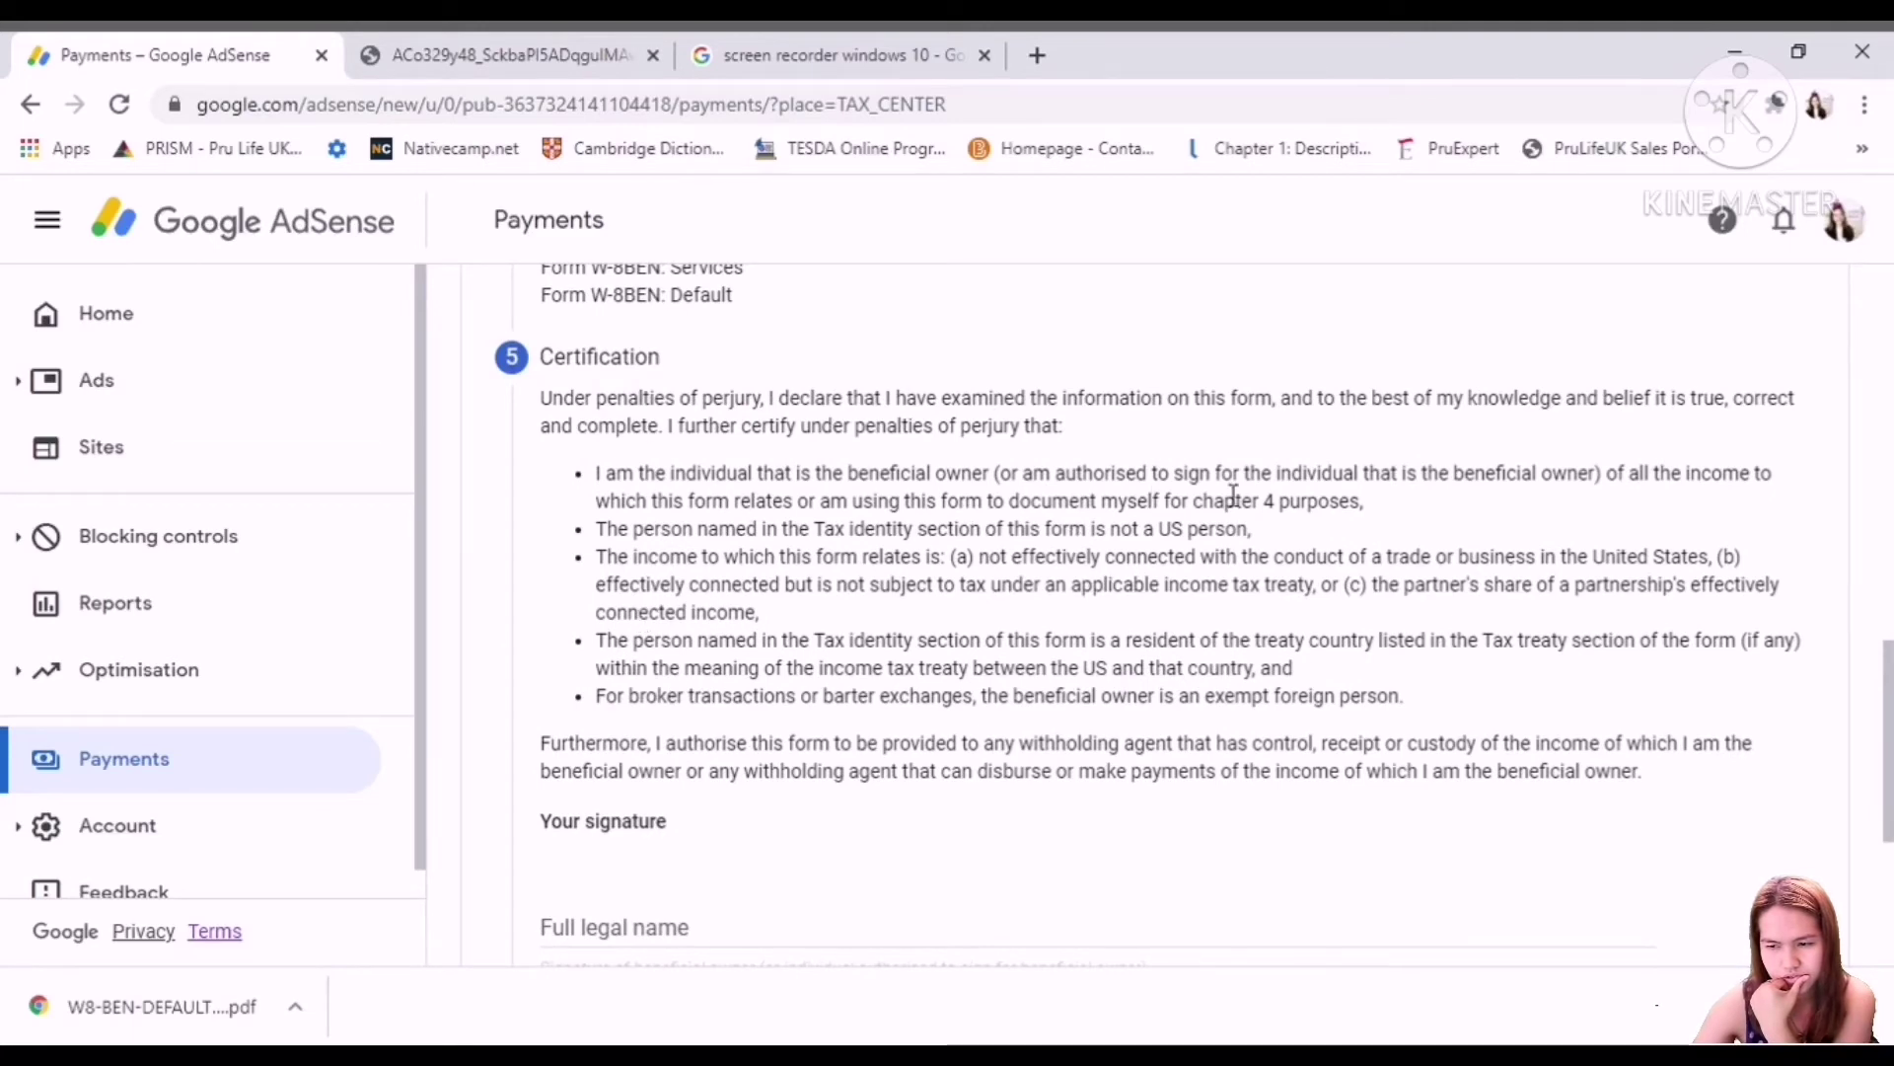
scroll(1497, 500, "down", 4)
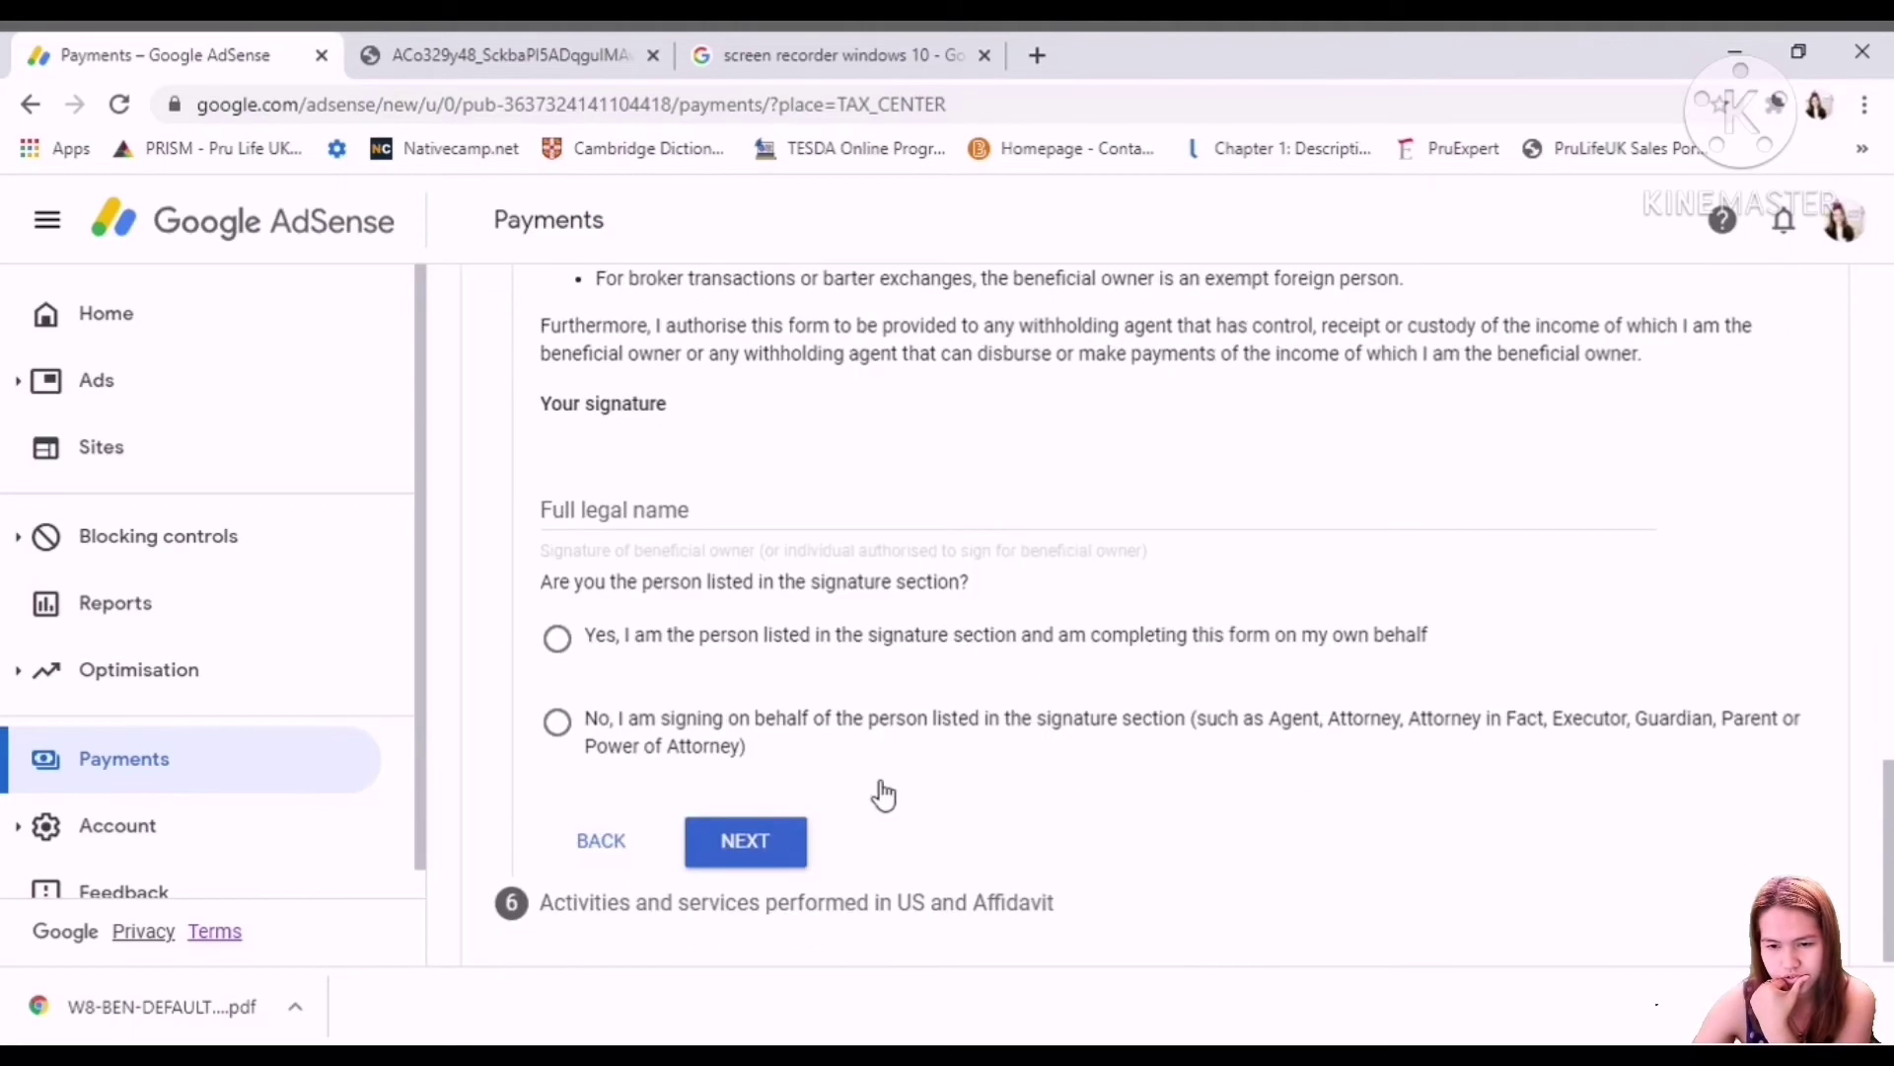
left_click(736, 525)
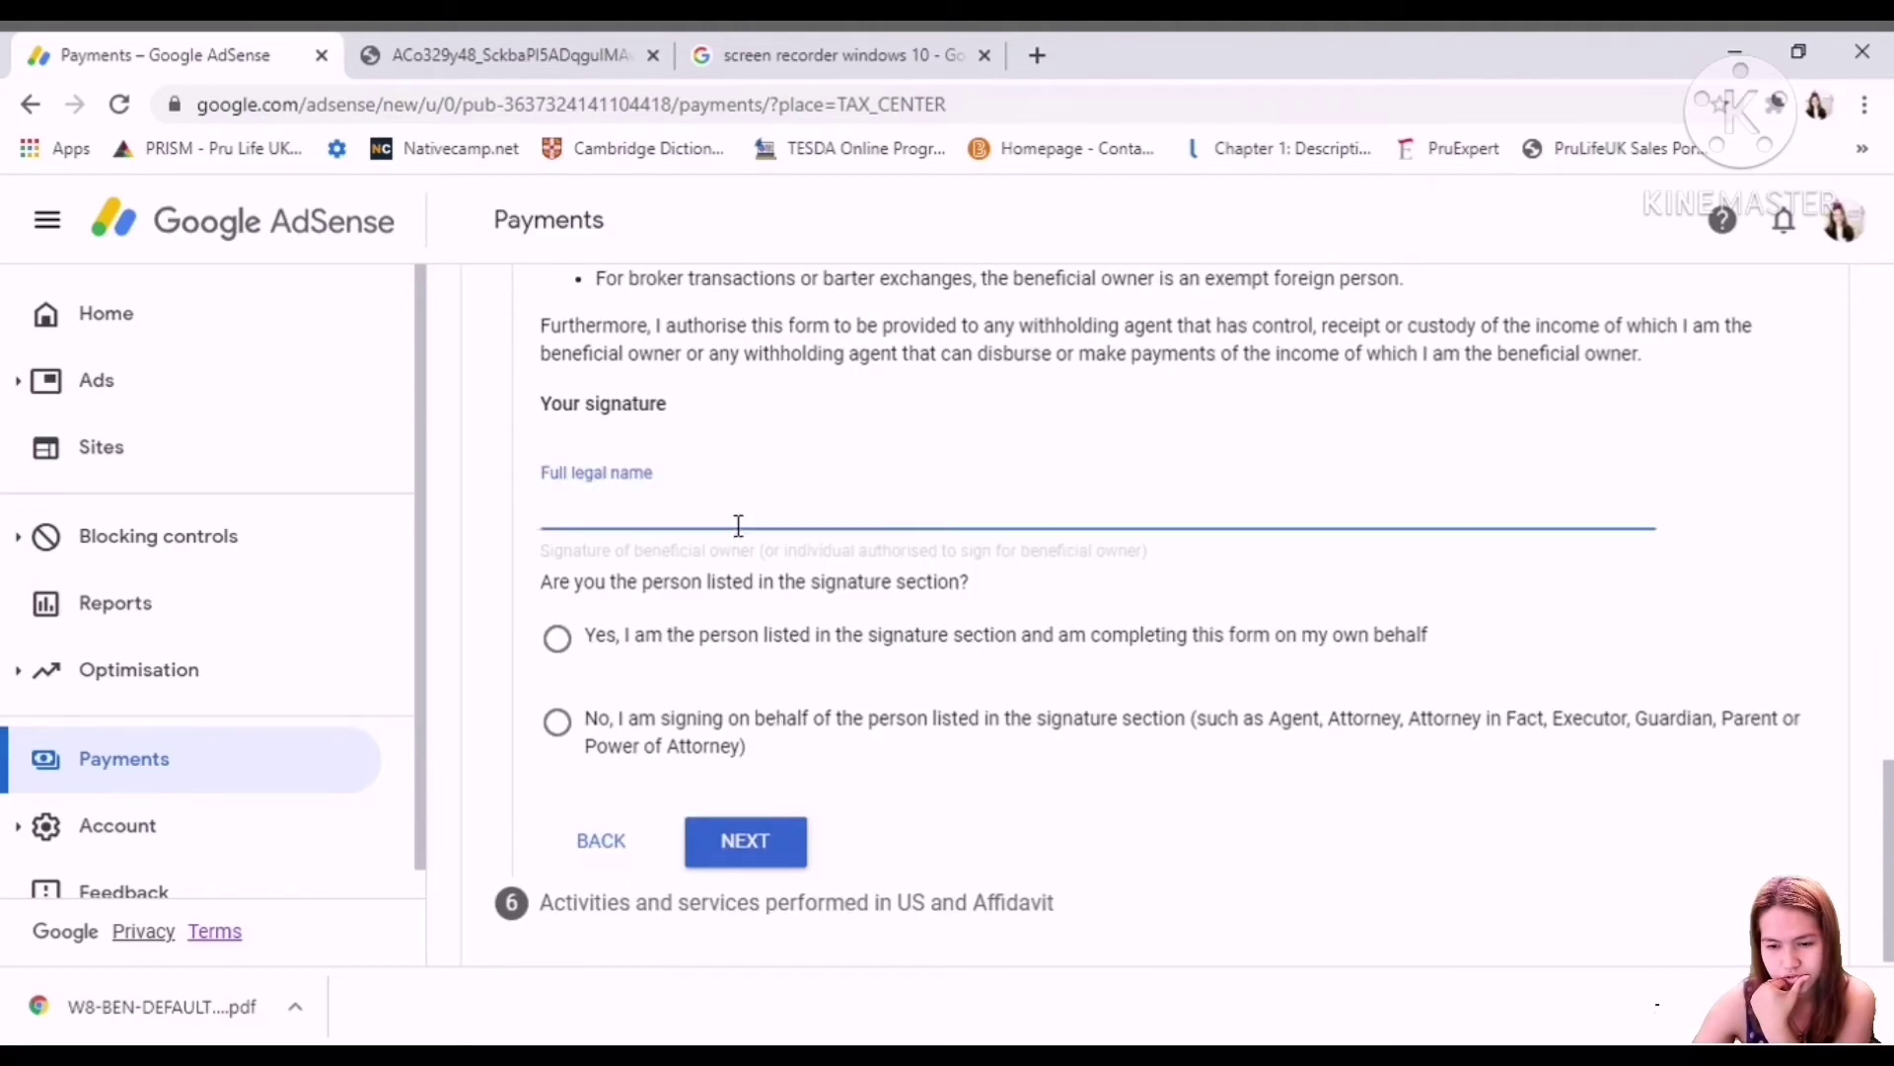
left_click(566, 649)
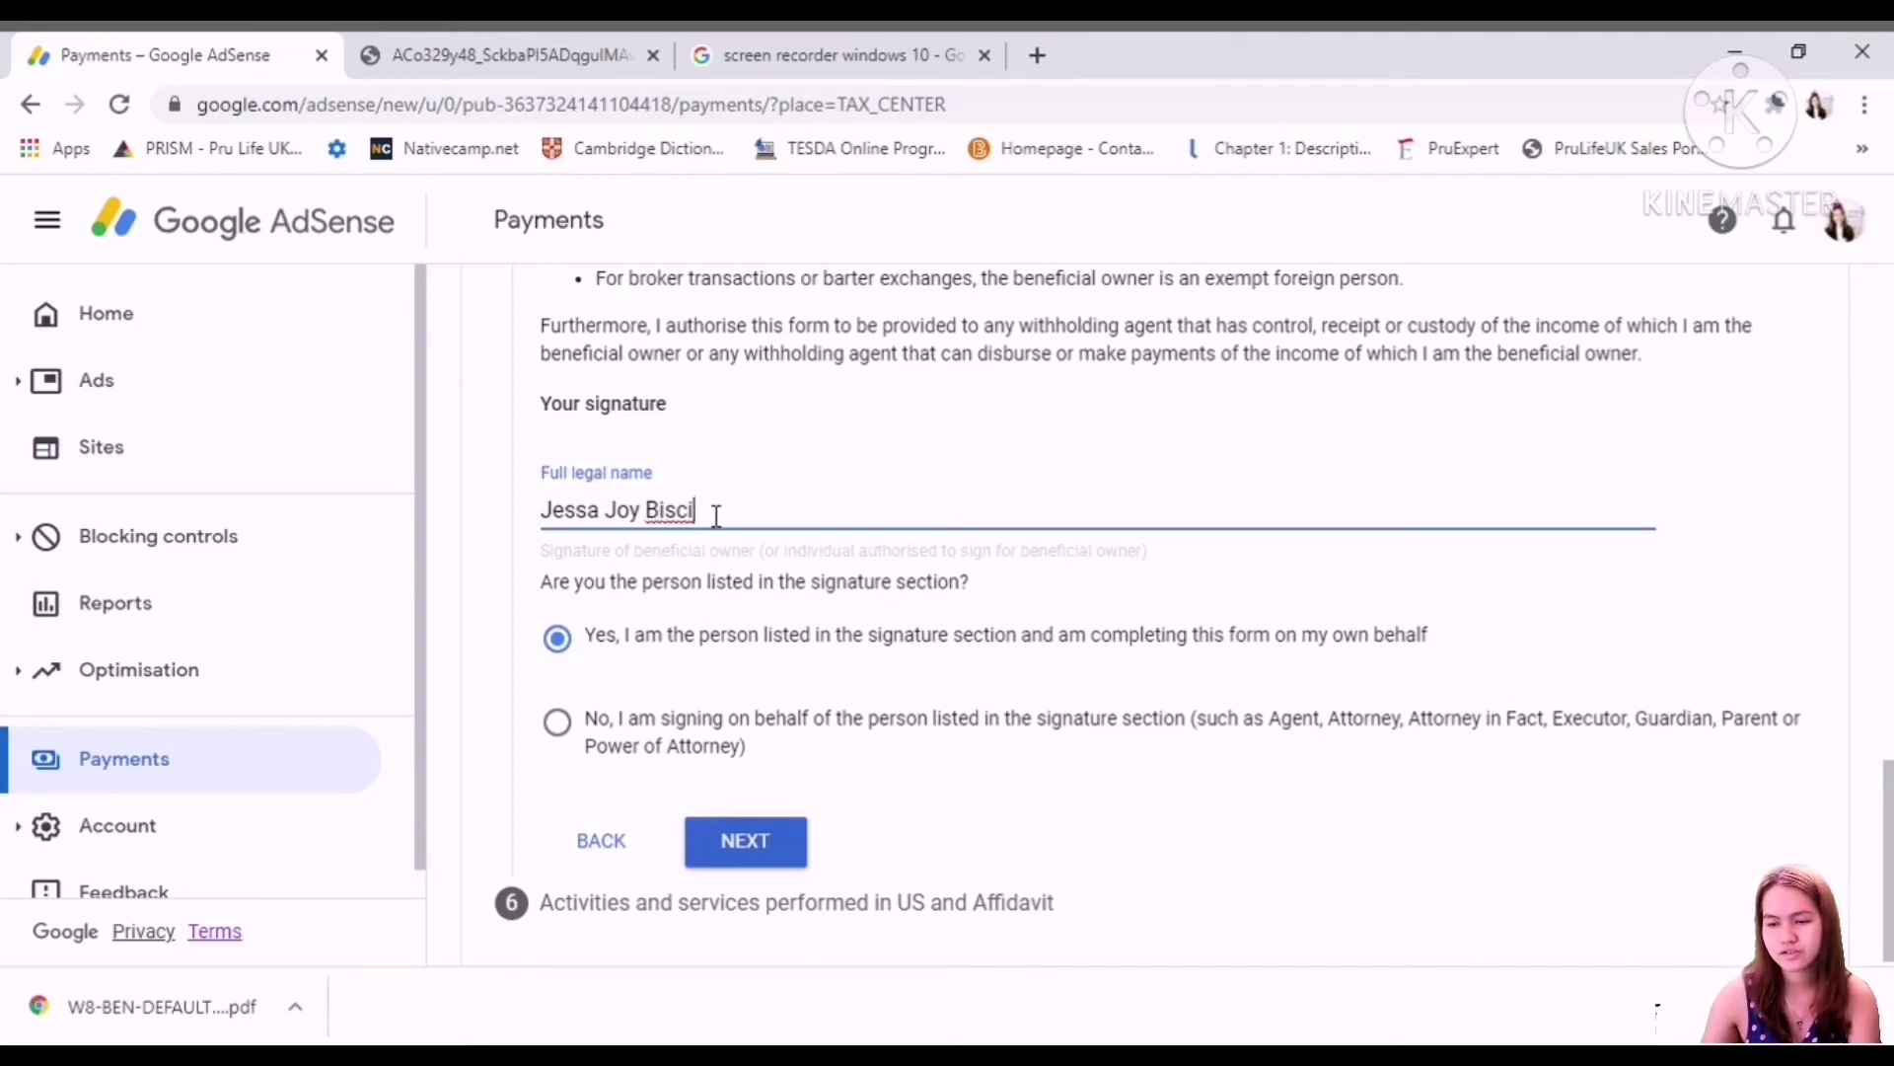
type("cho Re")
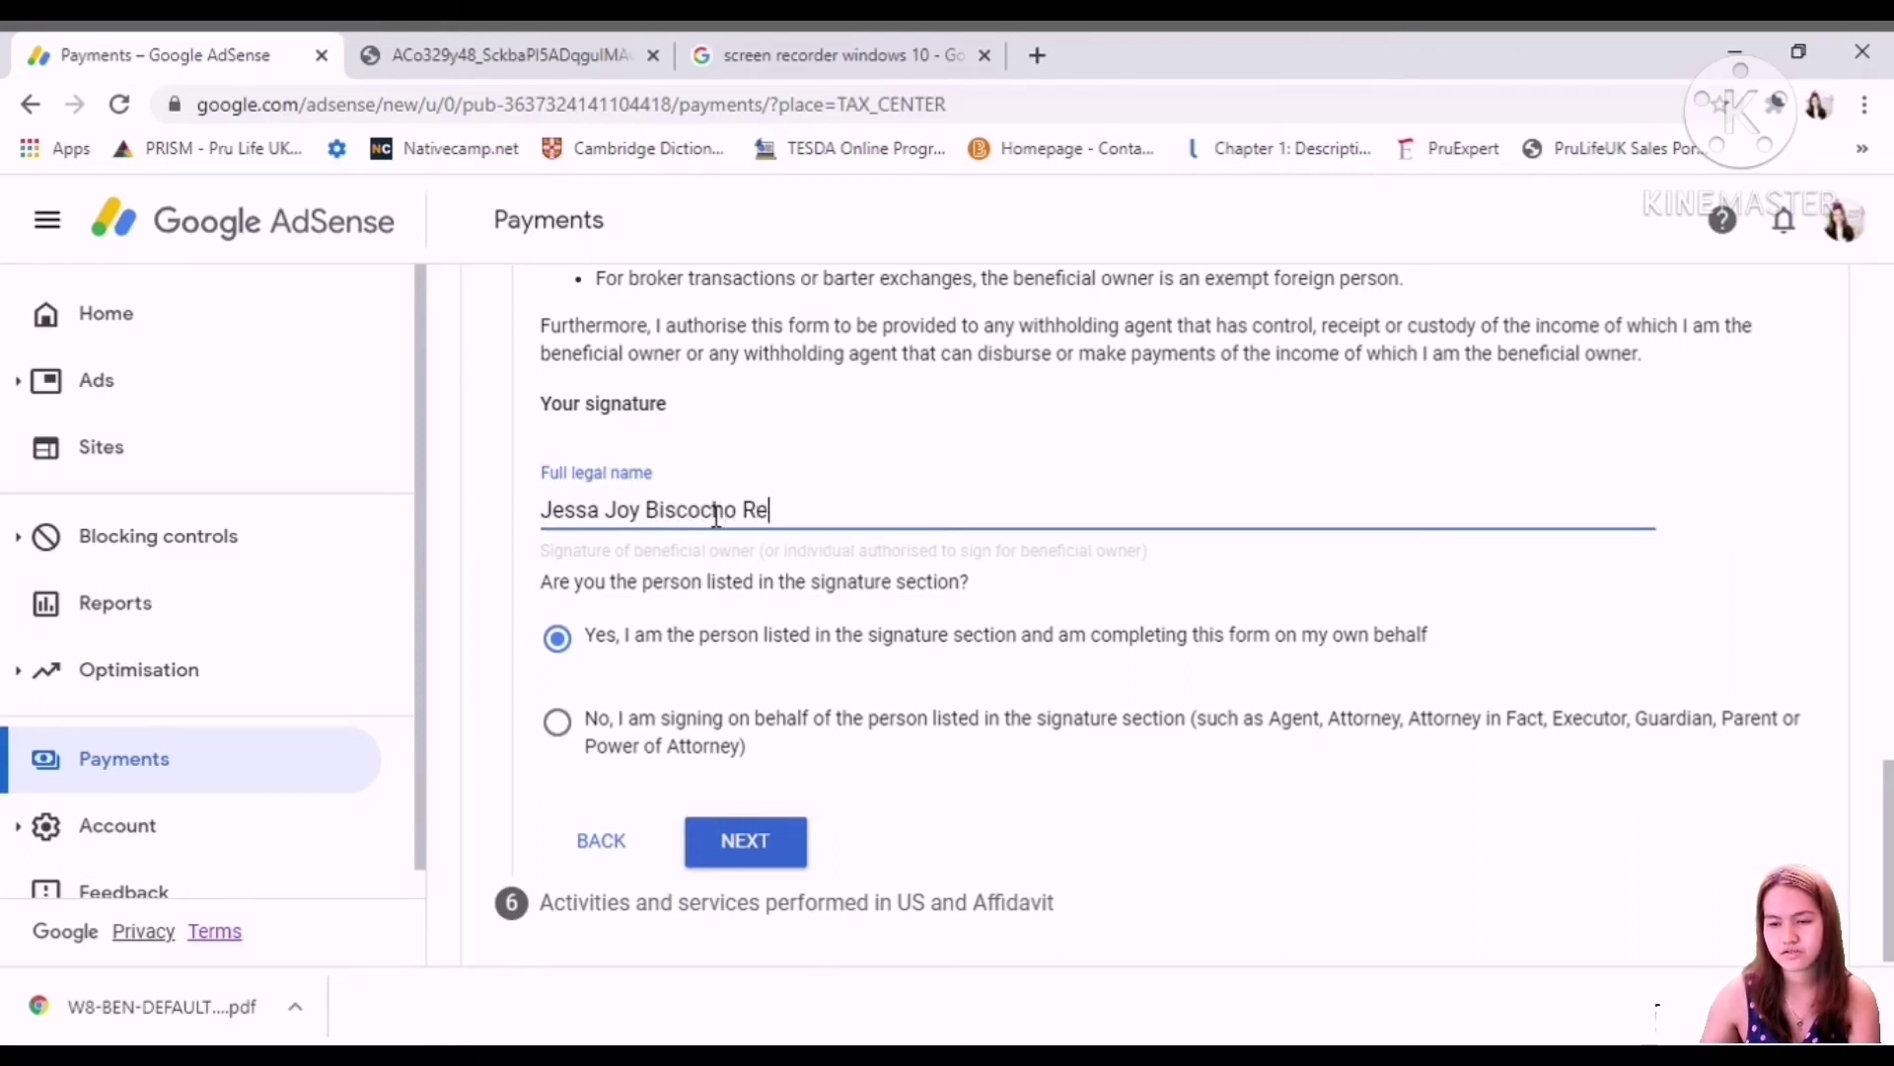
type("yes")
left_click(773, 848)
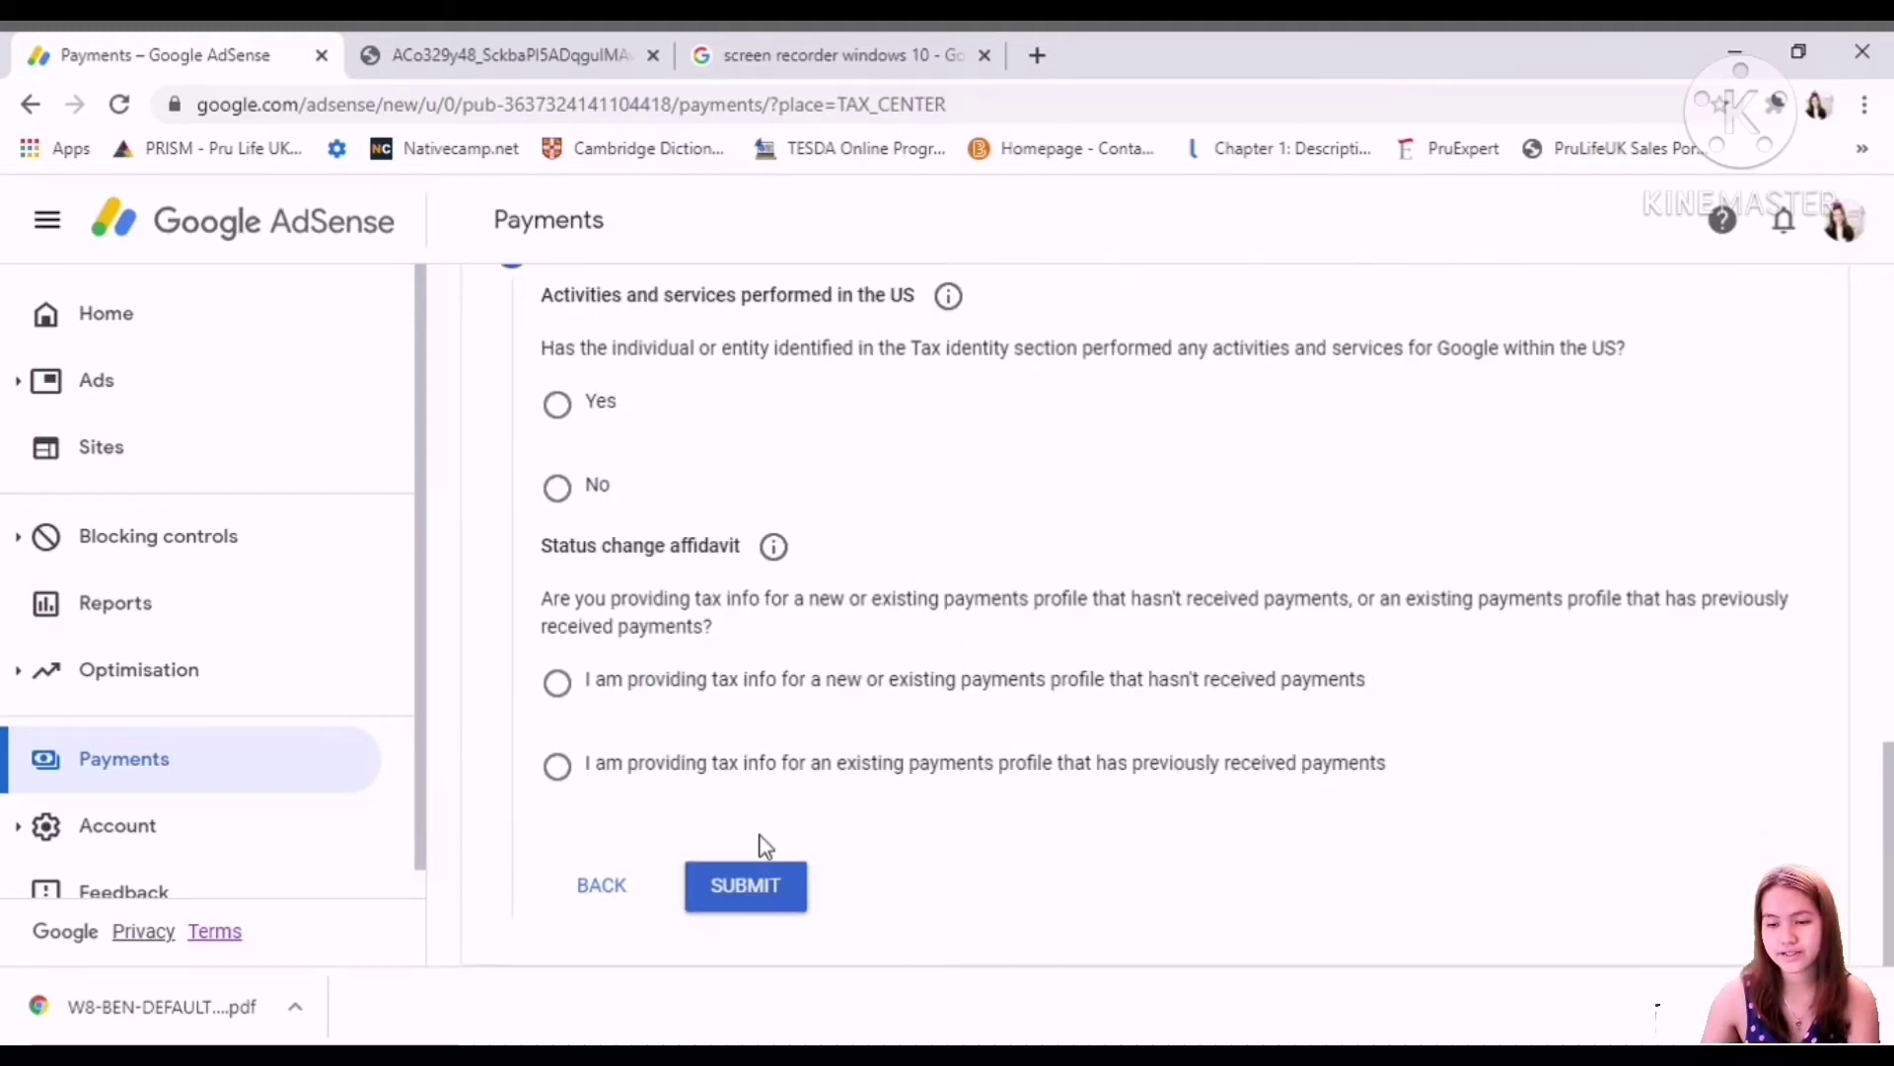
scroll(943, 594, "up", 3)
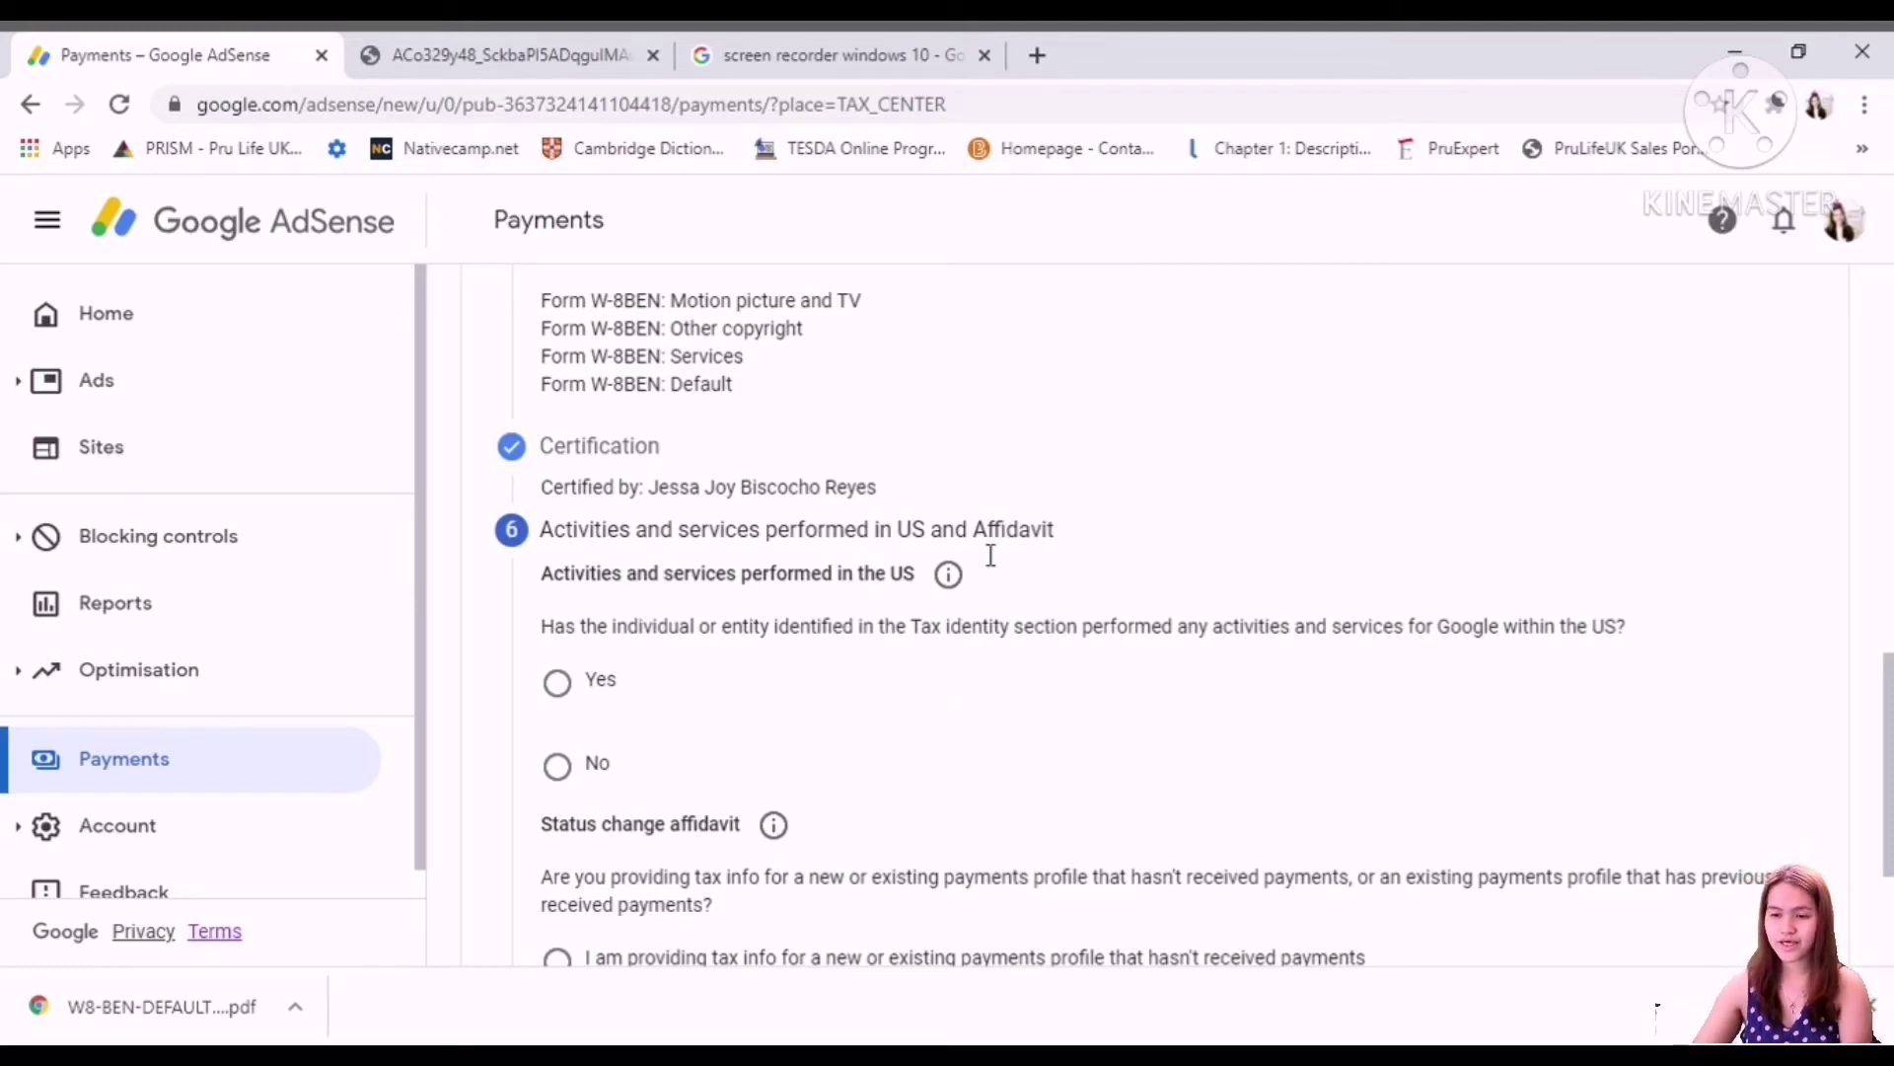
Declare that no activities or services were performed for Google within the US, and certify that all services are provided solely outside the US
left_click(559, 766)
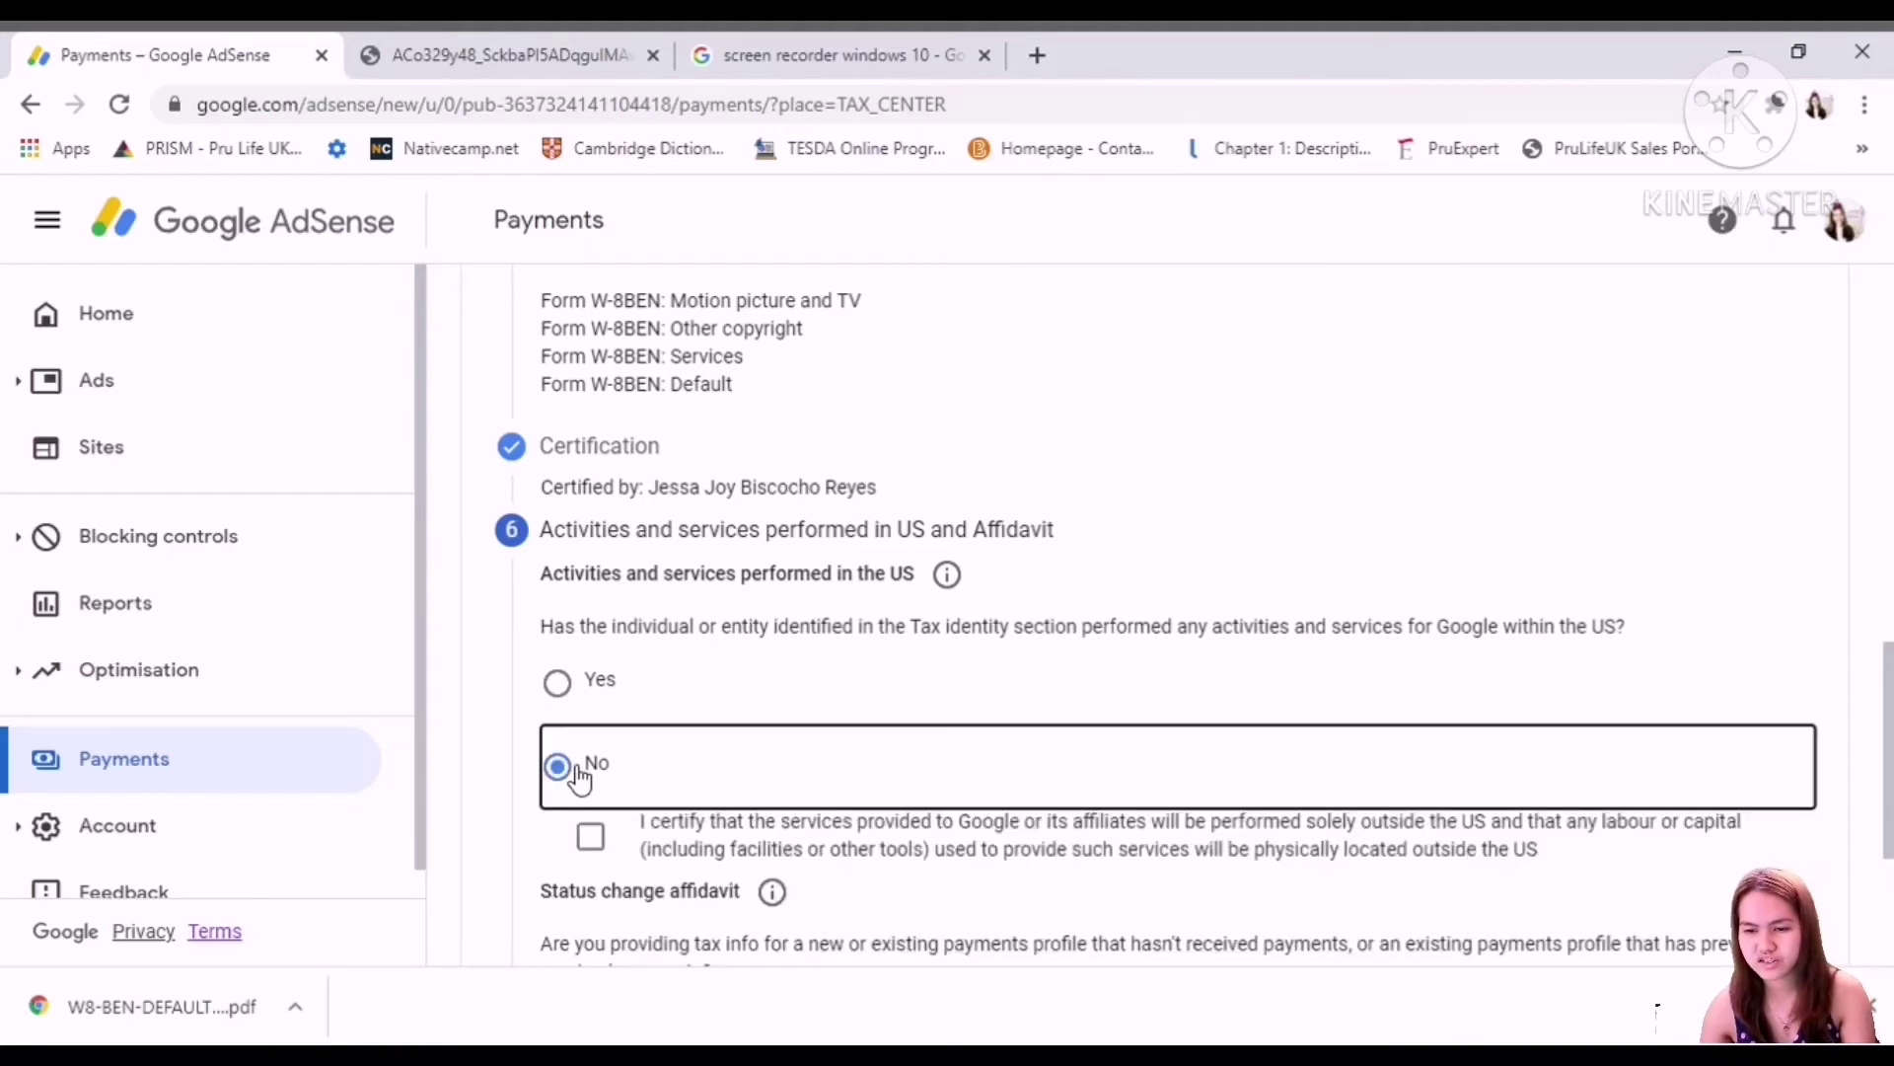
scroll(582, 776, "down", 2)
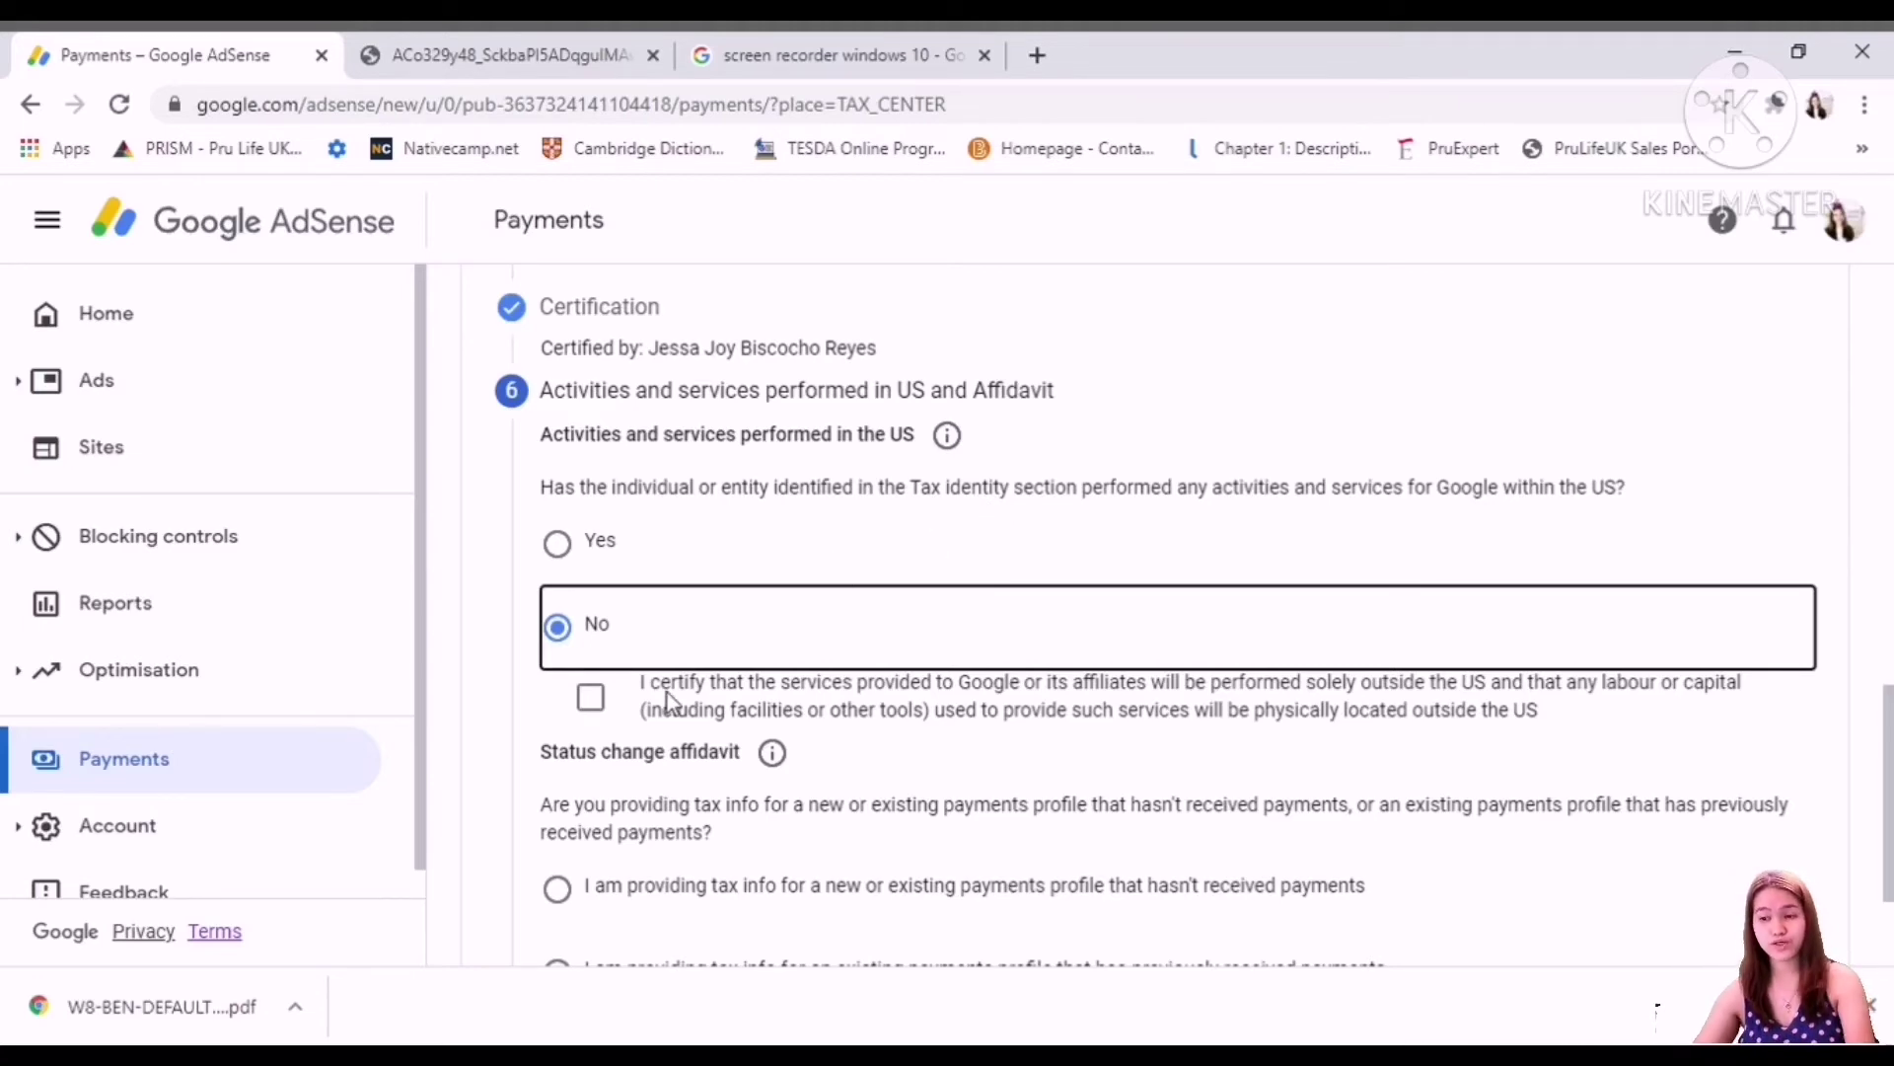
scroll(669, 710, "down", 2)
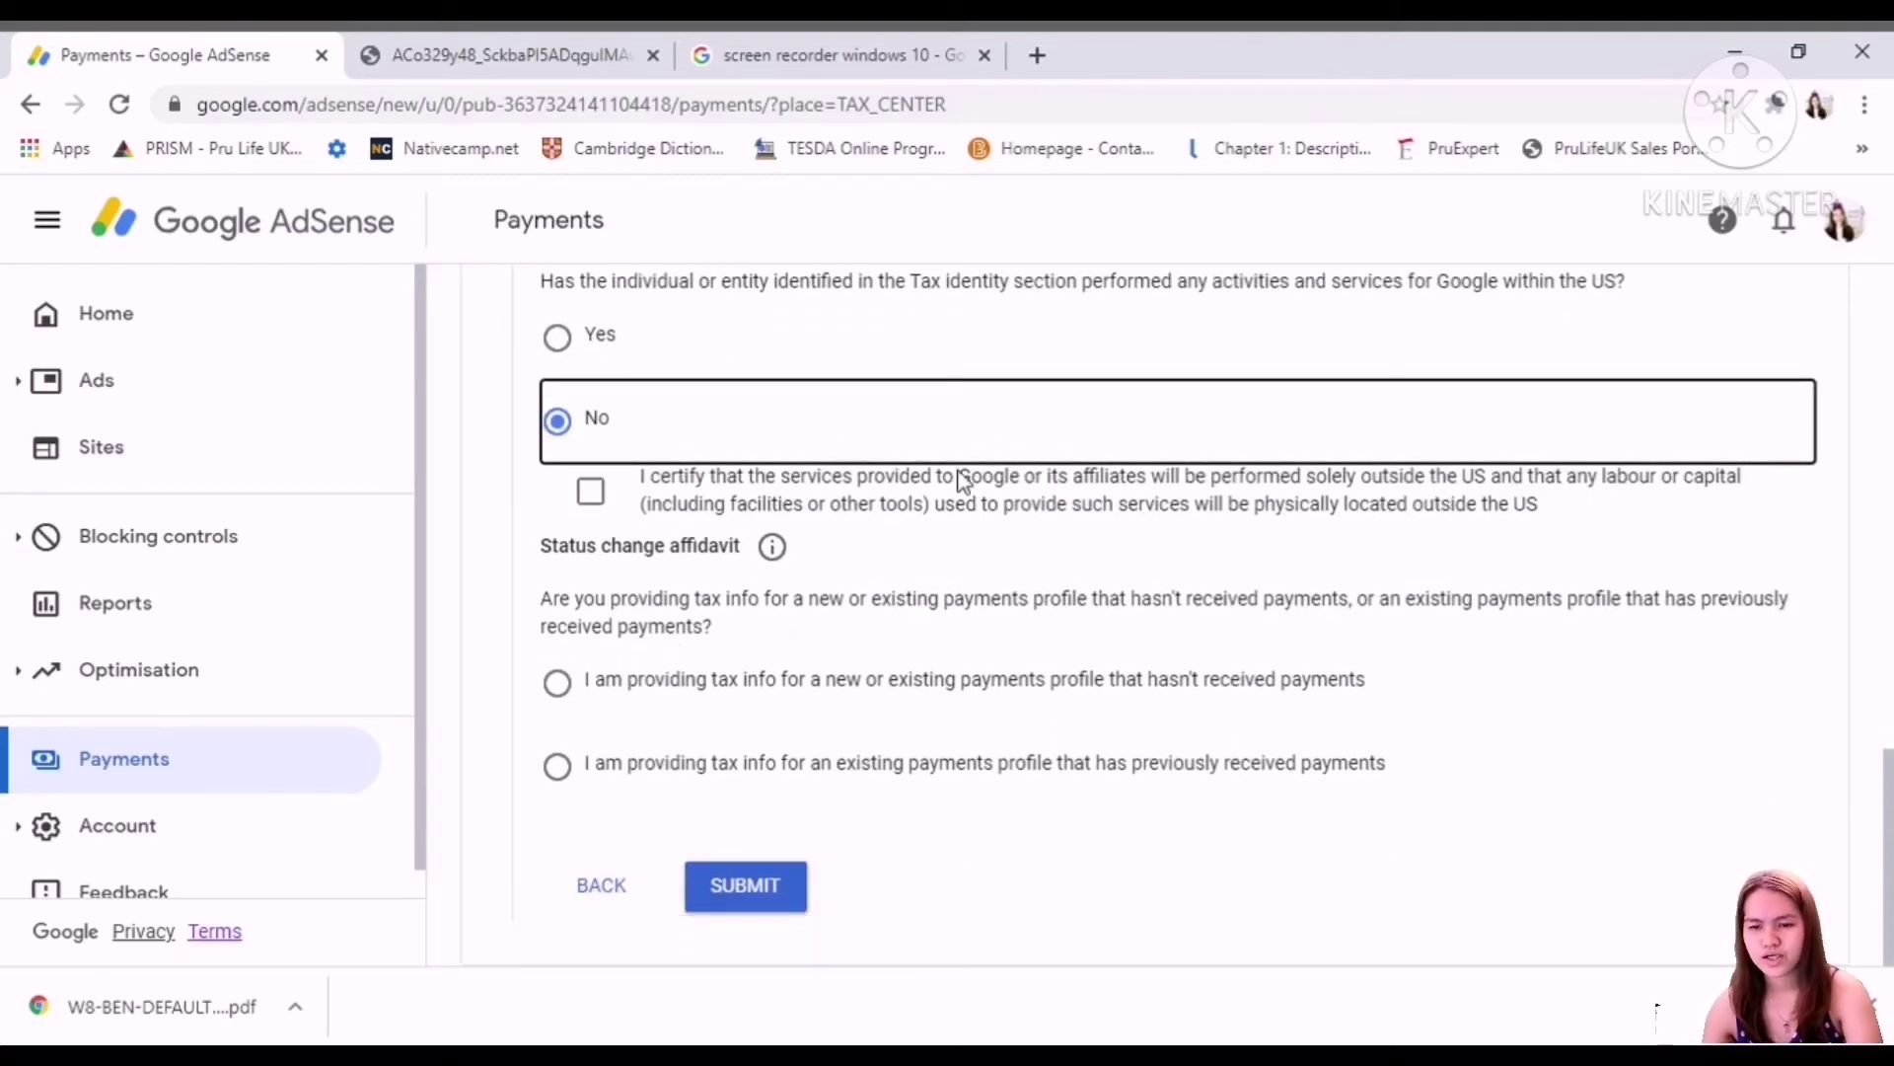
left_click(594, 492)
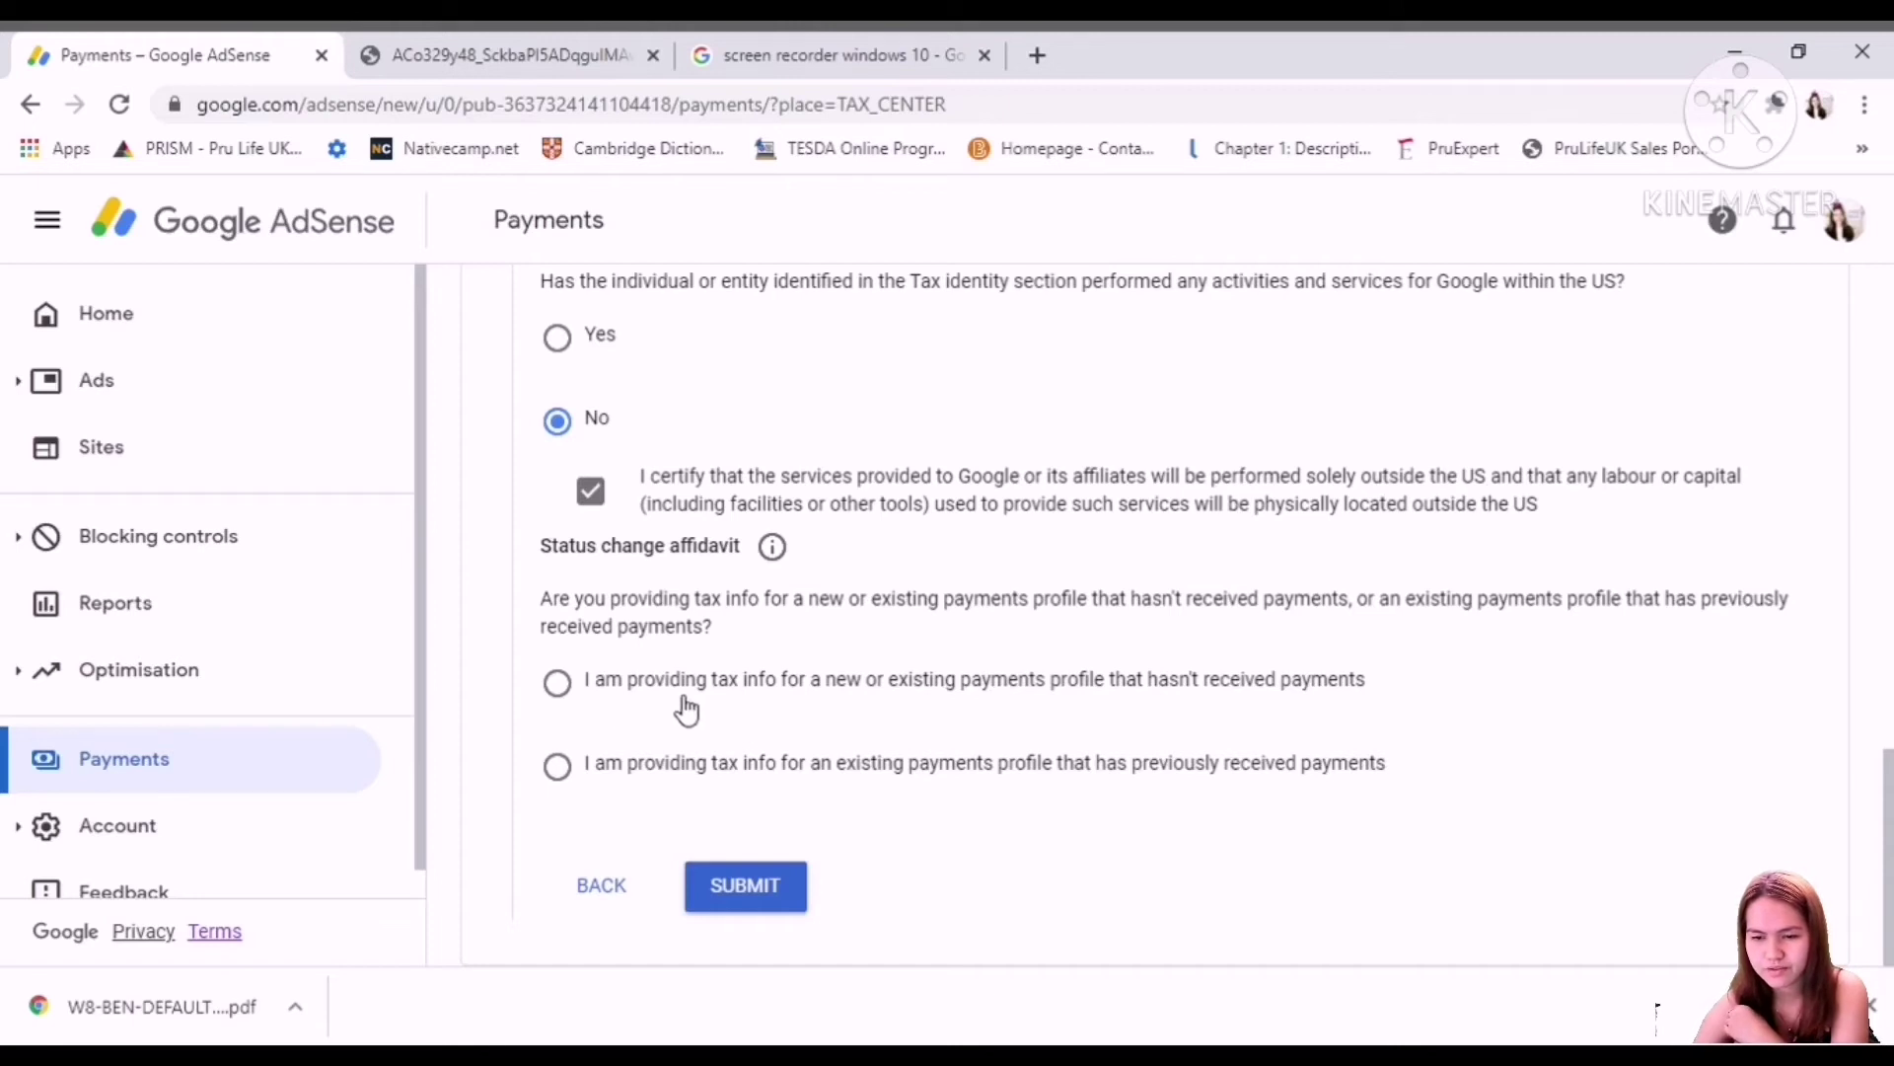
Declare that the tax info is for a new or existing payments profile that hasn't received payments, and submit the form
left_click(559, 682)
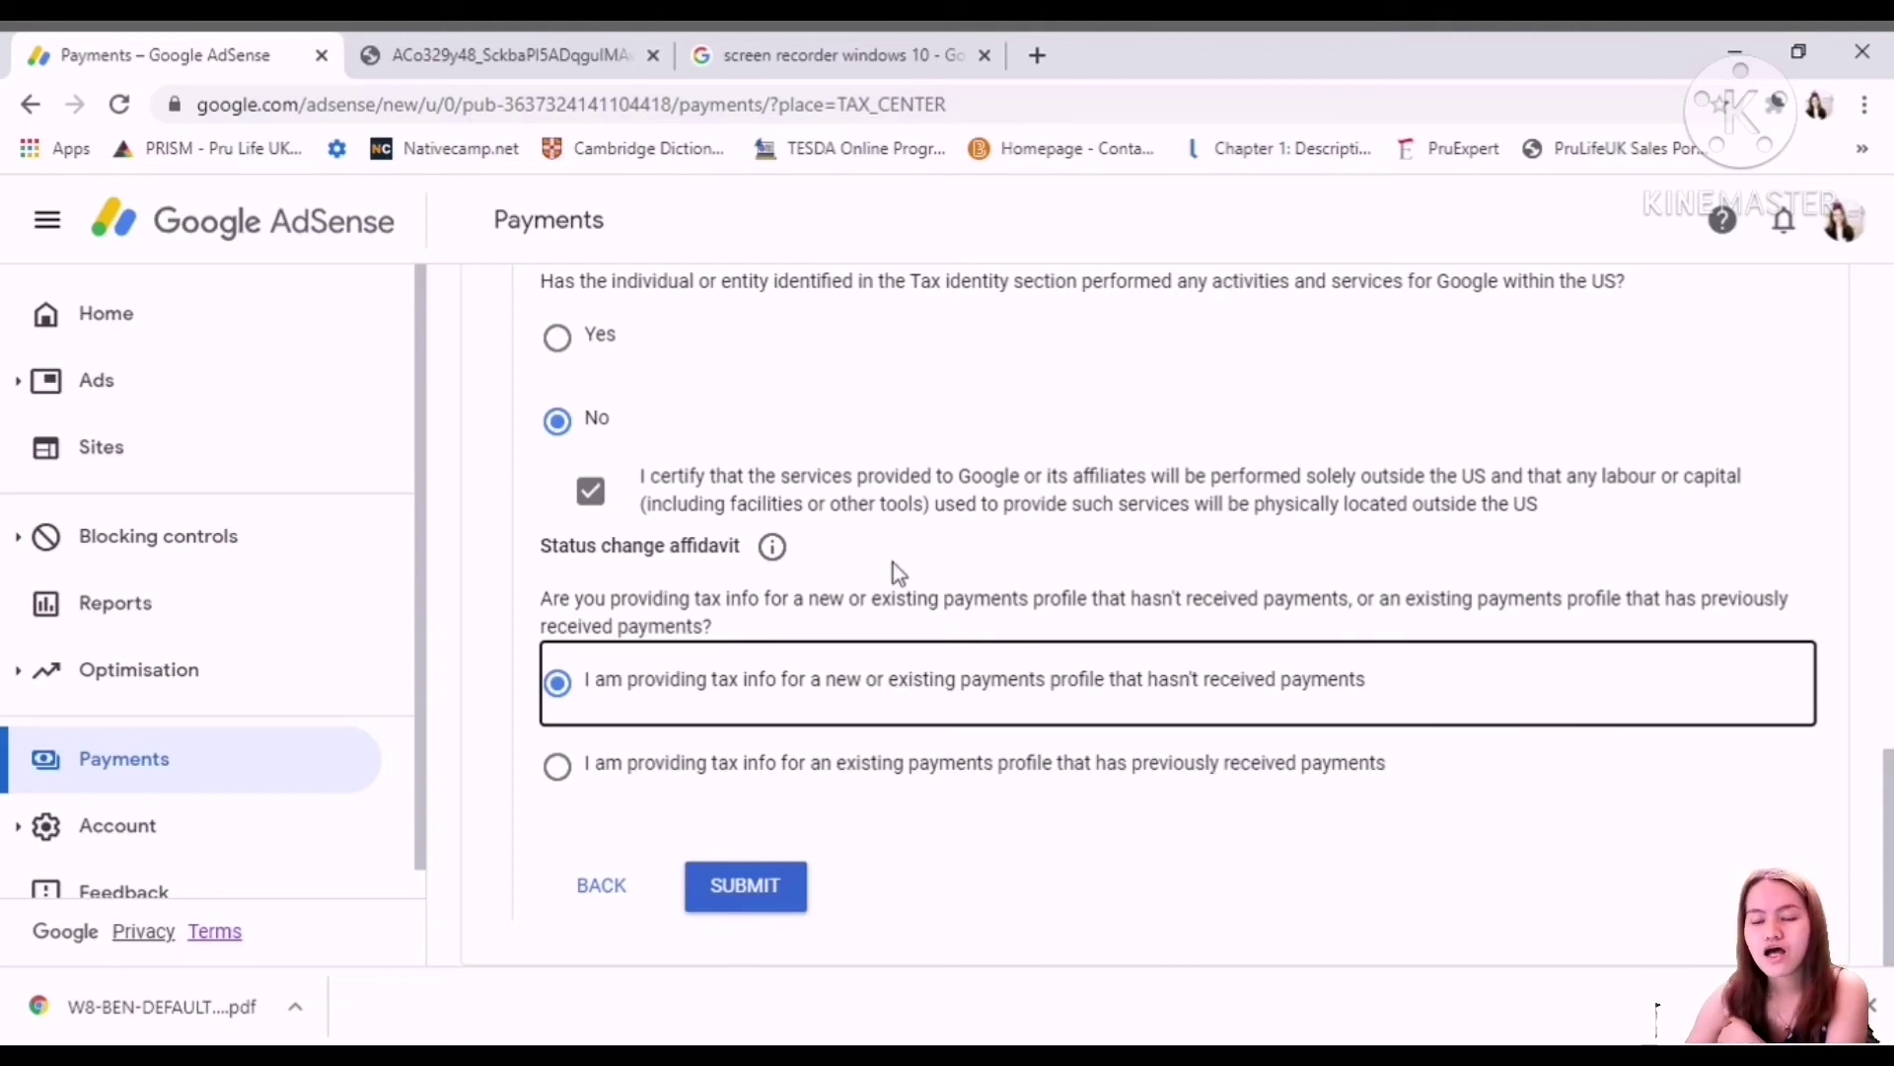
left_click(666, 678)
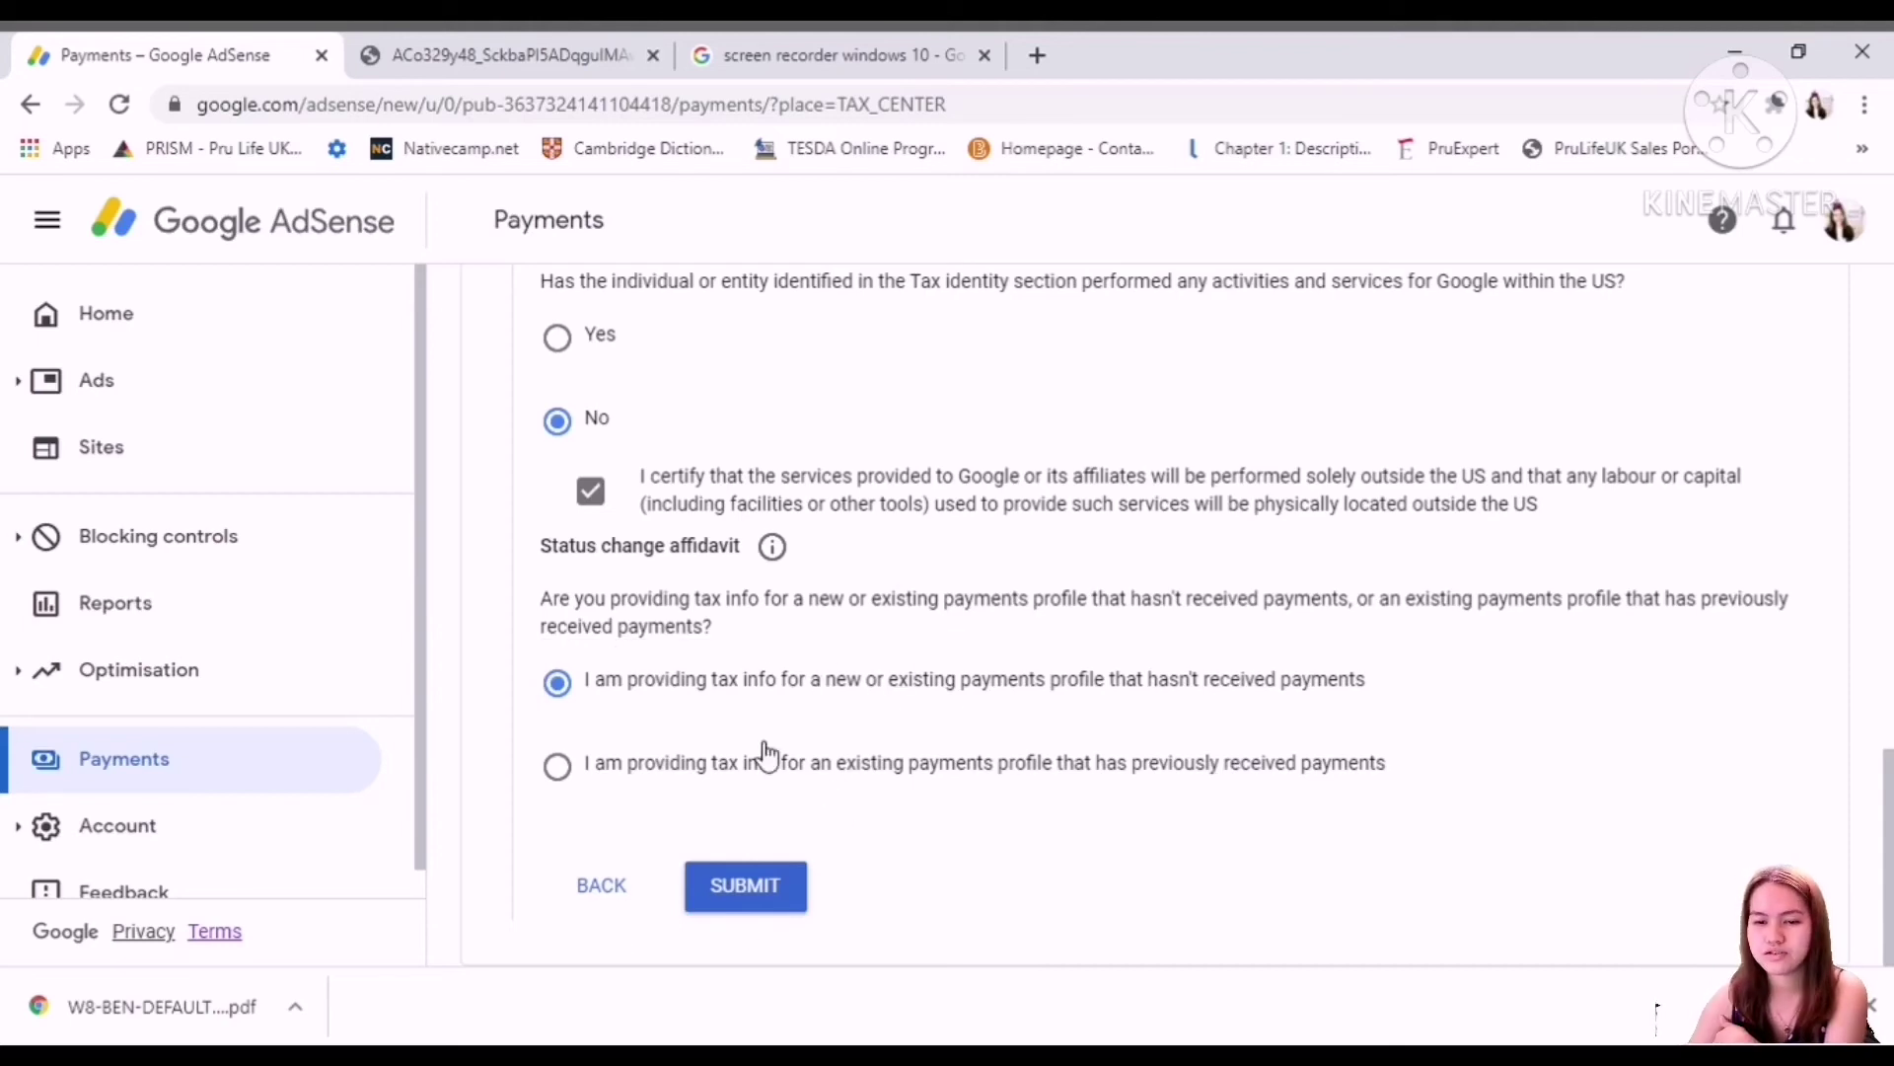
left_click(744, 888)
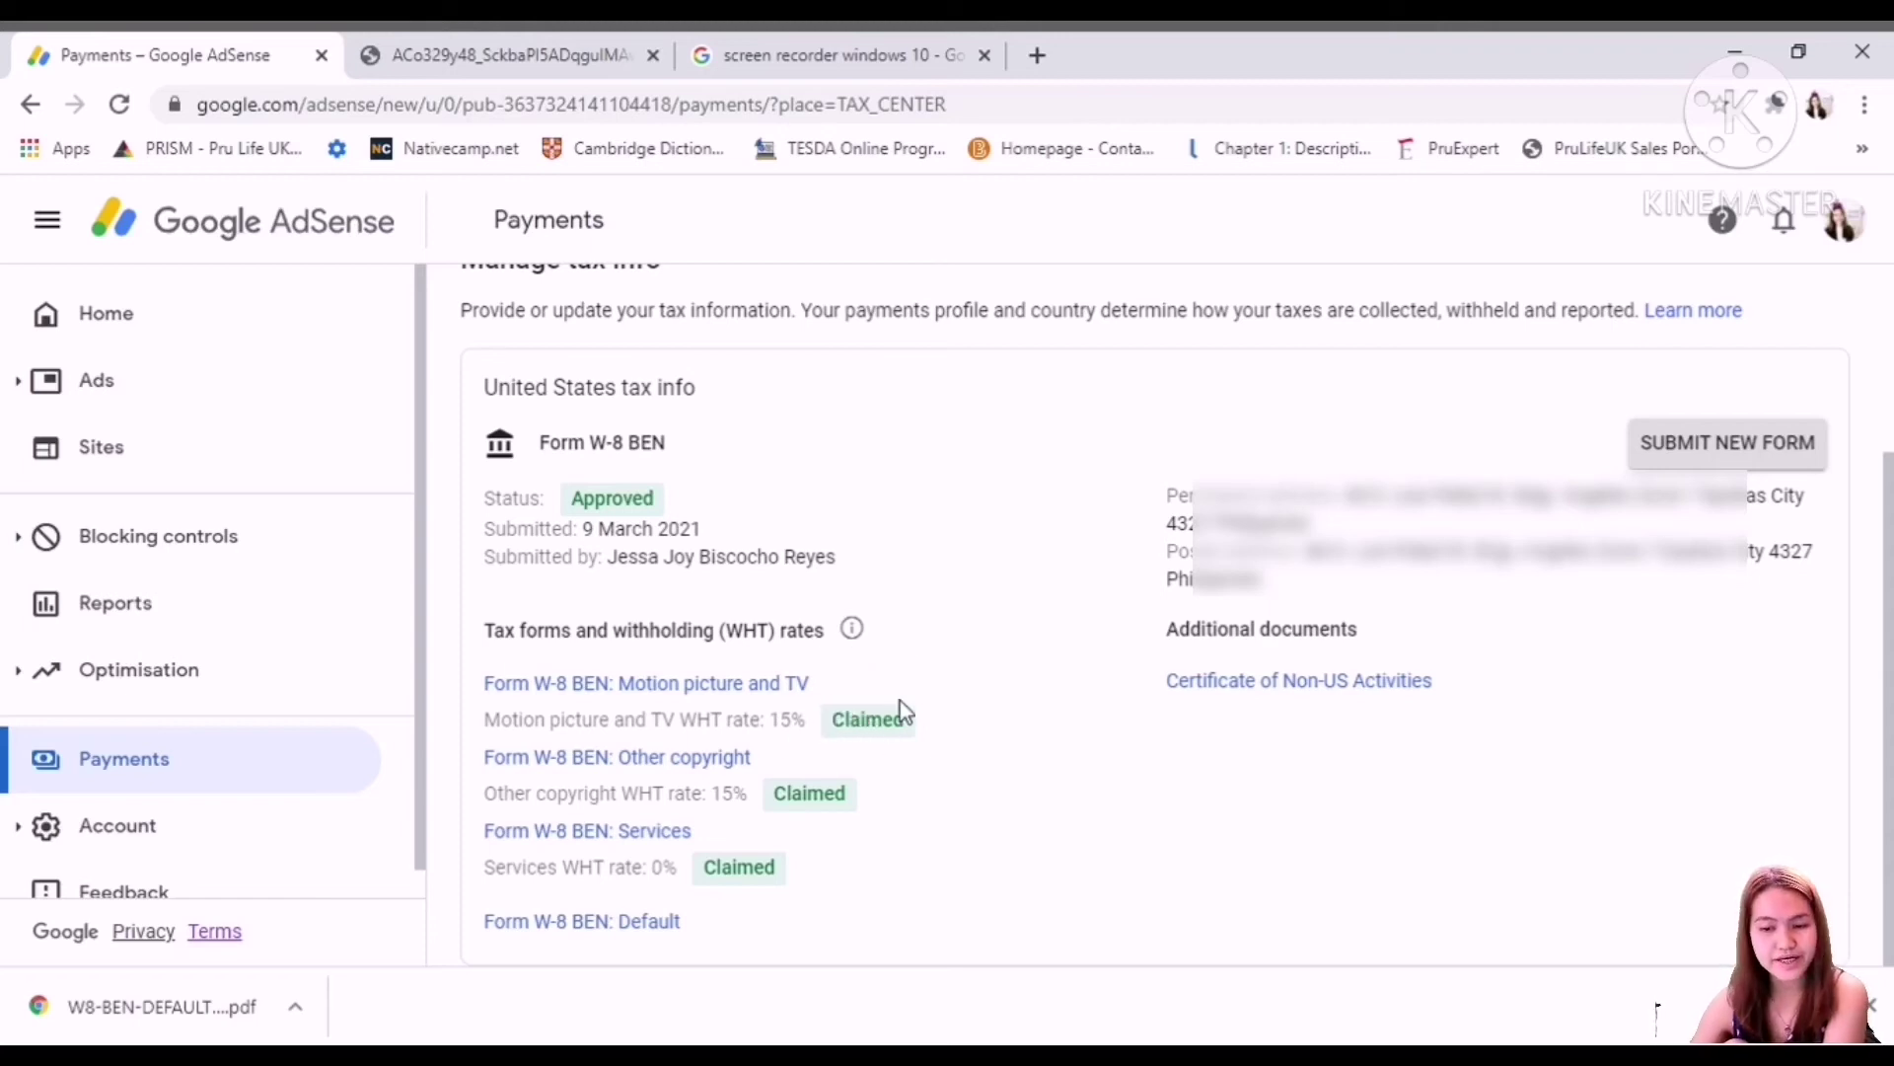
Open the Certificate of Non-US Activities, check its certification statement, signature and date, and close the document
left_click(1297, 684)
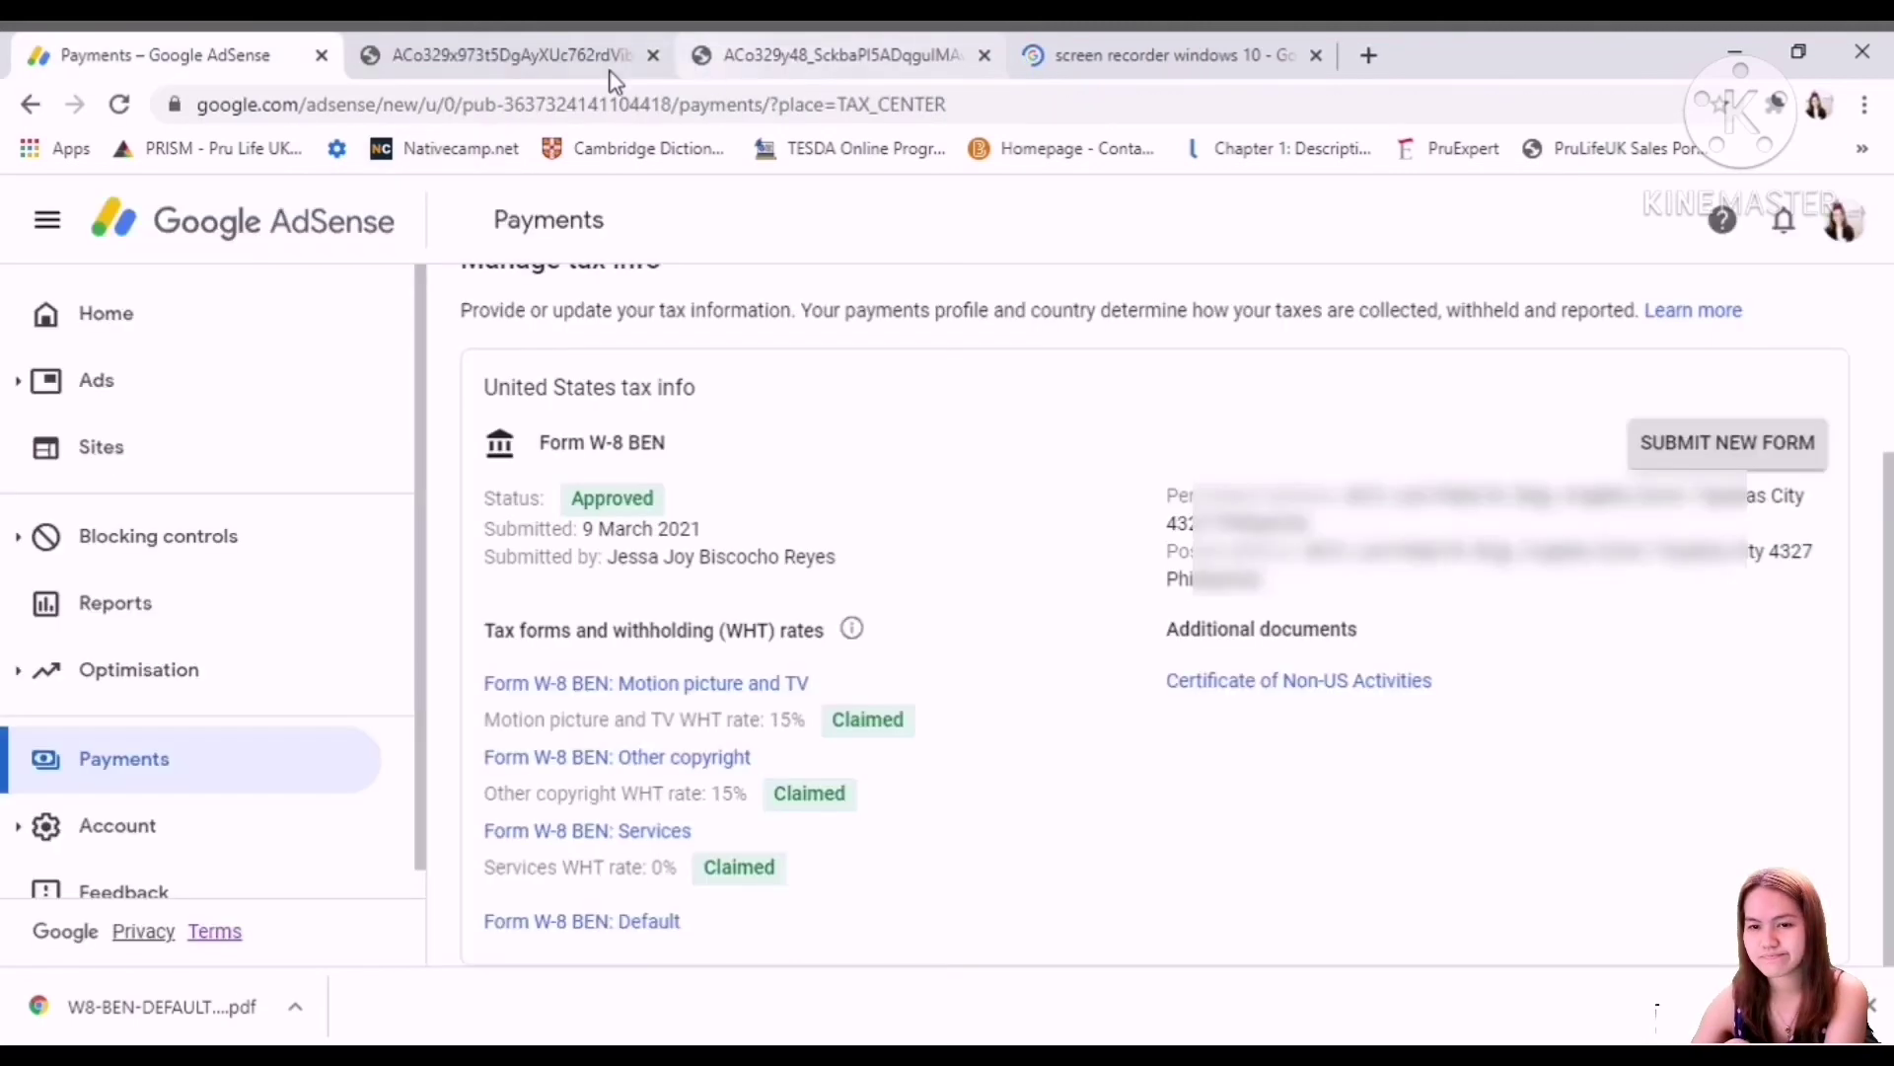
left_click(548, 61)
scroll(1188, 579, "down", 1)
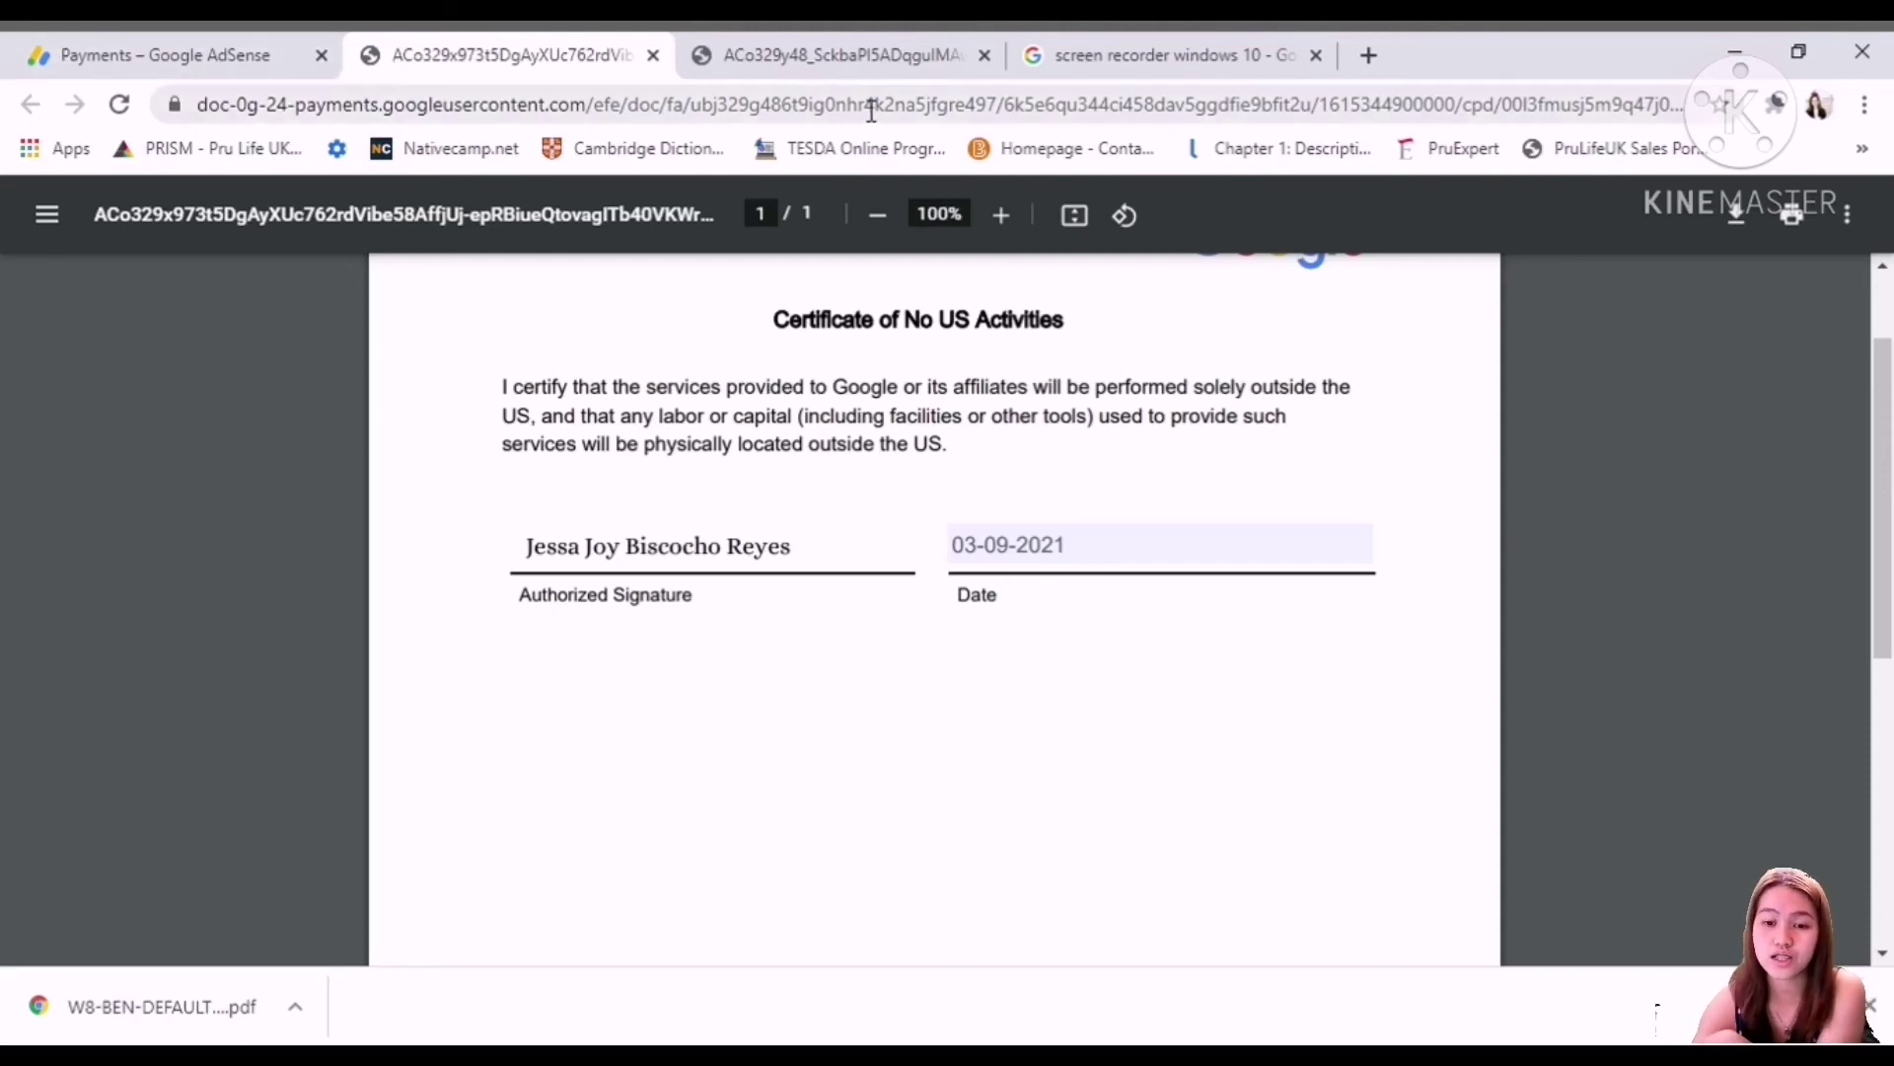
left_click(654, 55)
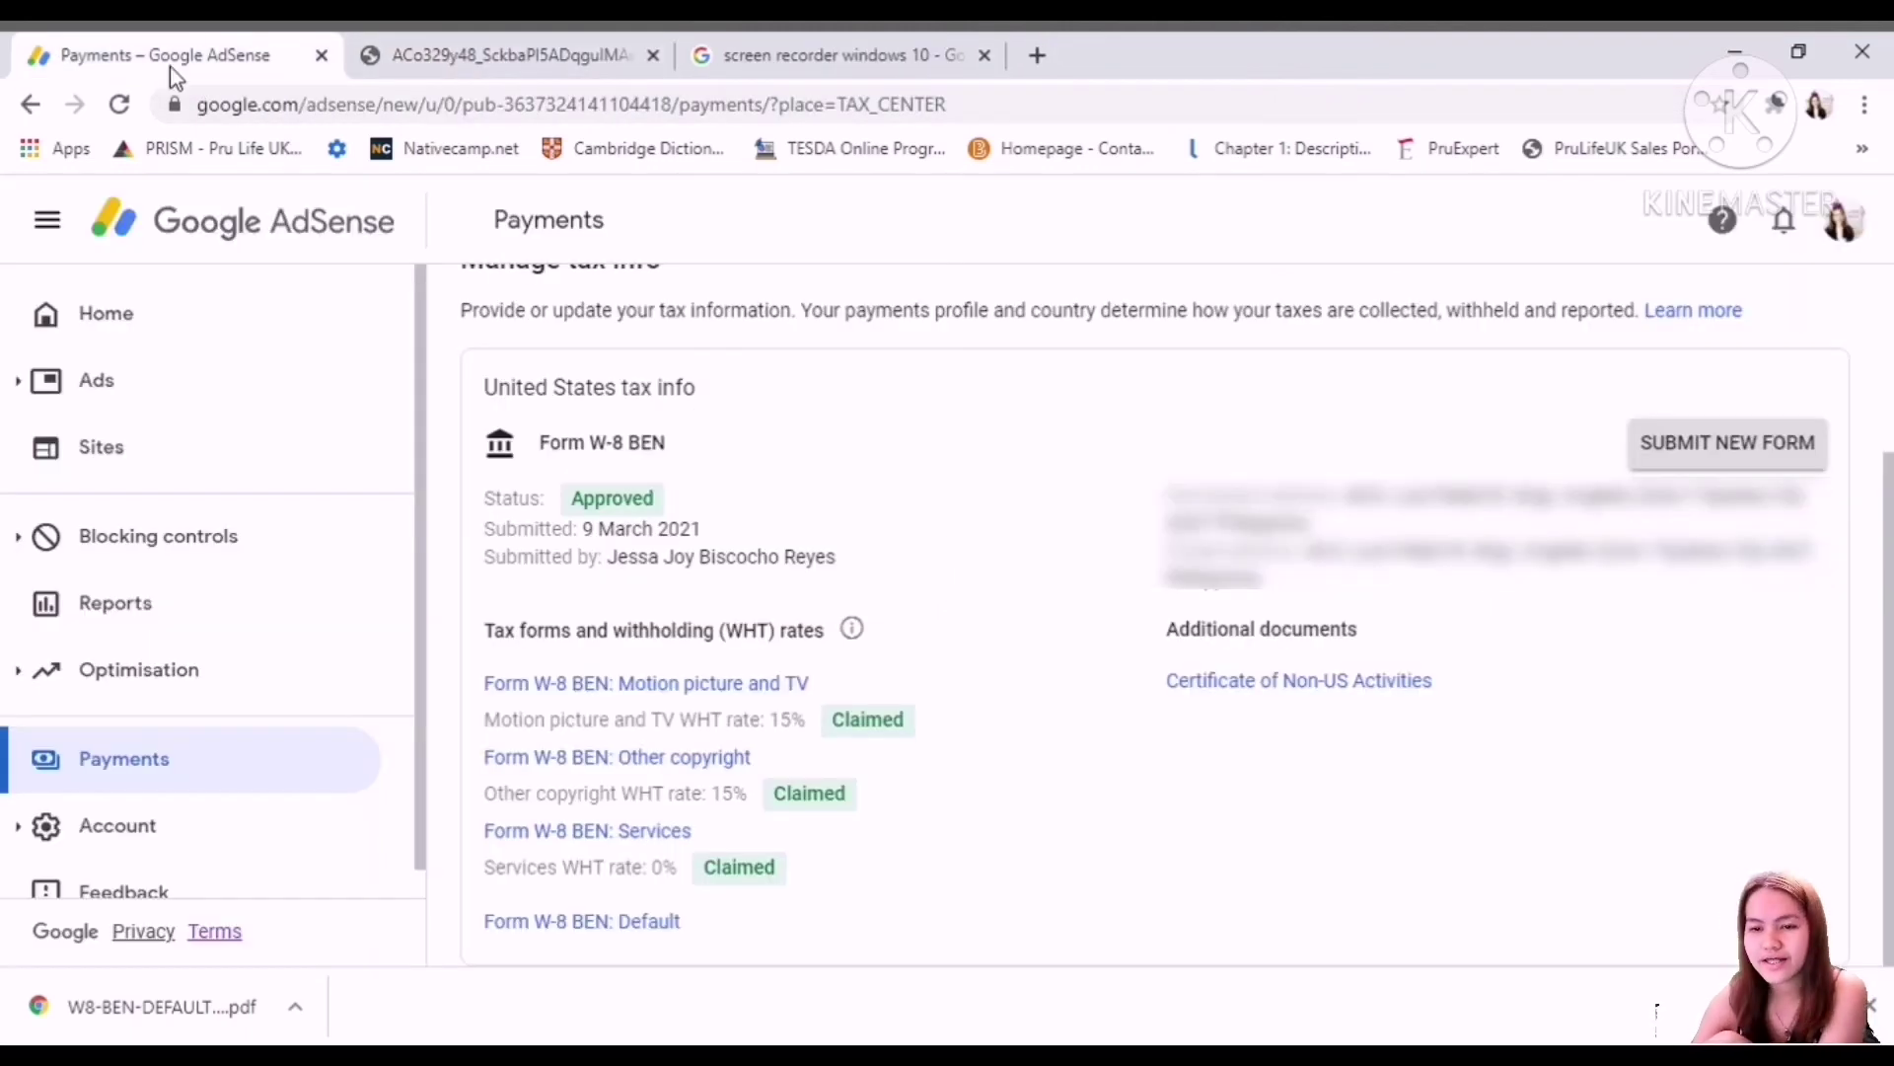